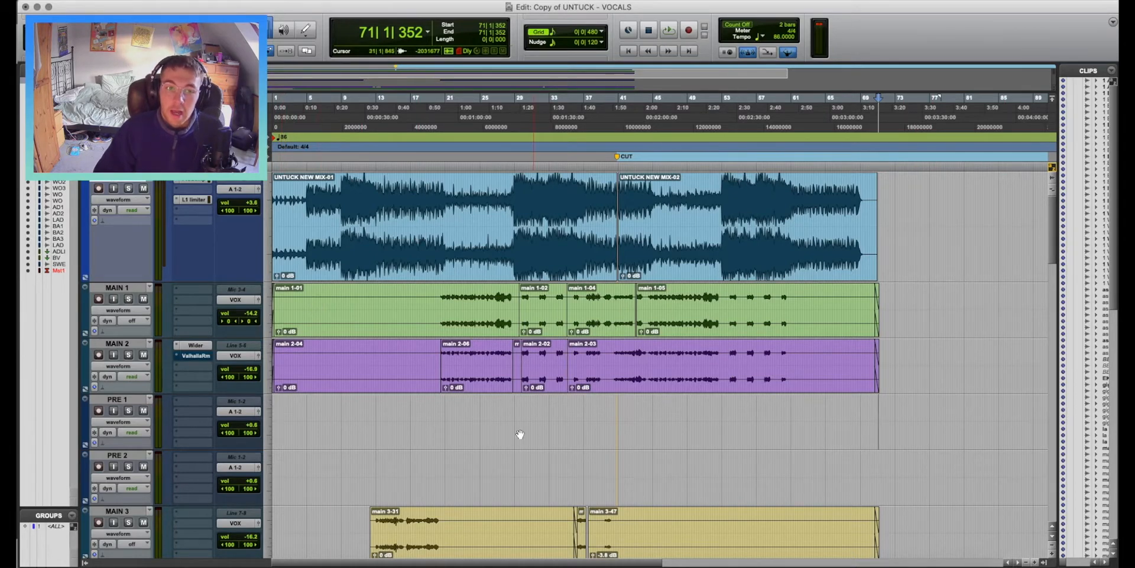
# Survey all the session's tracks in the Edit window and the channel strips across the Mix window.
pyautogui.scroll(-10, 392, 329)
pyautogui.scroll(-4, 289, 372)
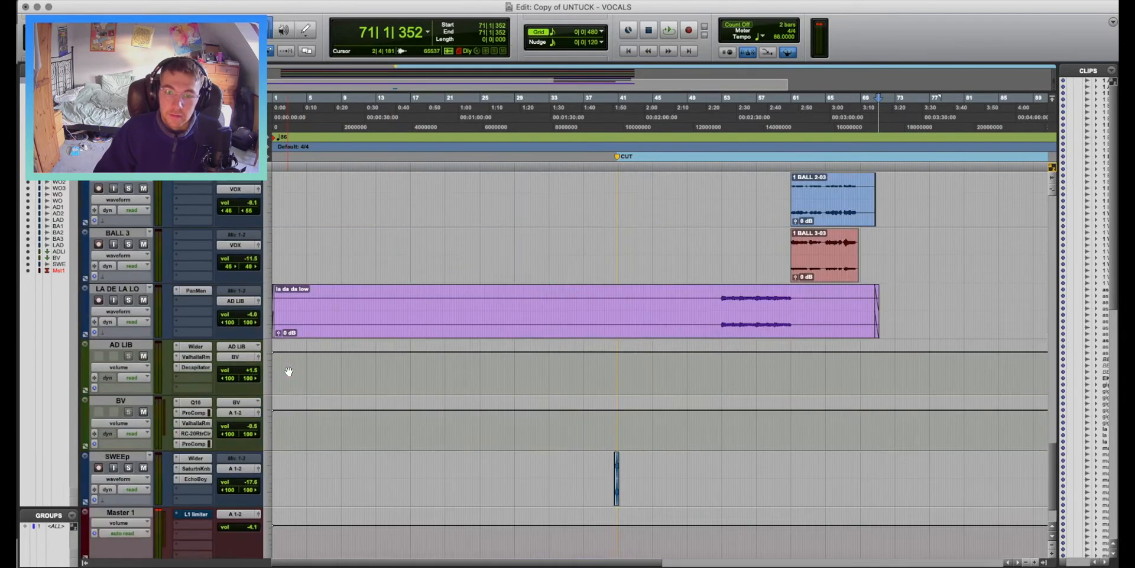
pyautogui.scroll(15, 288, 372)
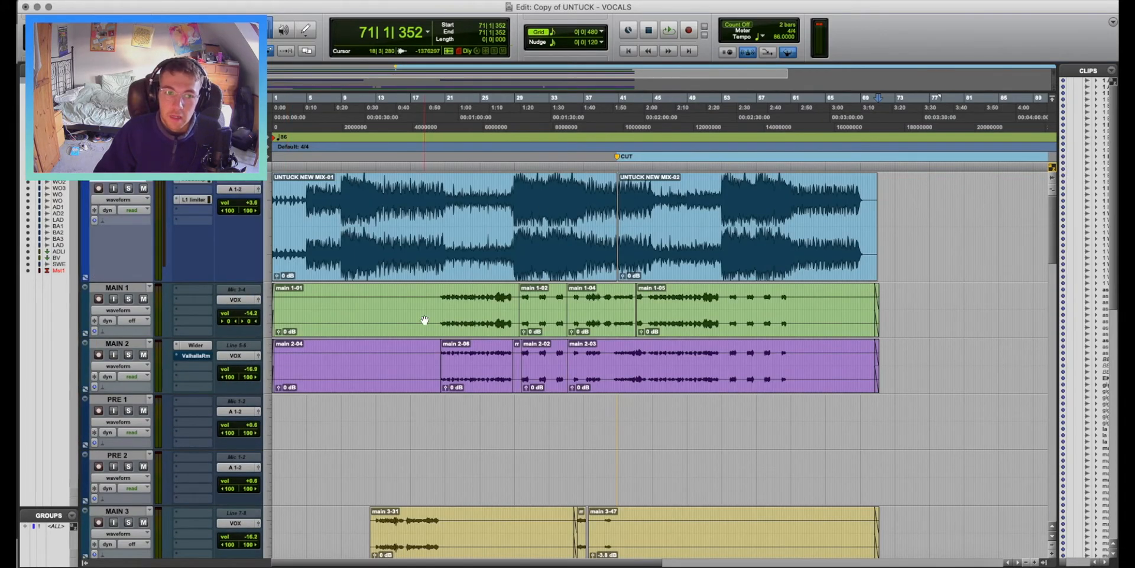
pyautogui.press('super+equal')
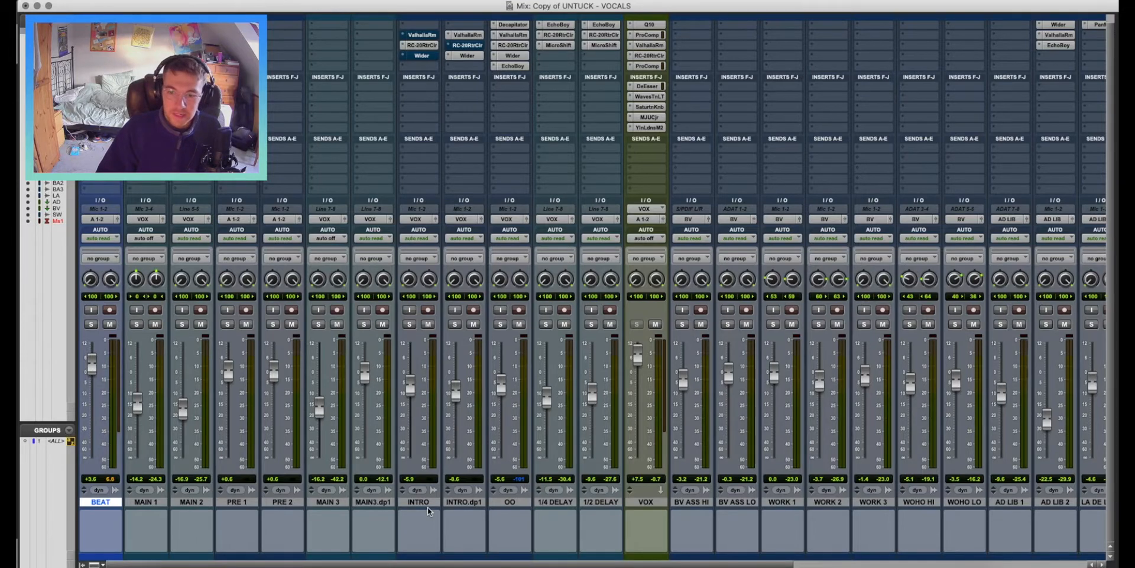
pyautogui.hscroll(10, 428, 507)
pyautogui.hscroll(-10, 427, 506)
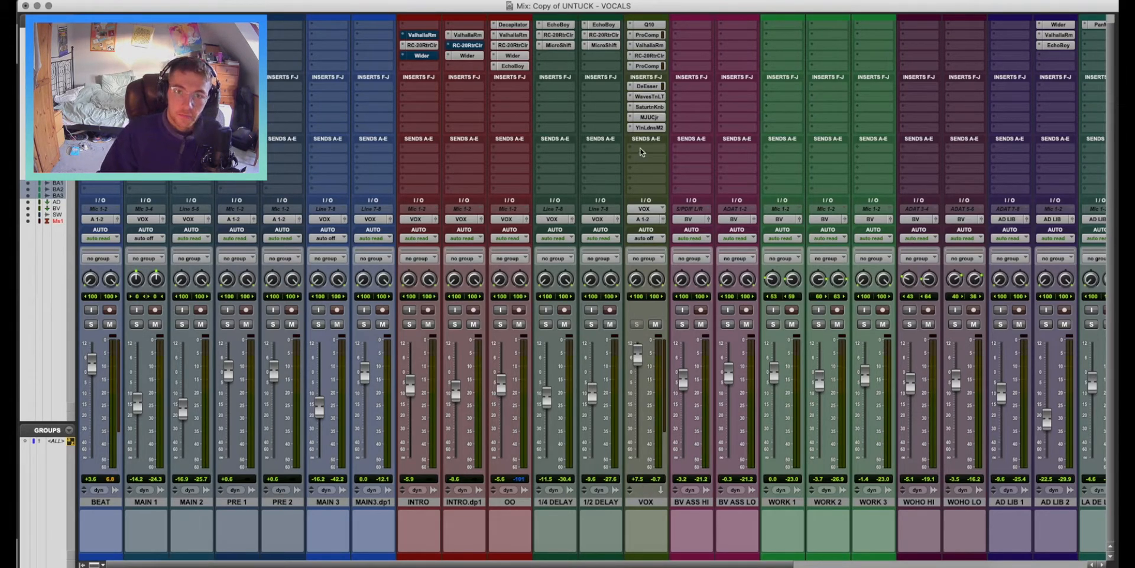
pyautogui.scroll(1, 449, 300)
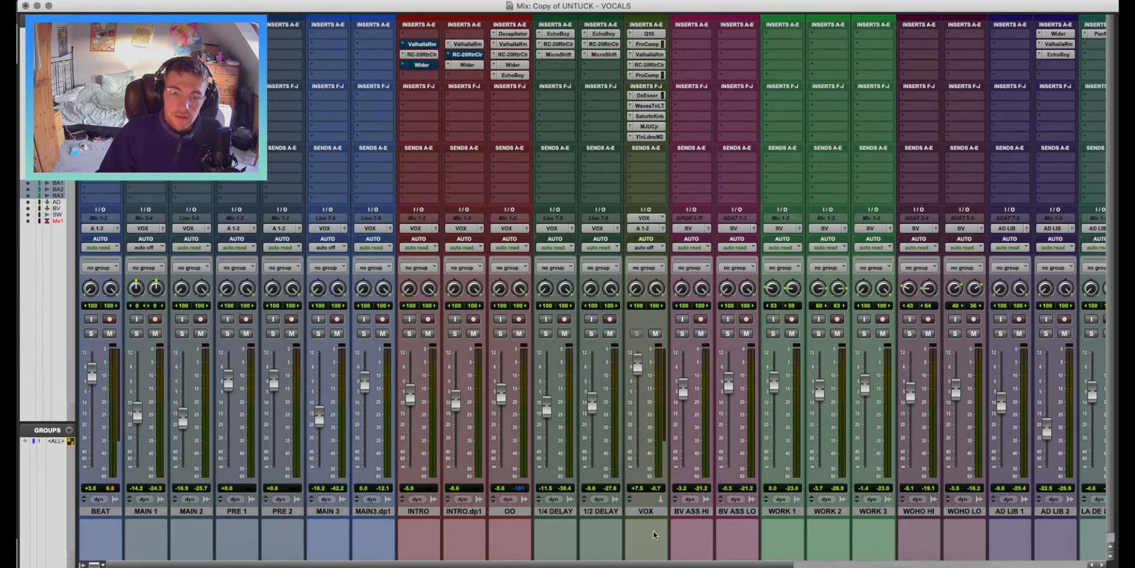
# Select the VOX aux track and check which bus the MAIN 1 track's output is routed to.
pyautogui.click(644, 512)
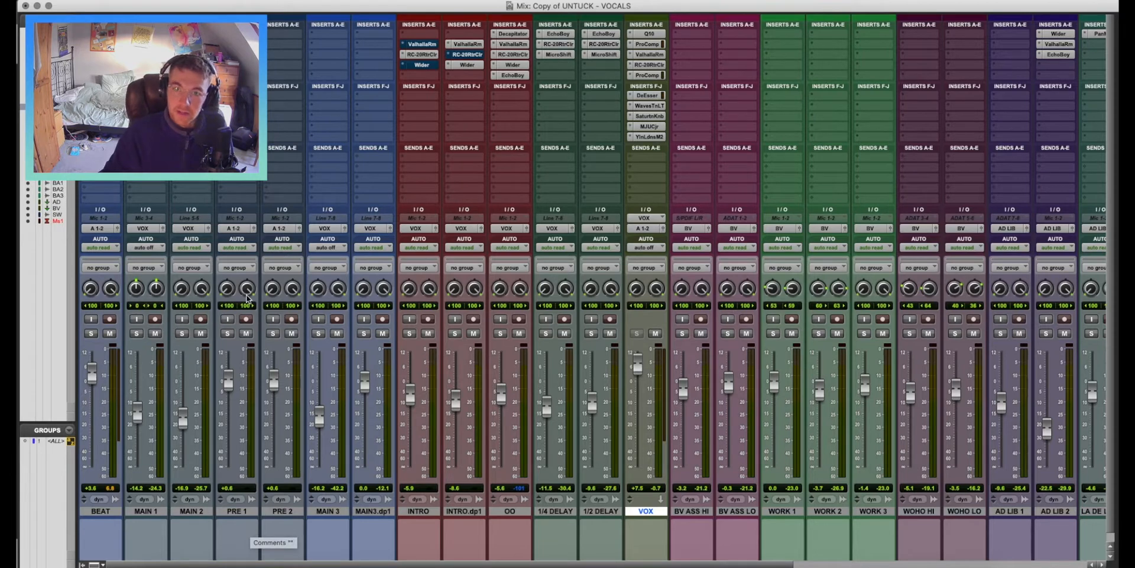
pyautogui.click(145, 231)
pyautogui.moveTo(159, 239)
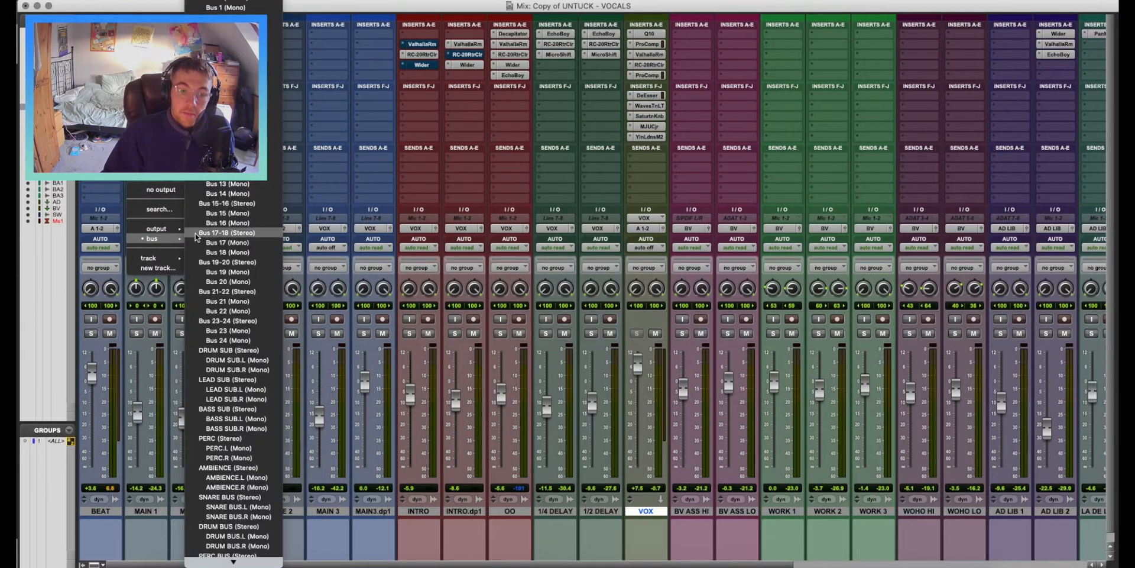
pyautogui.moveTo(247, 554)
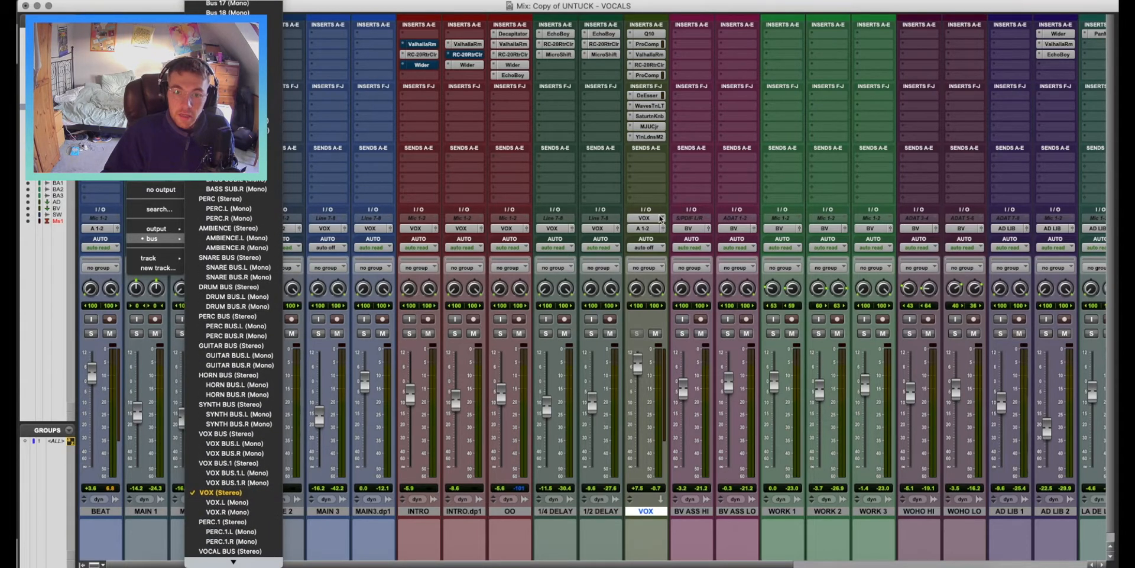
pyautogui.click(657, 495)
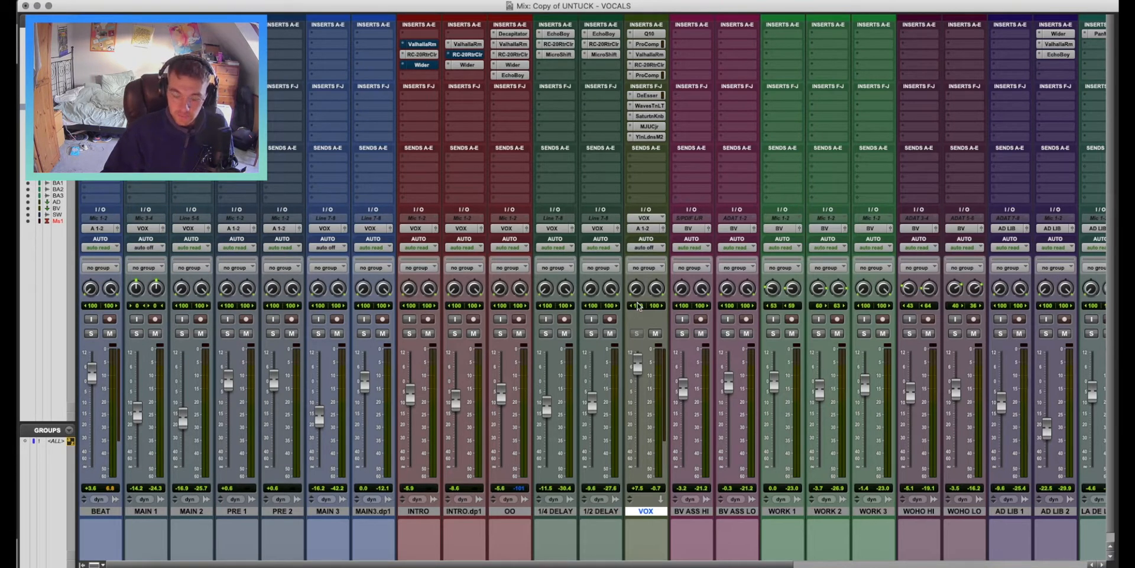
# Play the song in the Edit window while looking over the main, intro and delay vocal tracks, and stop playback.
pyautogui.press('super+equal')
pyautogui.press('space')
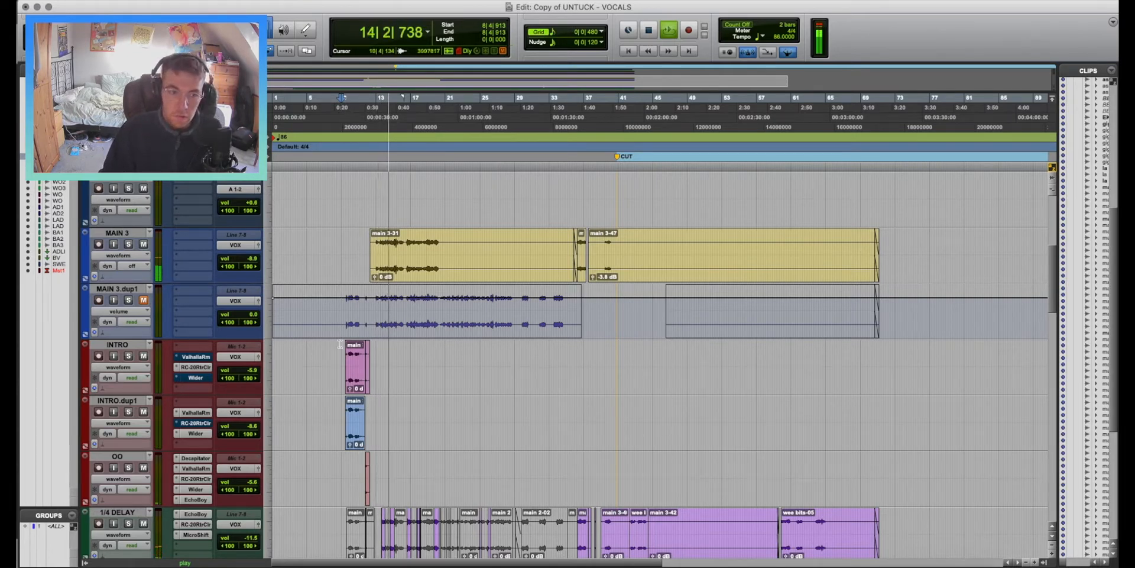
pyautogui.scroll(5, 170, 261)
pyautogui.scroll(-6, 420, 441)
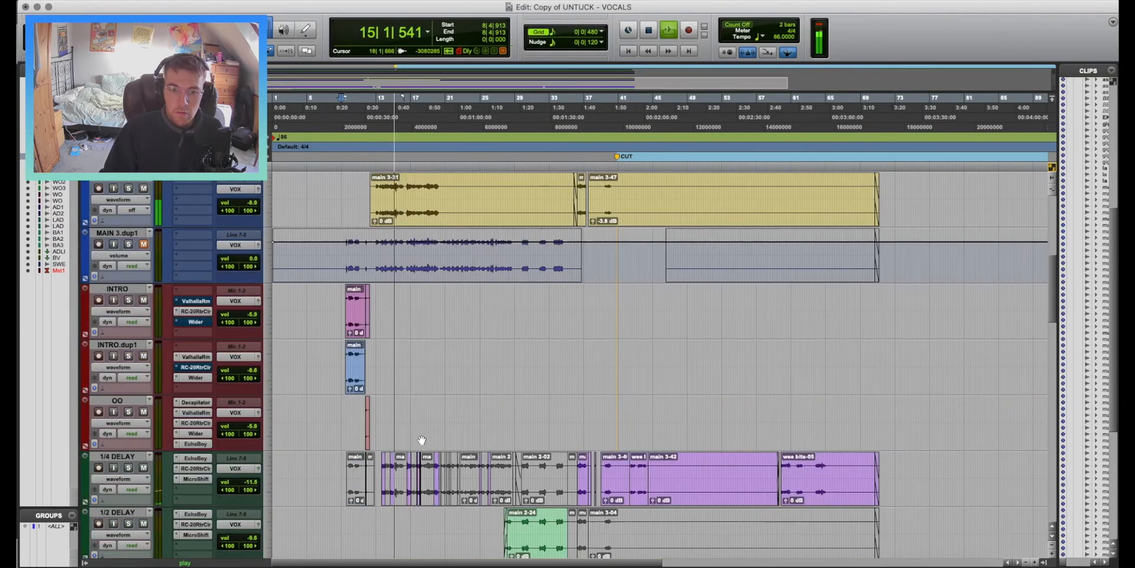
pyautogui.scroll(2, 410, 412)
pyautogui.scroll(2, 409, 412)
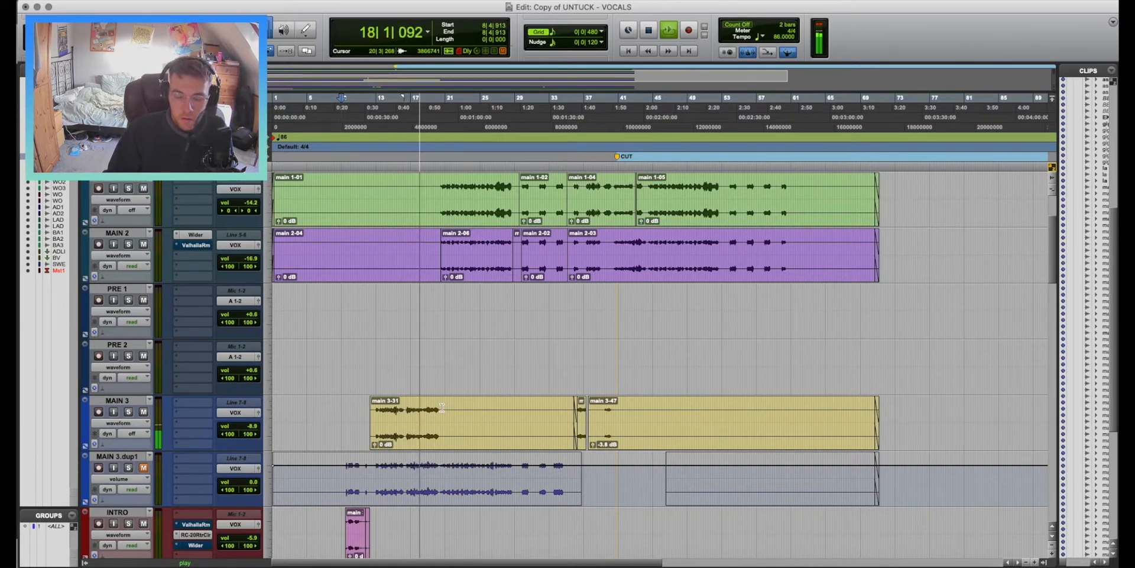
pyautogui.scroll(-3, 449, 408)
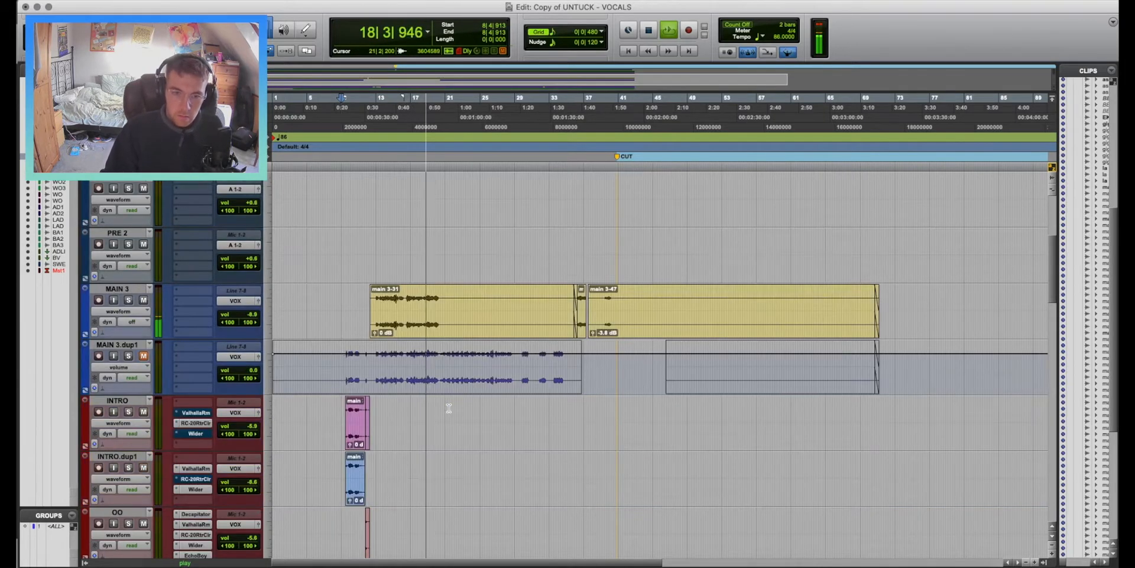
pyautogui.press('space')
# Examine the Q10 equalizer curve on the VOX track in the Mix window, and close the plug-in.
pyautogui.press('super+equal')
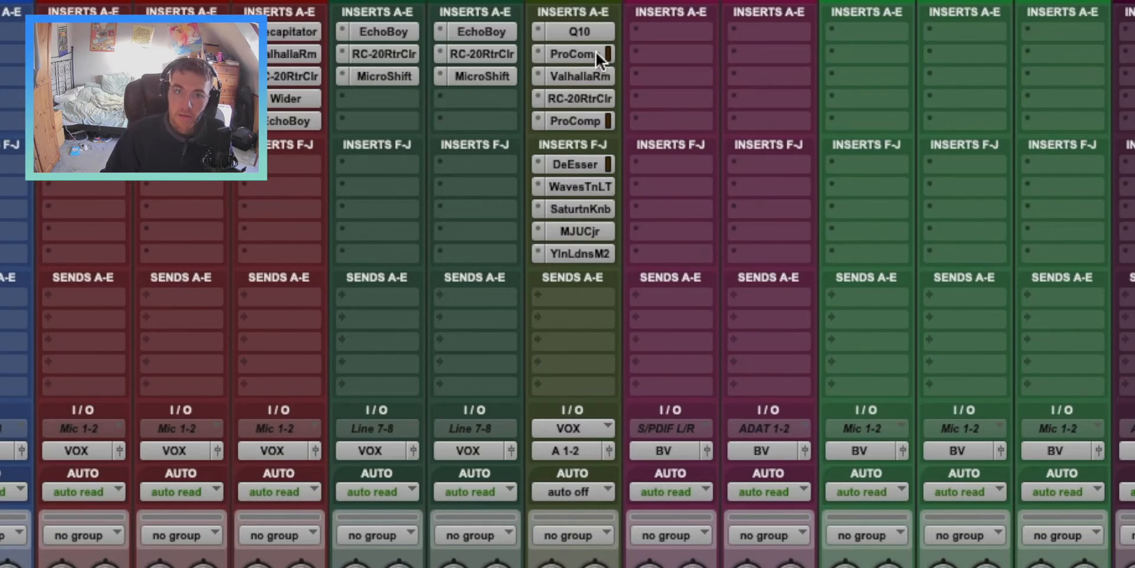
pyautogui.click(577, 39)
pyautogui.moveTo(642, 1); pyautogui.dragTo(473, 8)
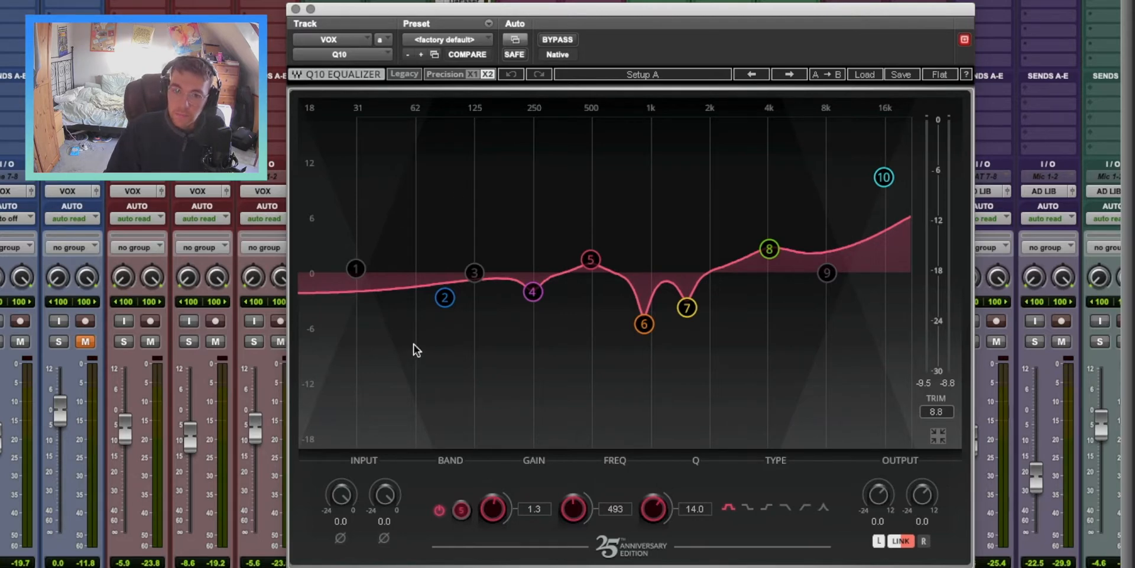
pyautogui.click(296, 9)
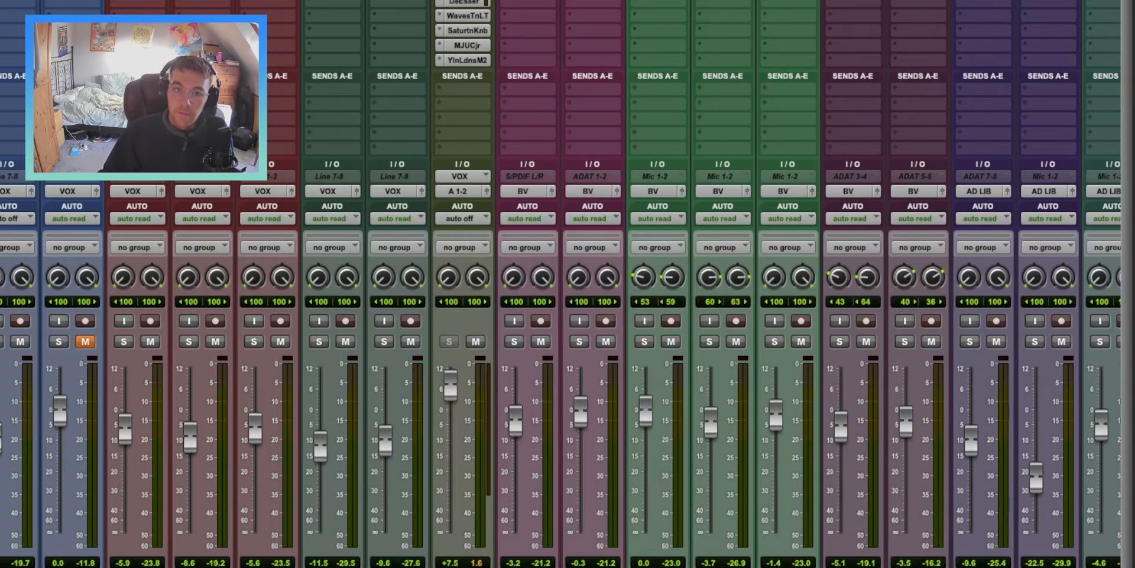
# Examine the first Pro Compressor on the VOX track, comparing it bypassed and active during playback.
pyautogui.click(463, 0)
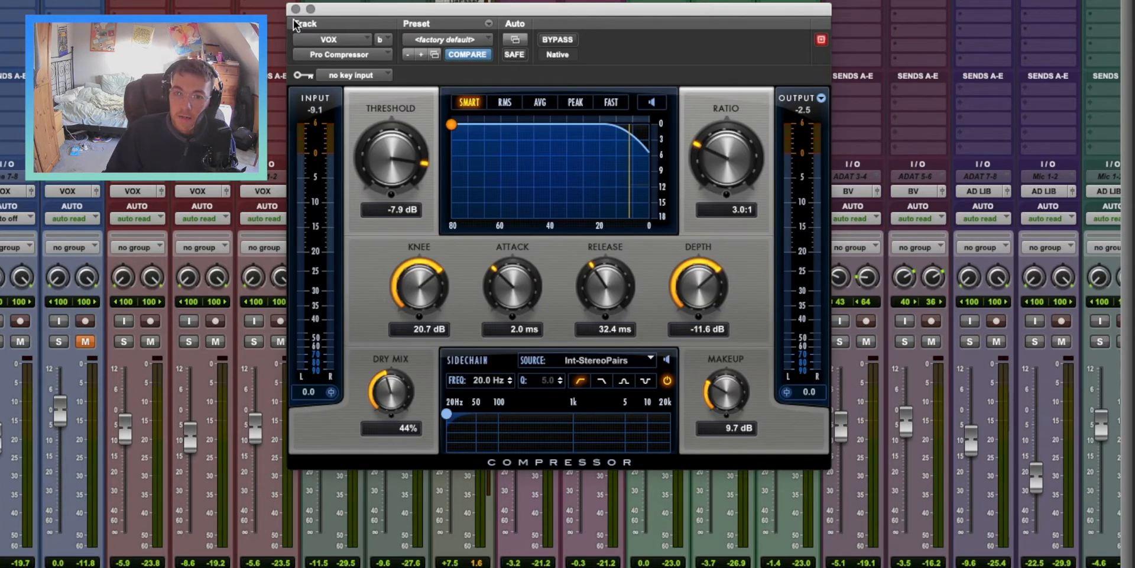
pyautogui.press('space')
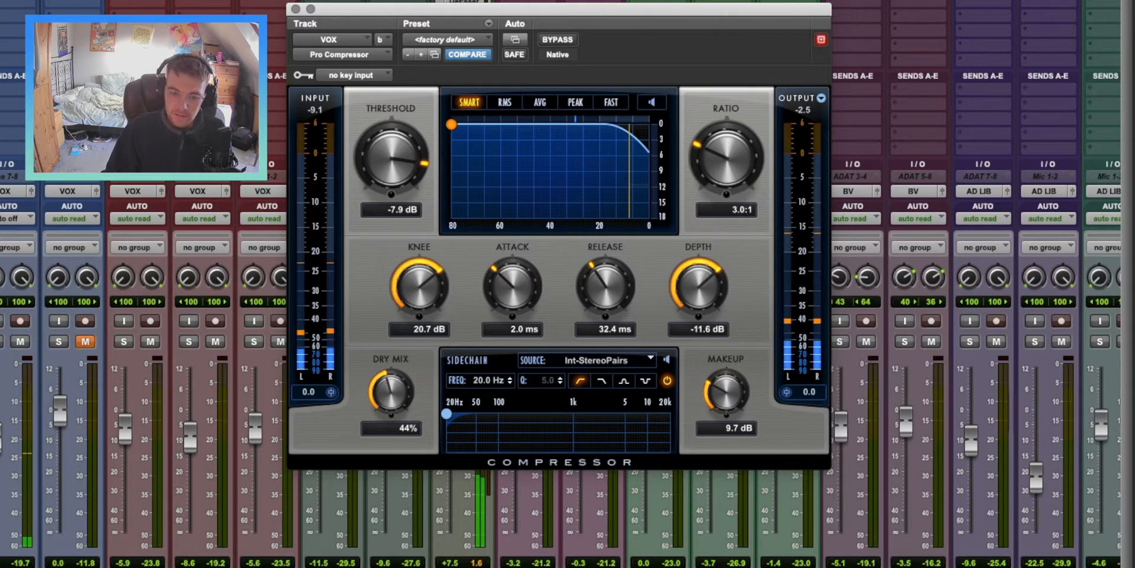
pyautogui.click(558, 39)
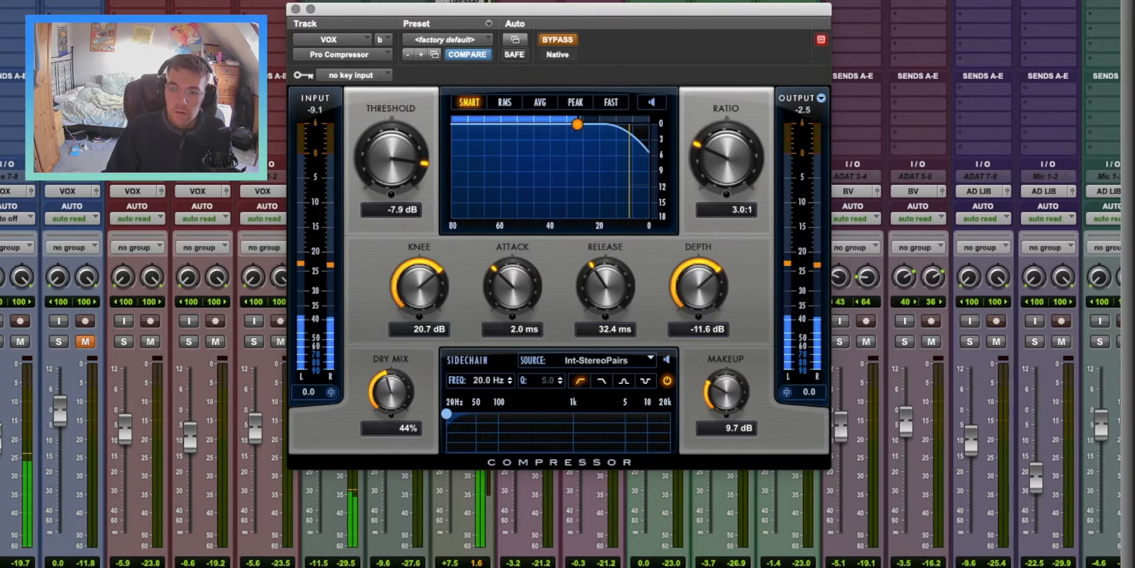
pyautogui.click(557, 39)
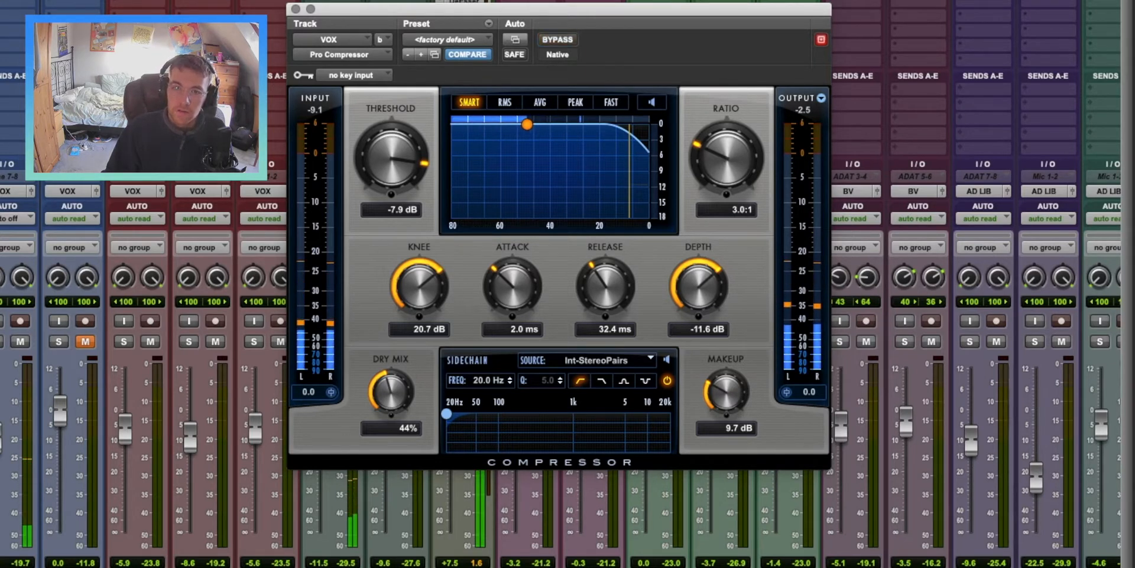
pyautogui.click(297, 9)
# Examine the ValhallaRoom reverb and RC-20 Retro Color settings on the VOX track.
pyautogui.click(288, 58)
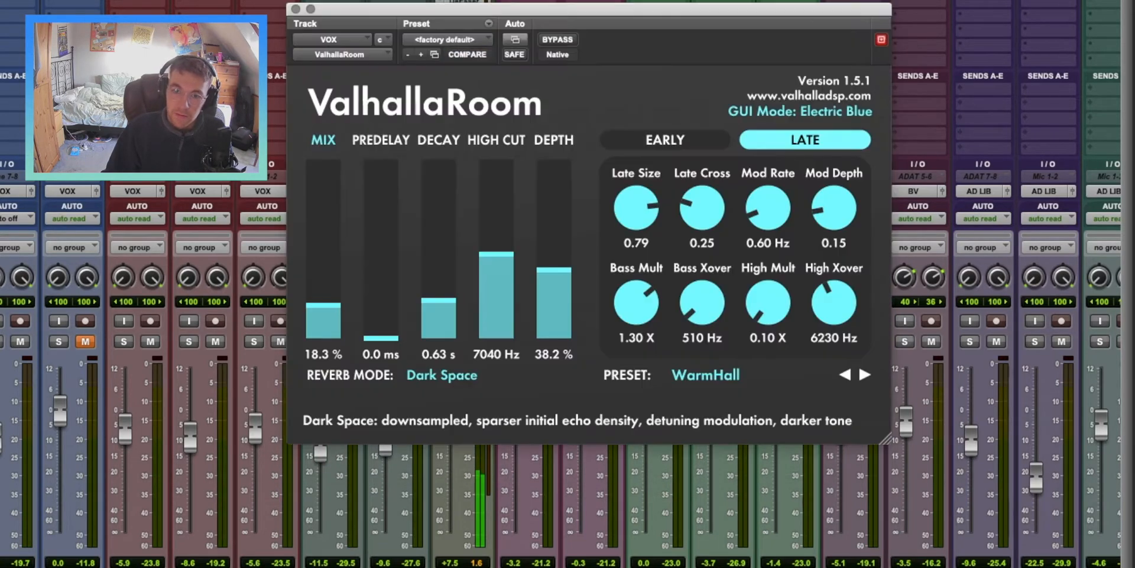
pyautogui.click(296, 8)
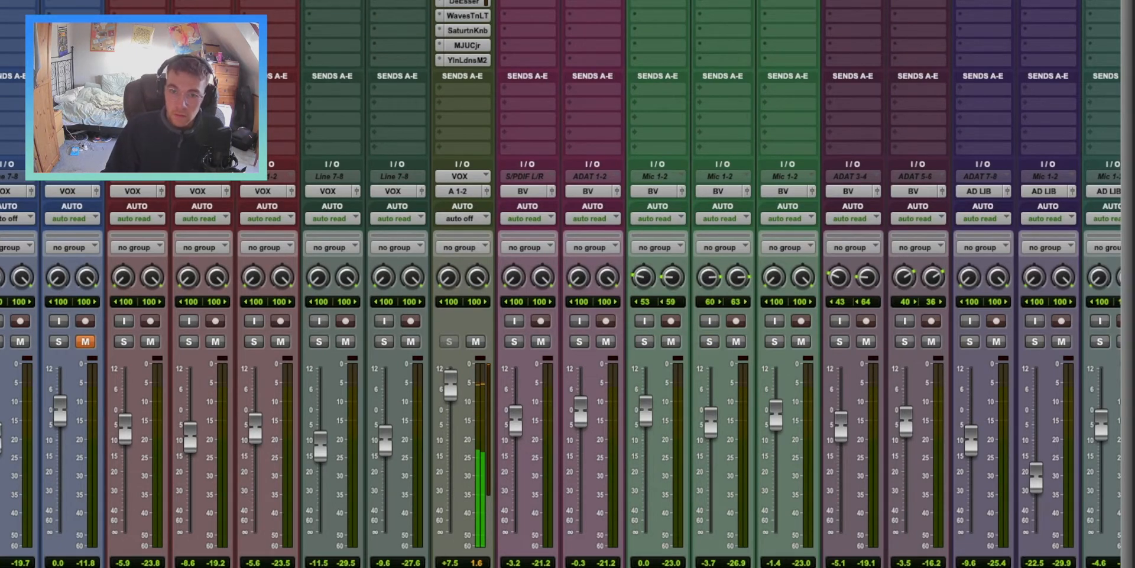
pyautogui.click(462, 2)
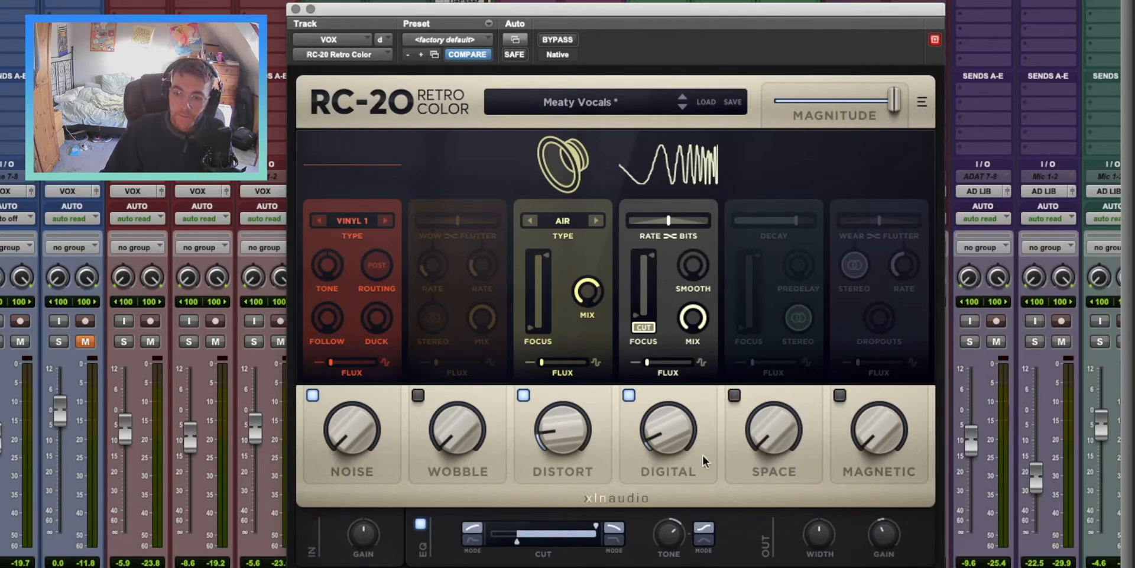
pyautogui.moveTo(665, 443)
pyautogui.mouseDown()
pyautogui.moveTo(655, 214)
pyautogui.moveTo(687, 476)
pyautogui.mouseUp()
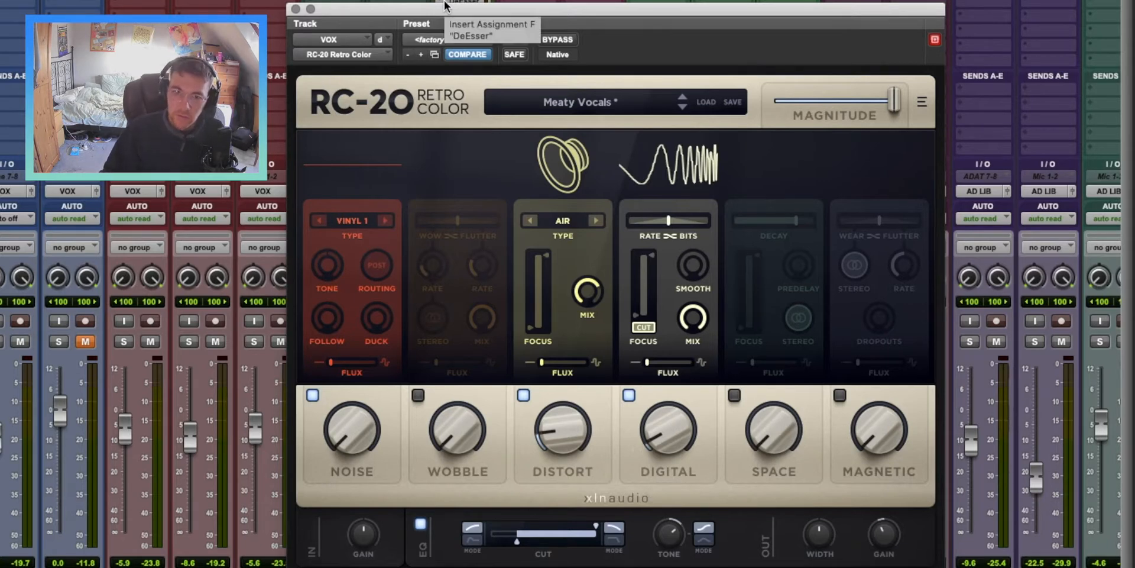
pyautogui.click(296, 9)
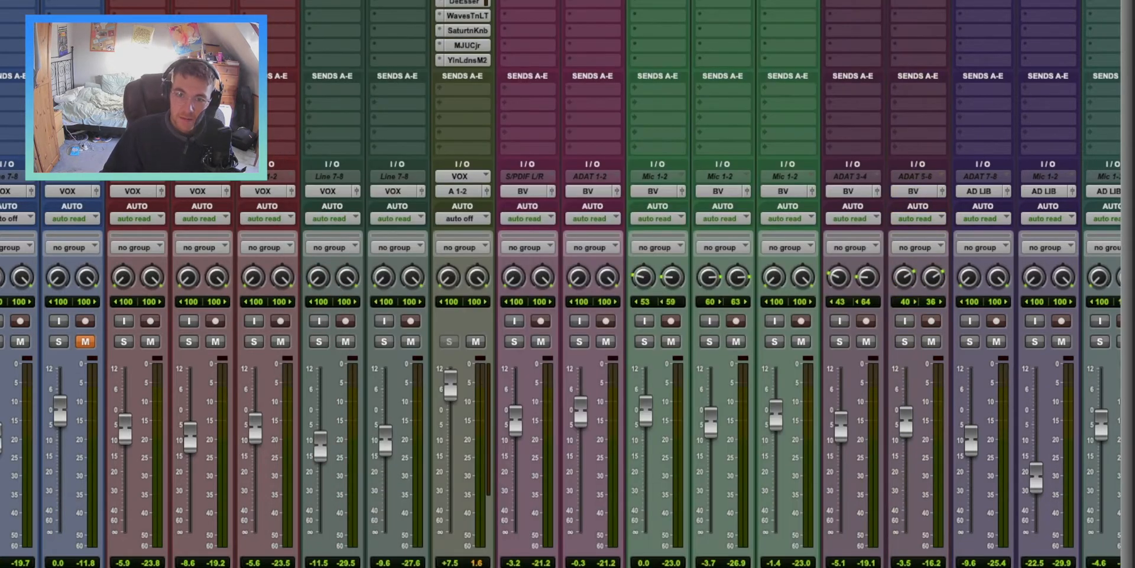
# Examine the second Pro Compressor and the DeEsser on the VOX track, closing each plug-in.
pyautogui.click(352, 4)
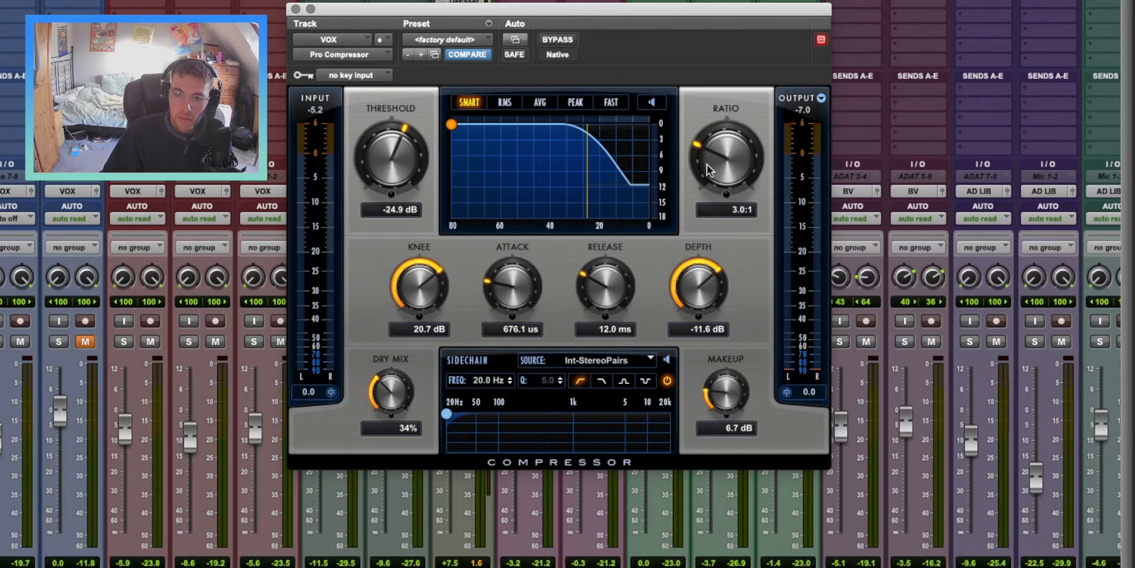
pyautogui.click(296, 8)
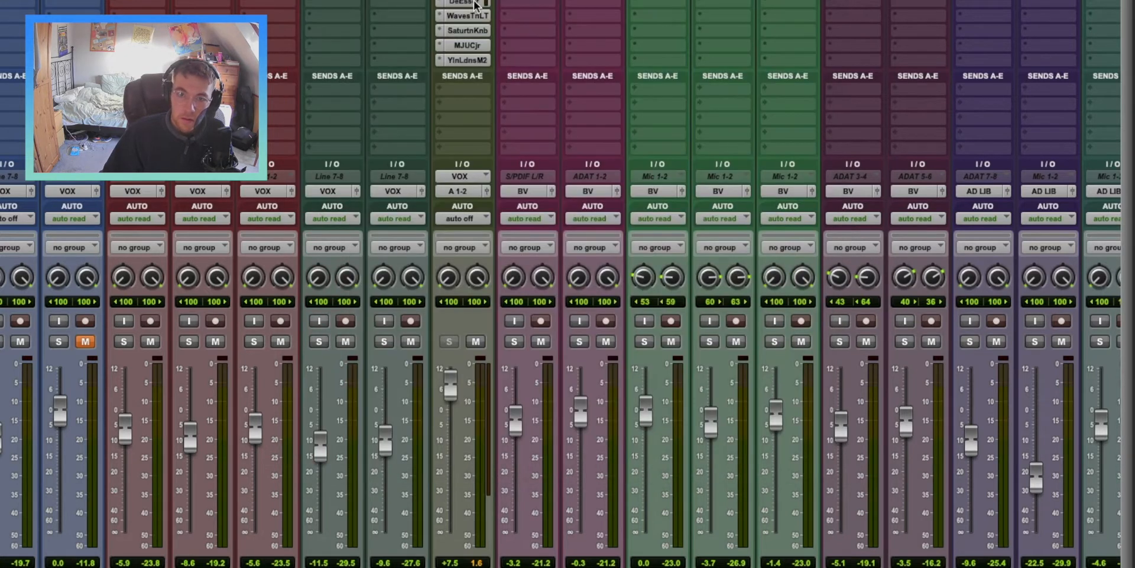
pyautogui.click(475, 5)
pyautogui.click(301, 10)
# Examine the pitch correction notes in Waves Tune LT on the VOX track.
pyautogui.click(451, 16)
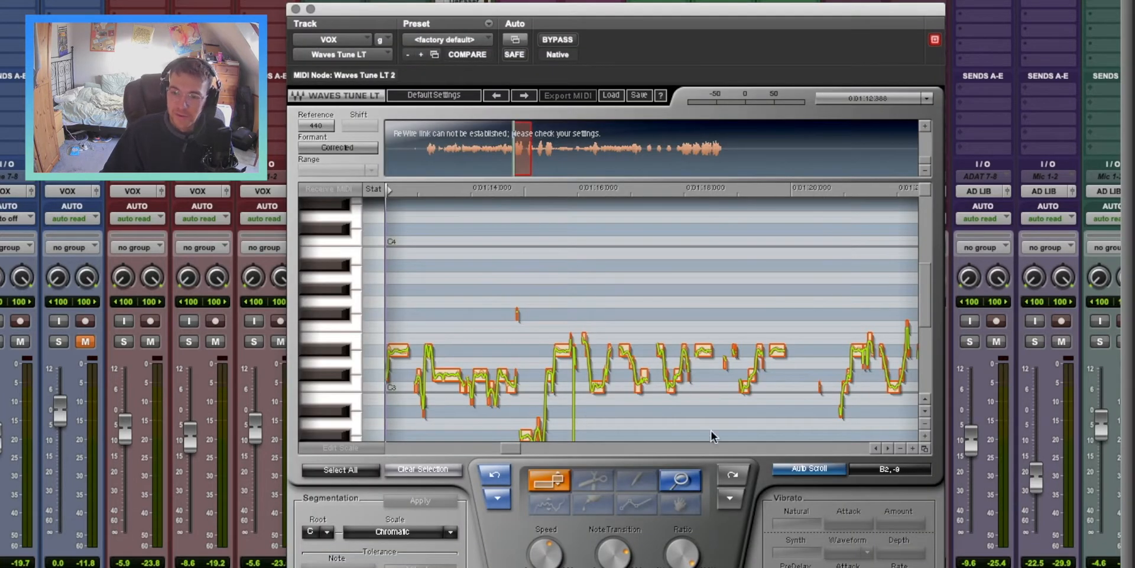
pyautogui.click(296, 8)
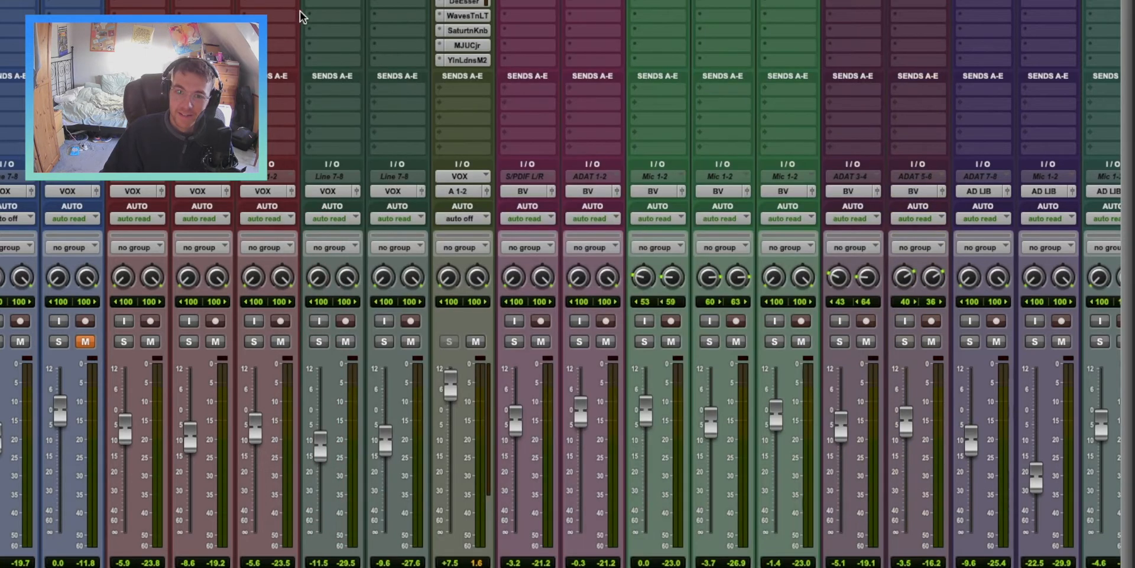
pyautogui.click(460, 16)
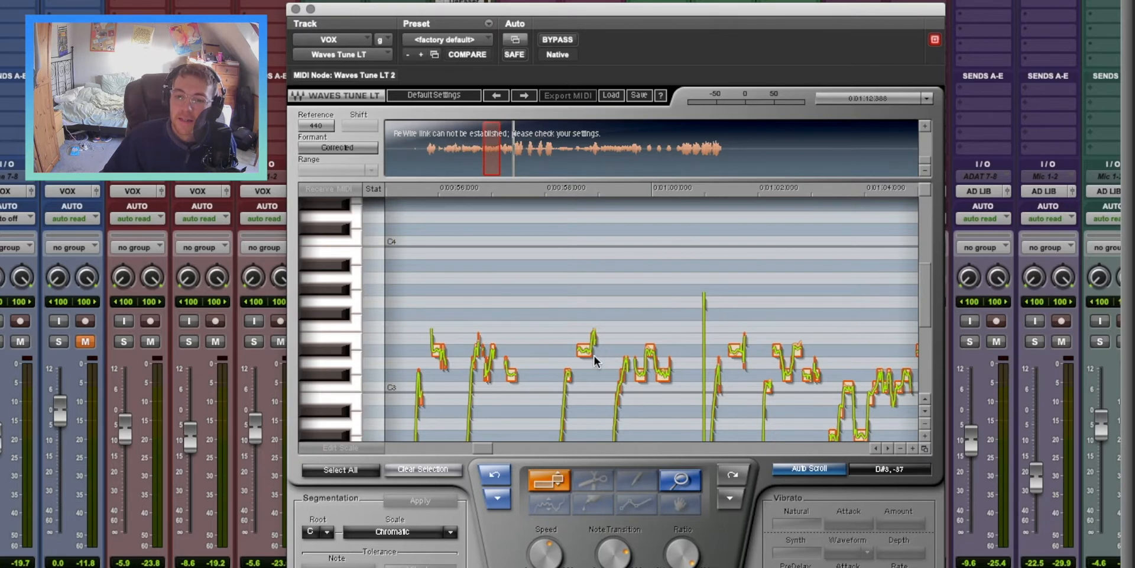
pyautogui.click(296, 9)
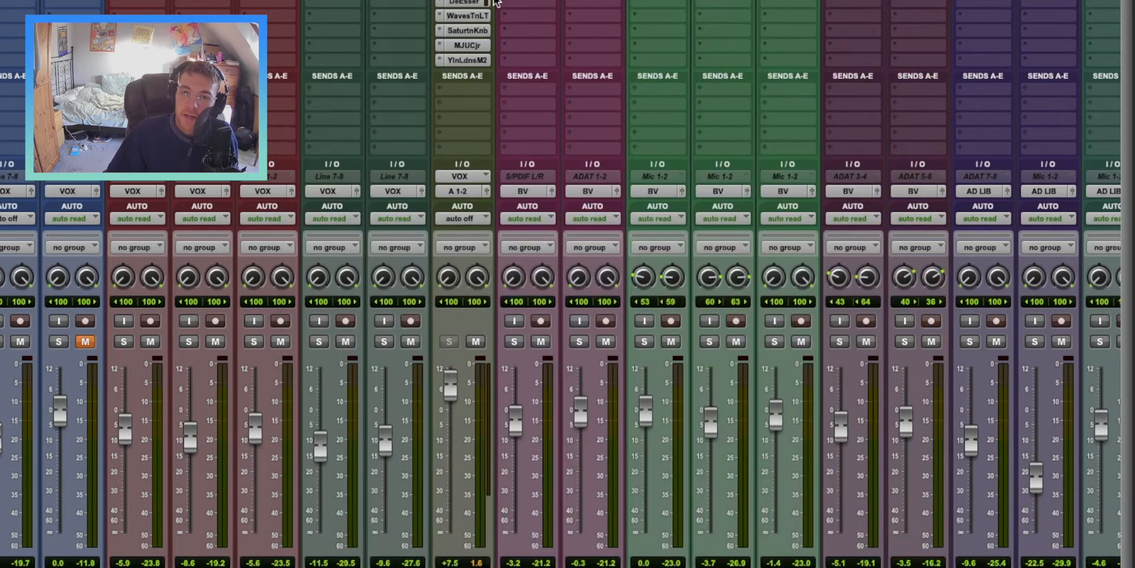
# Review the remaining VOX inserts: Saturation Knob, MJUCjr and Youlean Loudness Meter 2, closing each one.
pyautogui.click(457, 30)
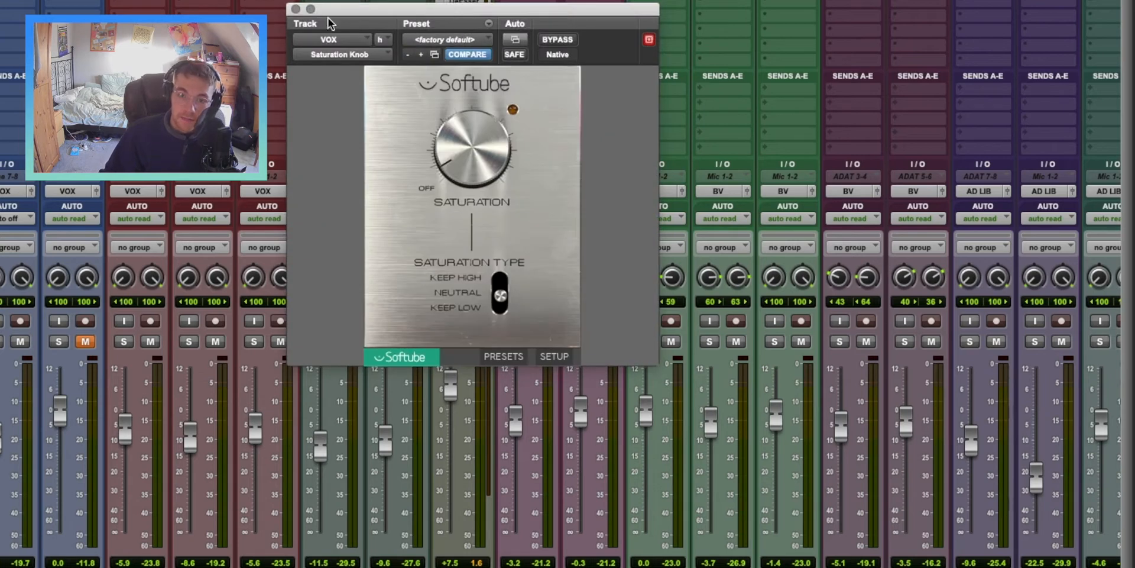
pyautogui.click(296, 9)
pyautogui.click(462, 45)
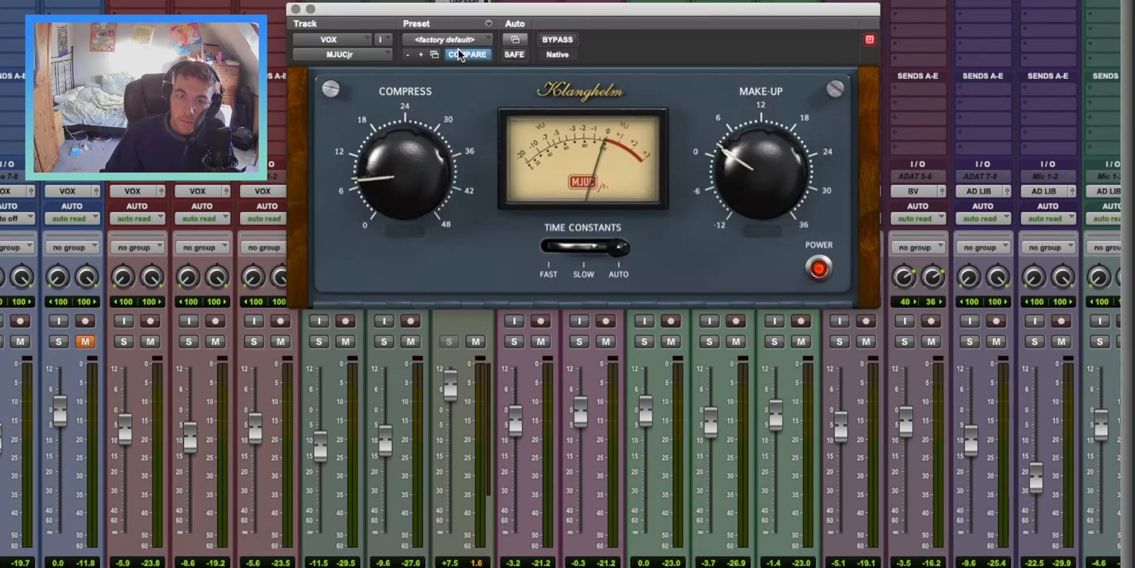
pyautogui.click(296, 9)
pyautogui.click(465, 60)
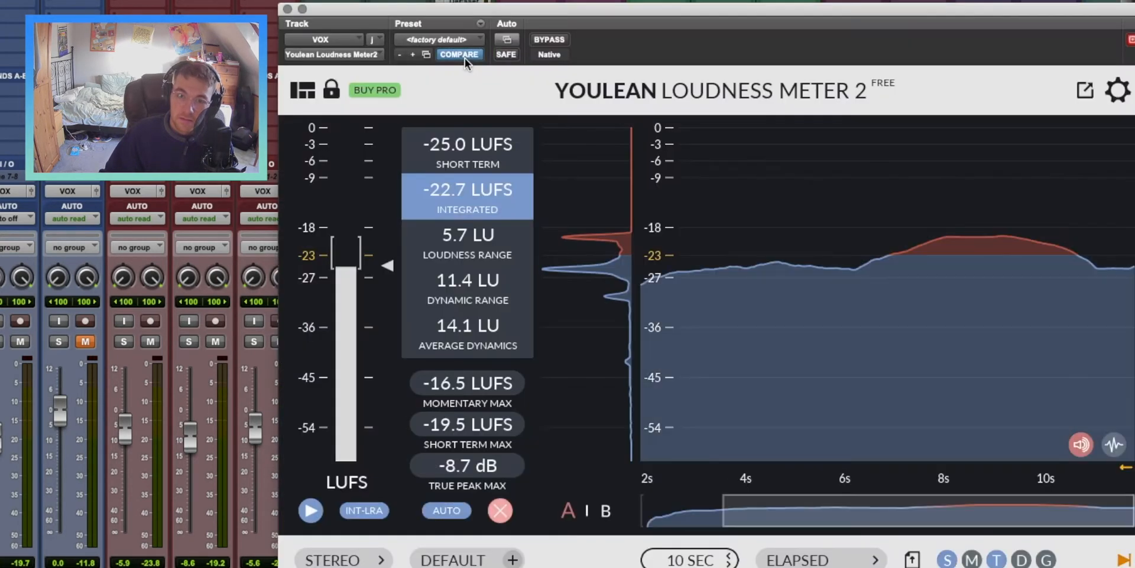
pyautogui.click(287, 8)
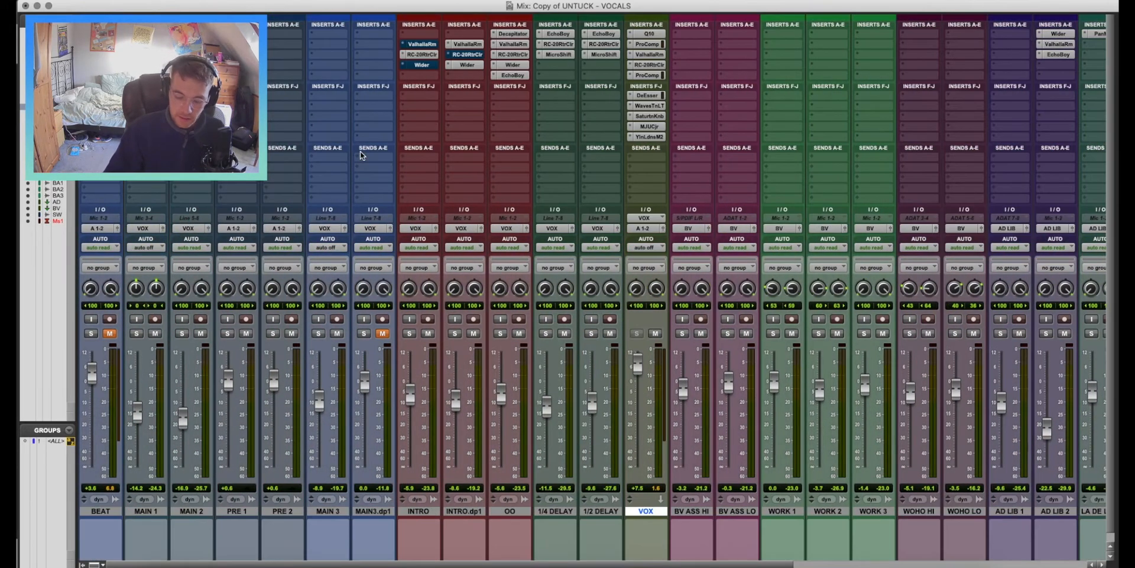
# Switch to the Edit window and audition the soloed INTRO, INTRO.dup1 and OO tracks, stopping playback after the intro clips.
pyautogui.press('super+equal')
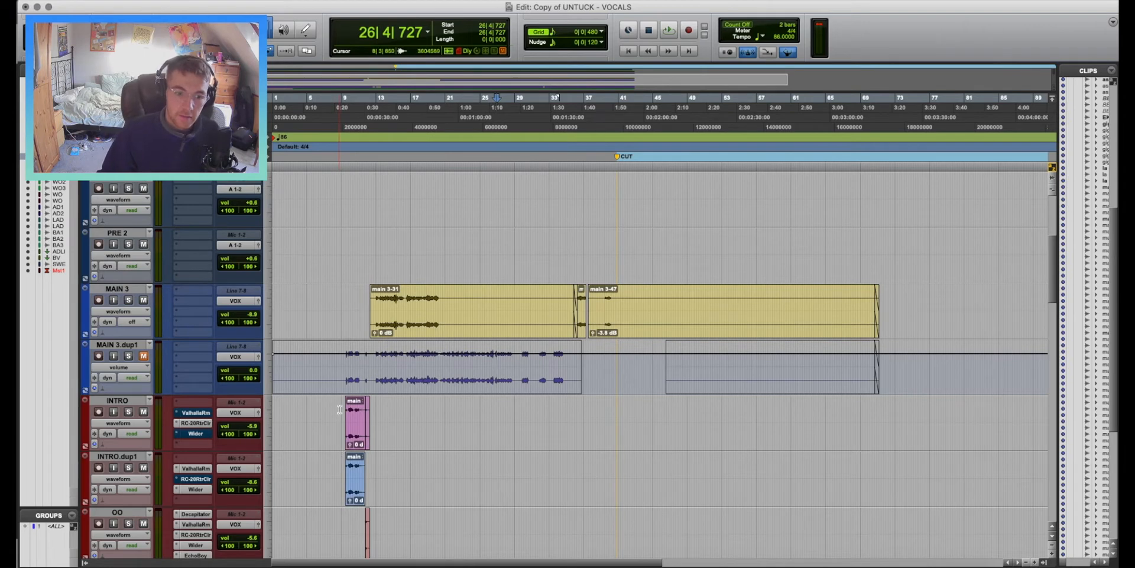
pyautogui.scroll(-2, 339, 410)
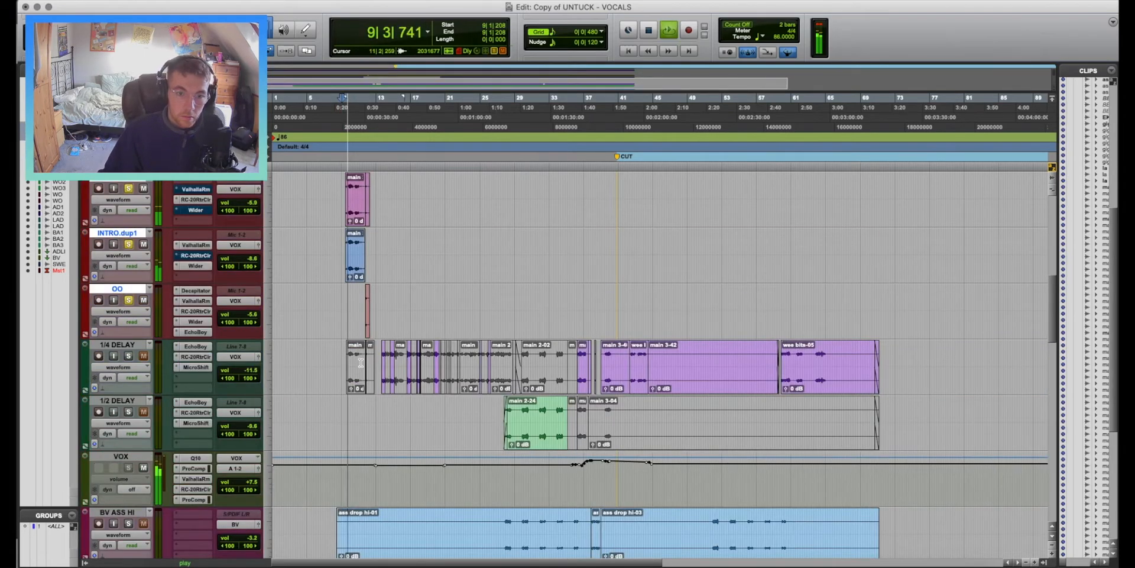
pyautogui.press('t')
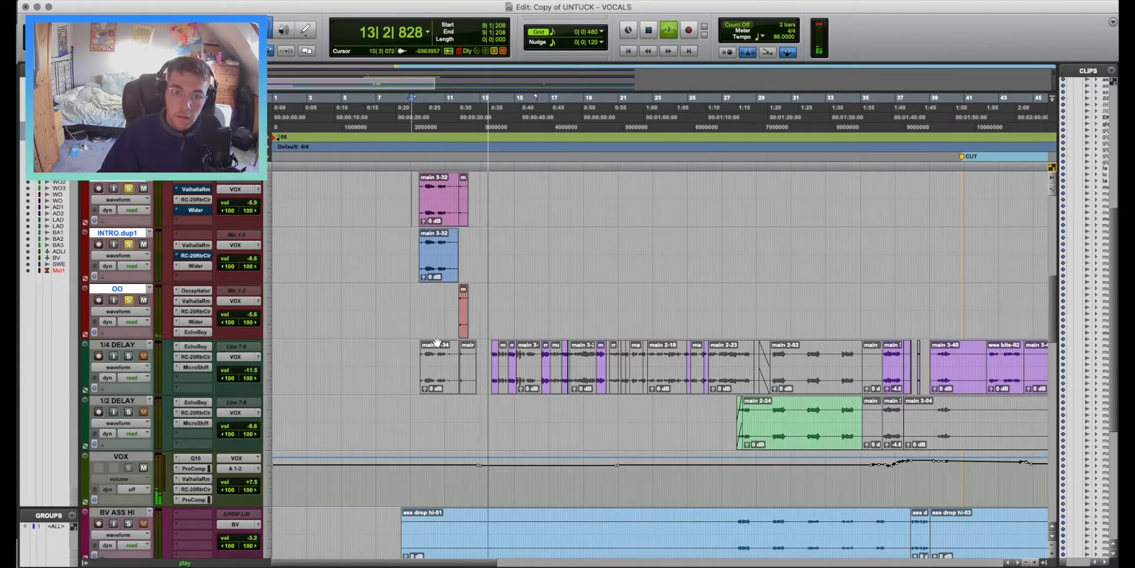
pyautogui.press('space')
pyautogui.click(454, 302)
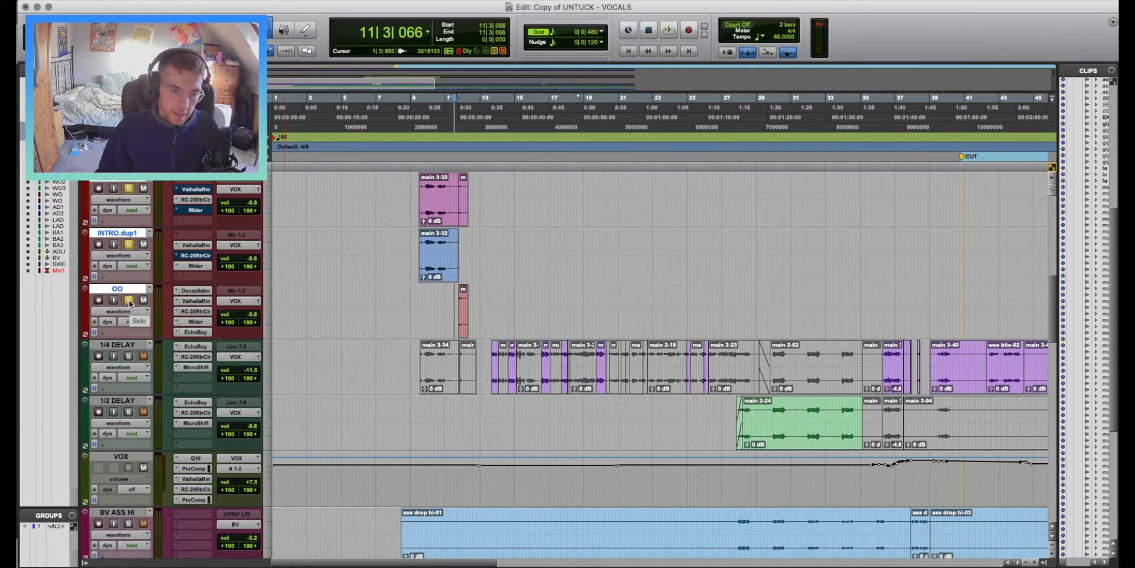
# Play the intro vocals in context with the other tracks from just before bar 9, then stop playback.
pyautogui.scroll(10, 129, 299)
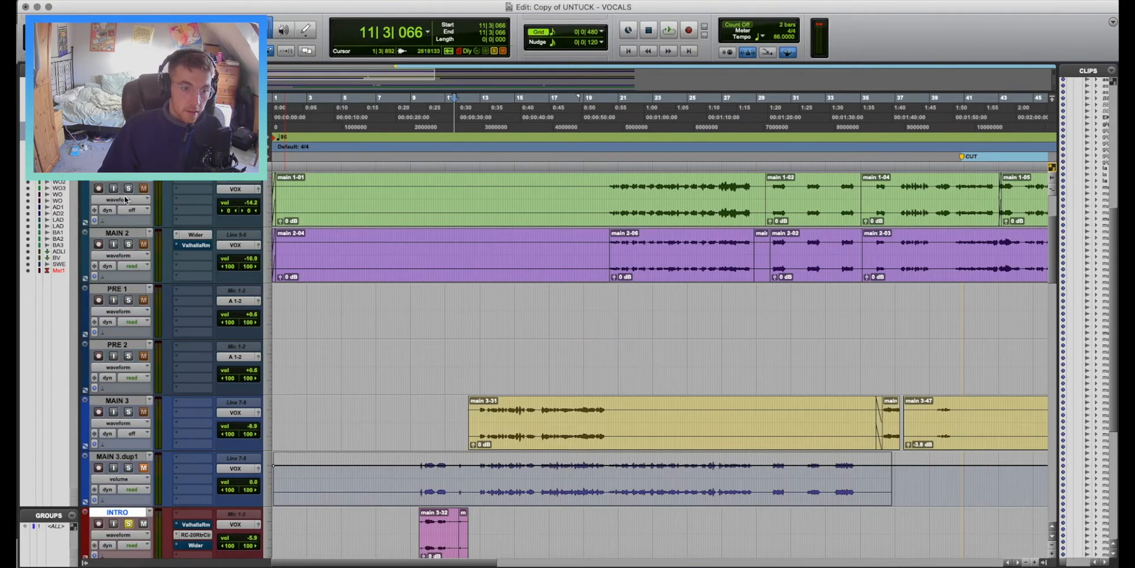
pyautogui.scroll(2, 143, 189)
pyautogui.scroll(-12, 143, 189)
pyautogui.click(409, 337)
pyautogui.press('space')
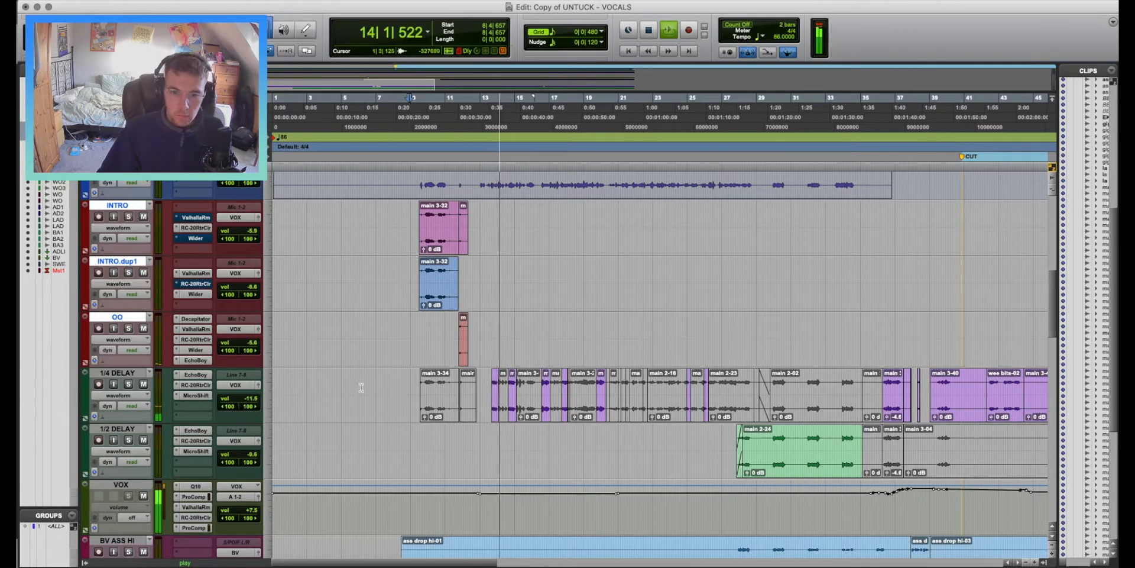
pyautogui.press('space')
# Place the cursor at bar 13 before the 1/4 DELAY clips and examine that track's EchoBoy settings, closing the plug-in.
pyautogui.click(482, 327)
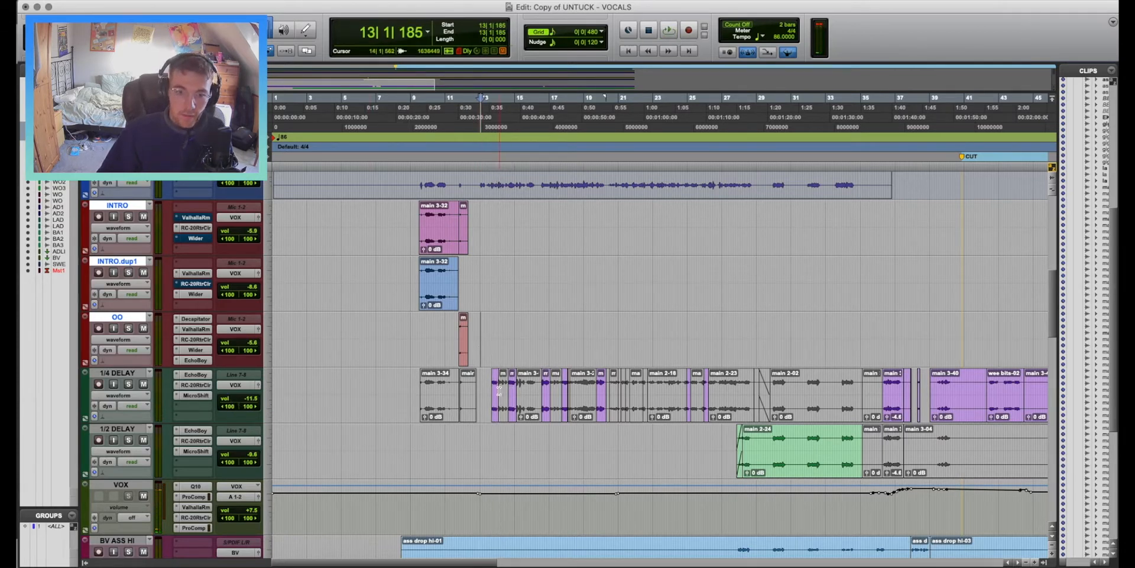
pyautogui.press('t')
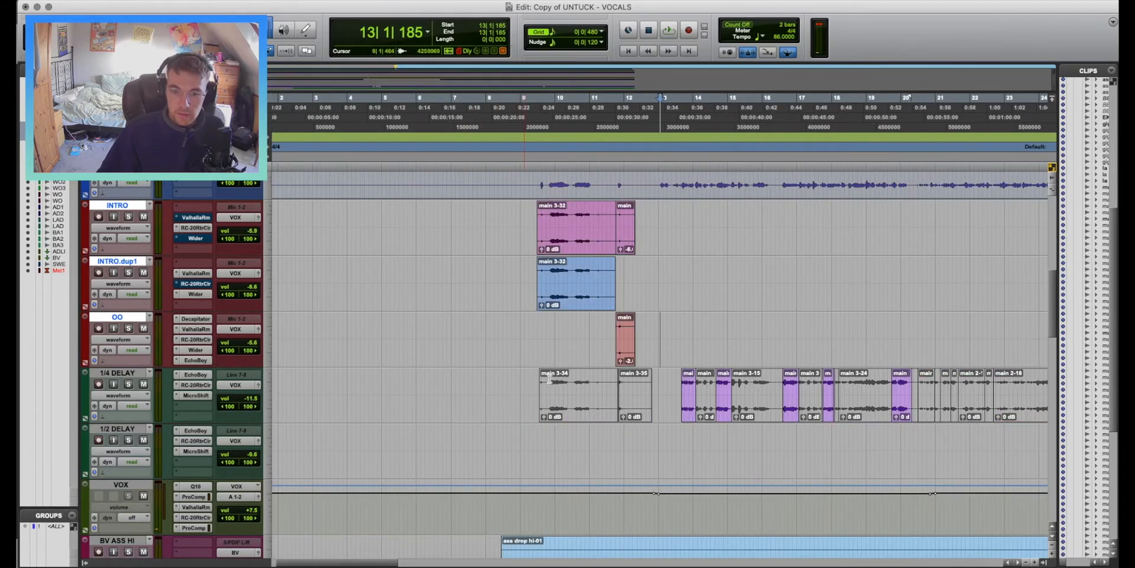
pyautogui.hscroll(3, 712, 248)
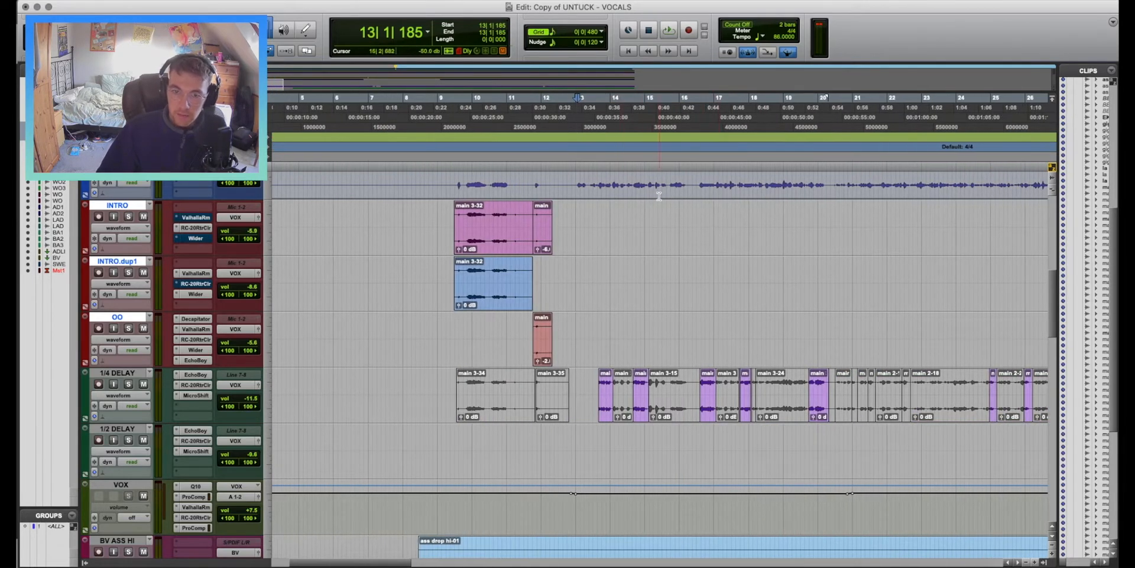
pyautogui.hscroll(2, 678, 415)
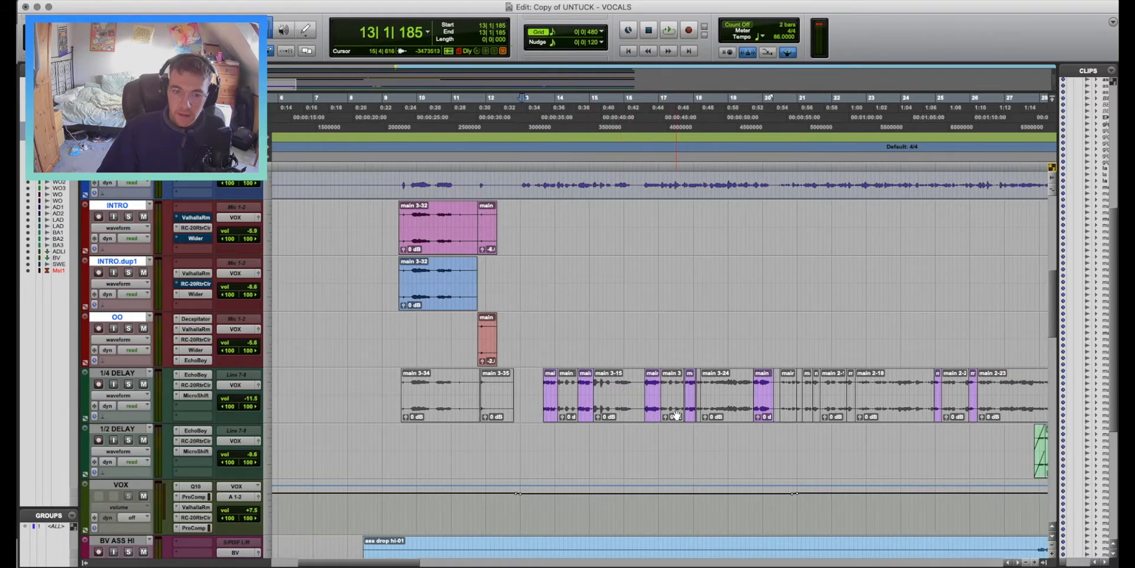
pyautogui.click(533, 387)
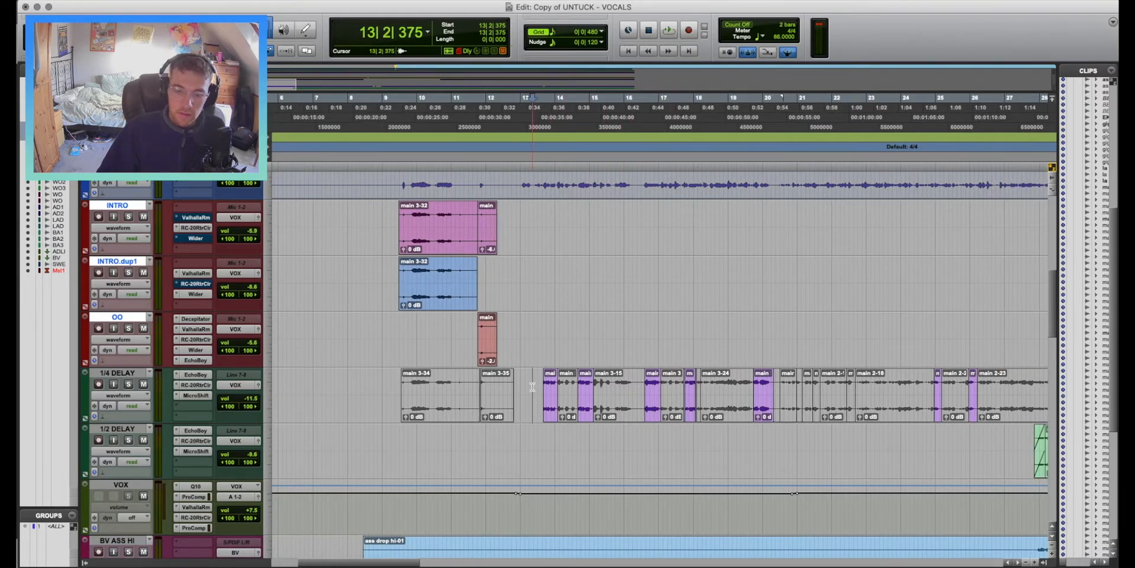
pyautogui.click(195, 375)
pyautogui.moveTo(659, 110); pyautogui.dragTo(566, 164)
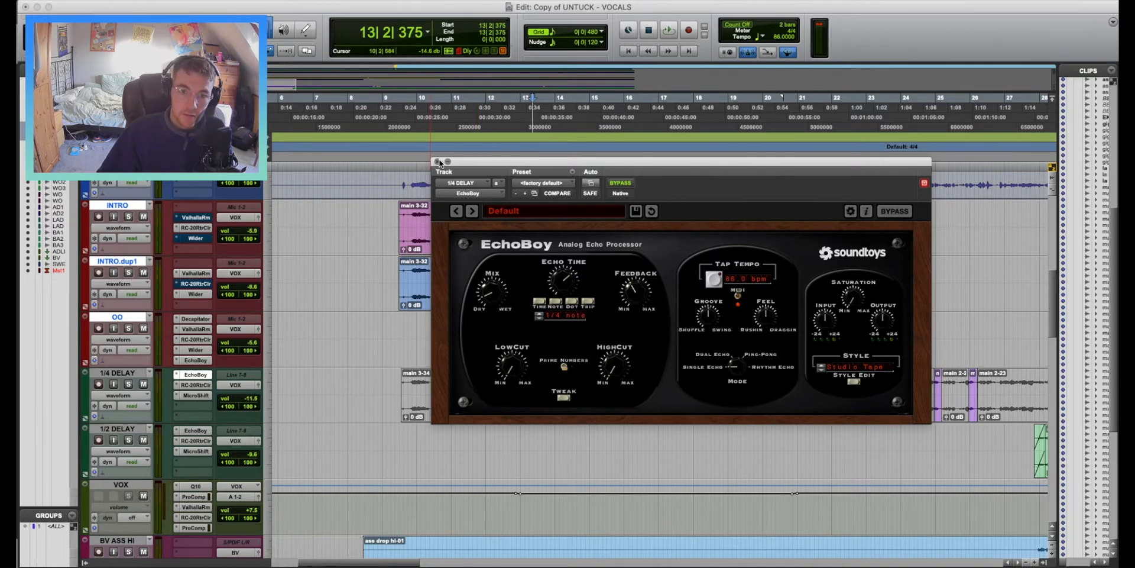
pyautogui.click(438, 161)
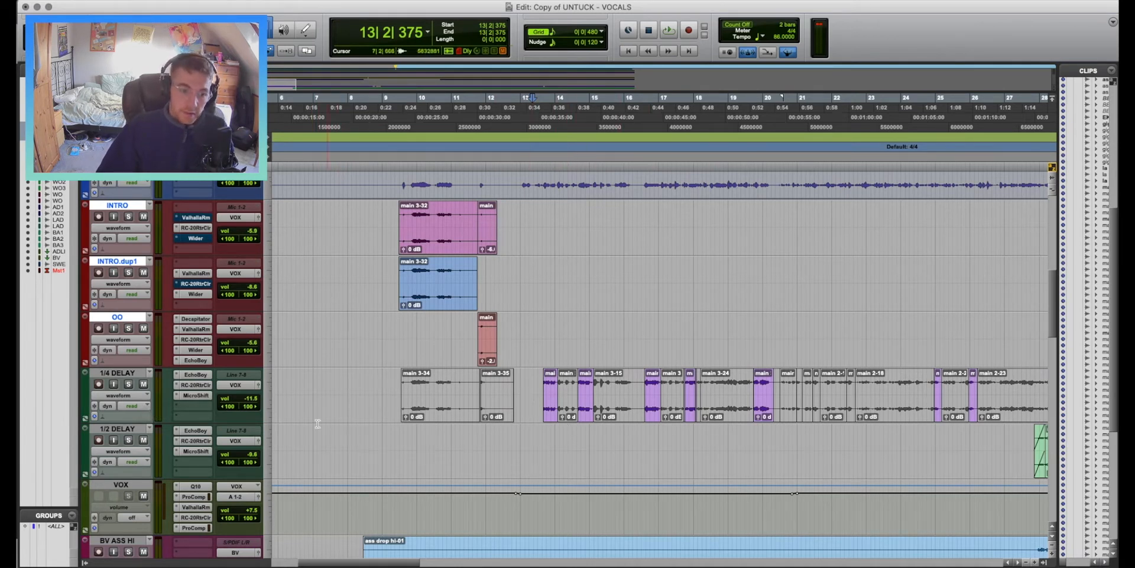
# Play from bar 13 while toggling solo on the 1/4 DELAY track to compare it with the mix, then stop.
pyautogui.click(129, 384)
pyautogui.press('space')
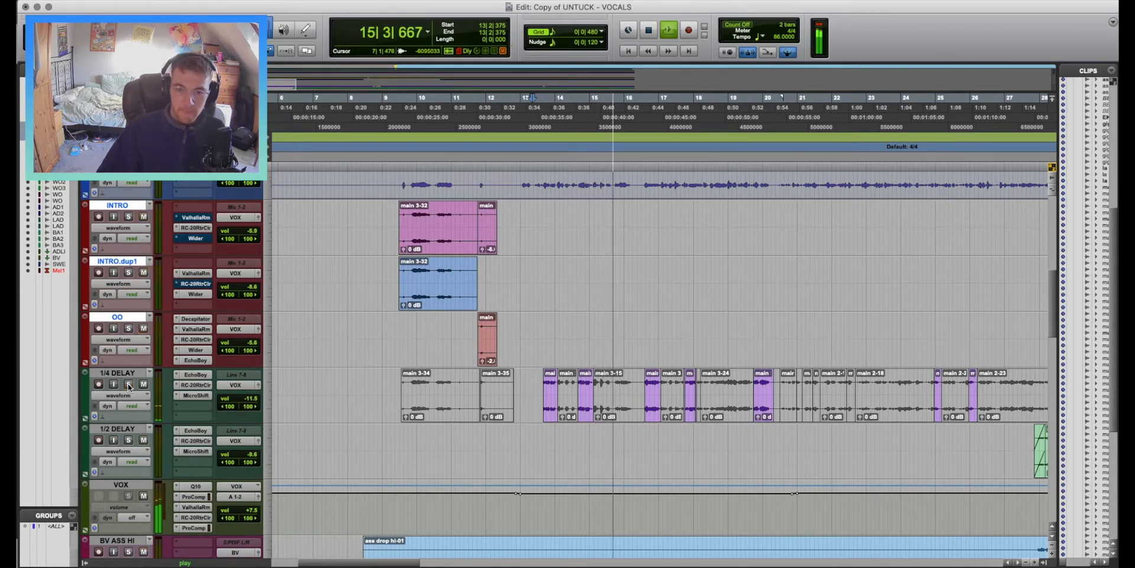
pyautogui.click(129, 385)
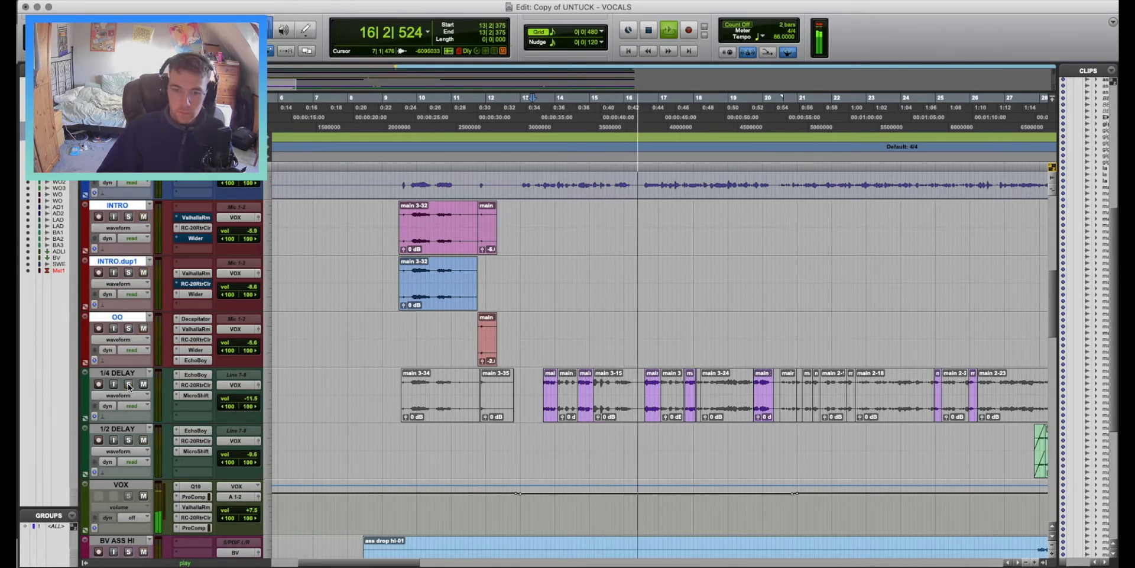
pyautogui.click(129, 385)
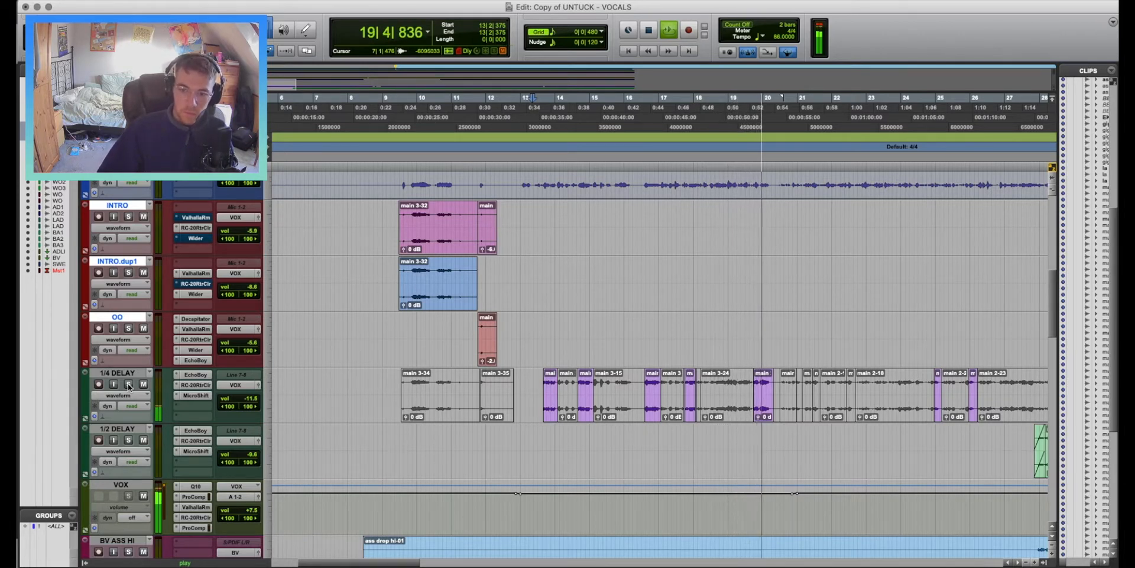
pyautogui.click(129, 384)
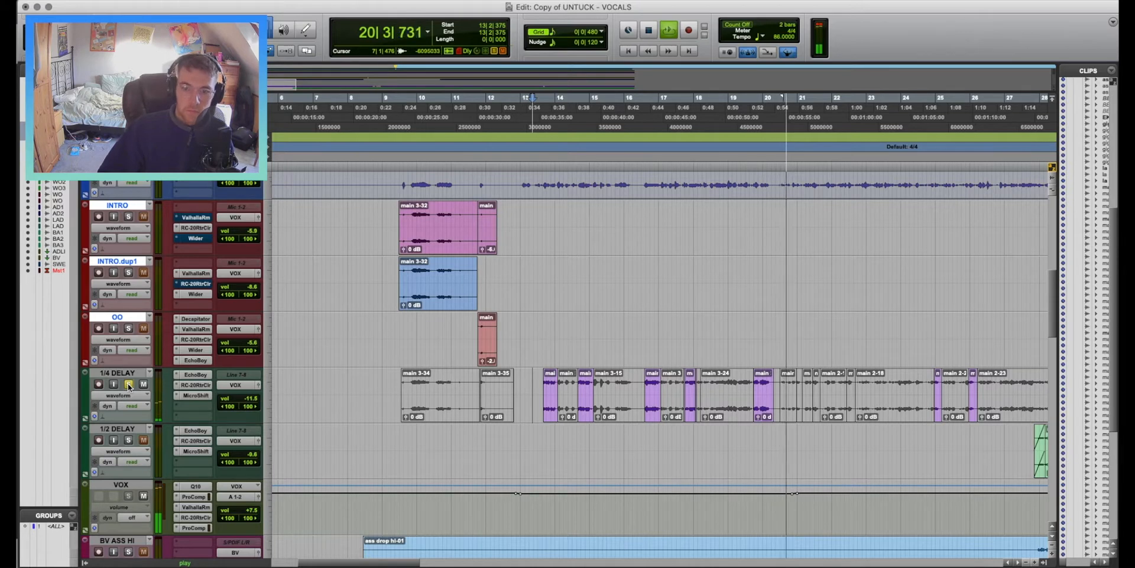
pyautogui.press('space')
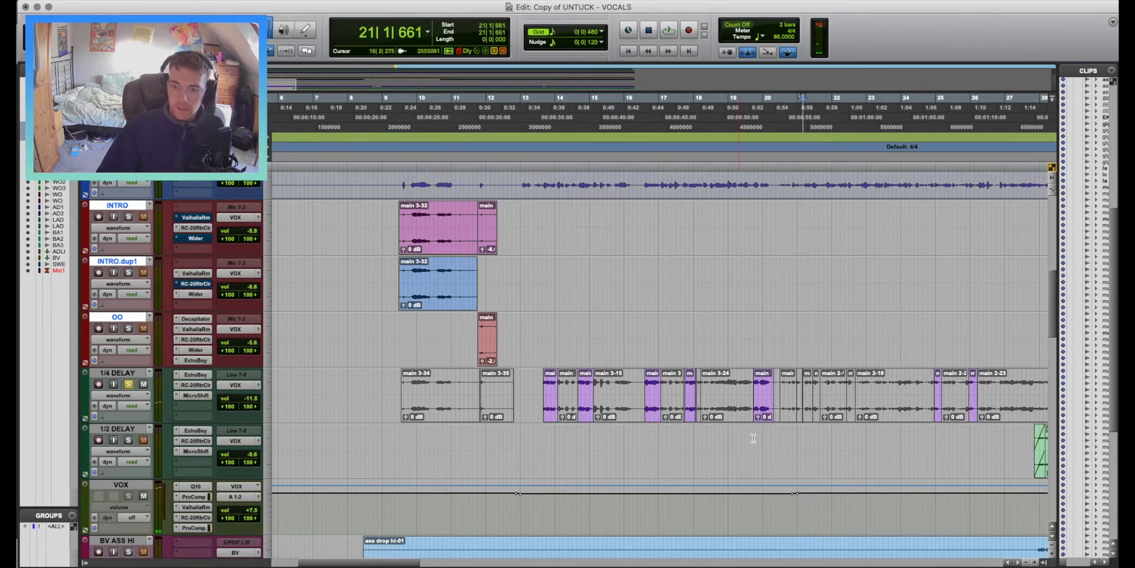
# Place the cursor just before the first 1/2 DELAY clip and examine that track's RC-20 Retro Color settings, closing the plug-in.
pyautogui.hscroll(10, 753, 438)
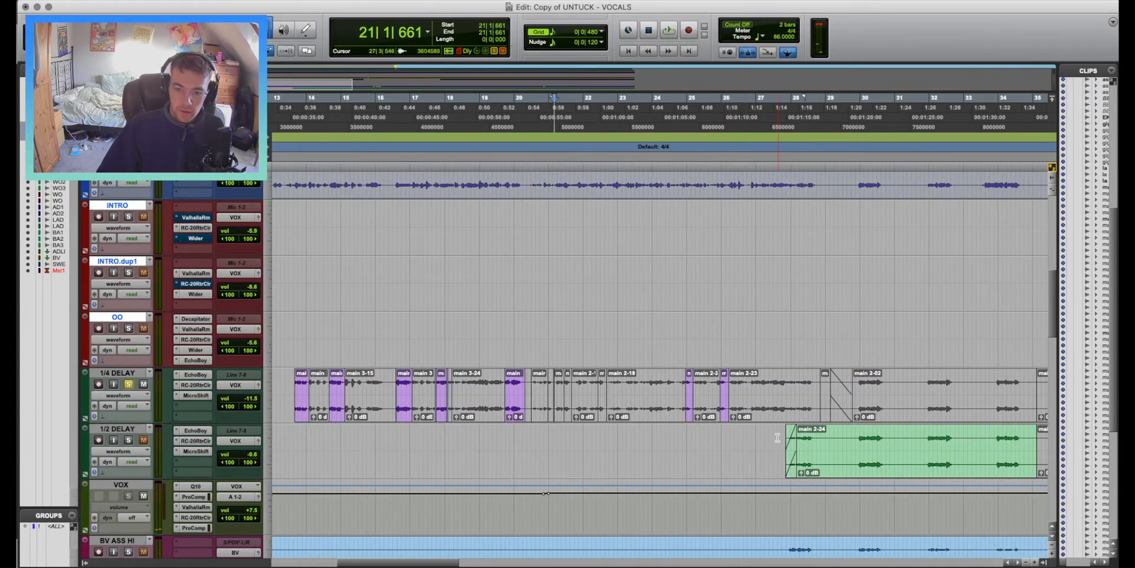
pyautogui.scroll(-5, 778, 438)
pyautogui.scroll(2, 778, 439)
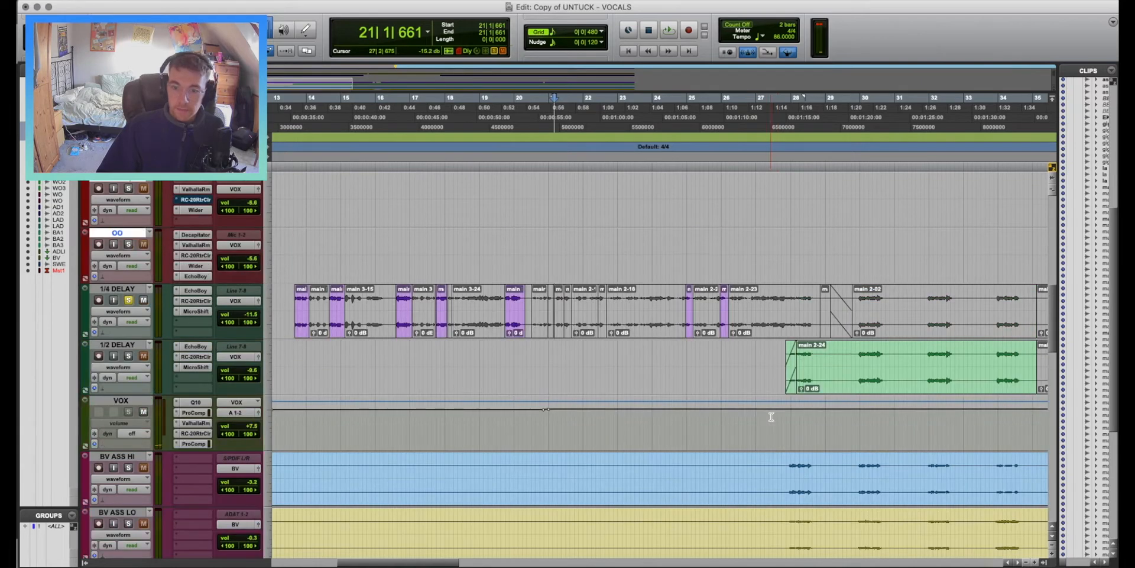
pyautogui.click(768, 346)
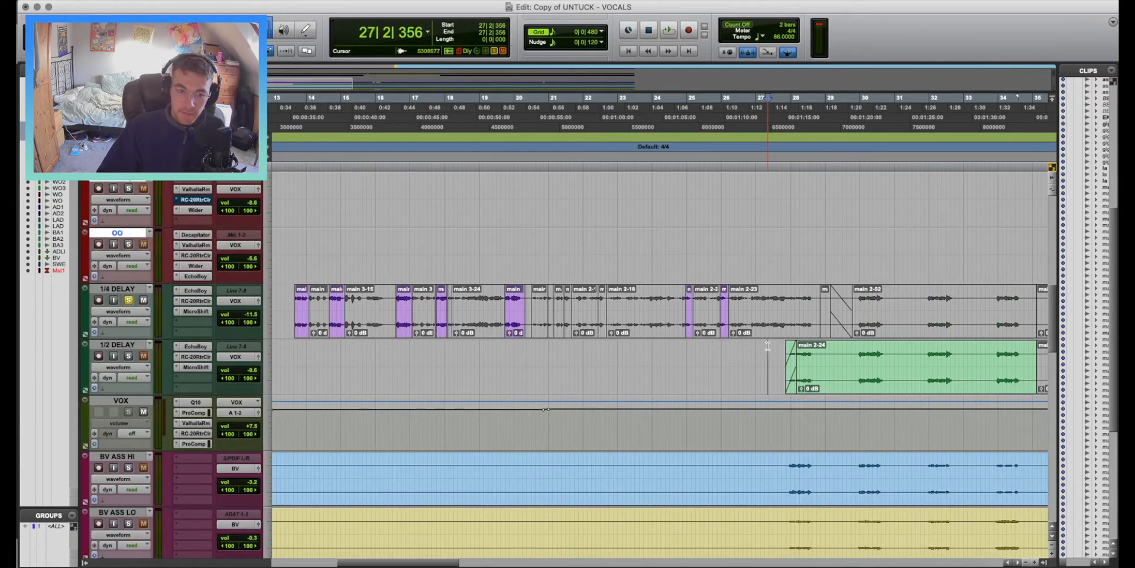
pyautogui.click(198, 357)
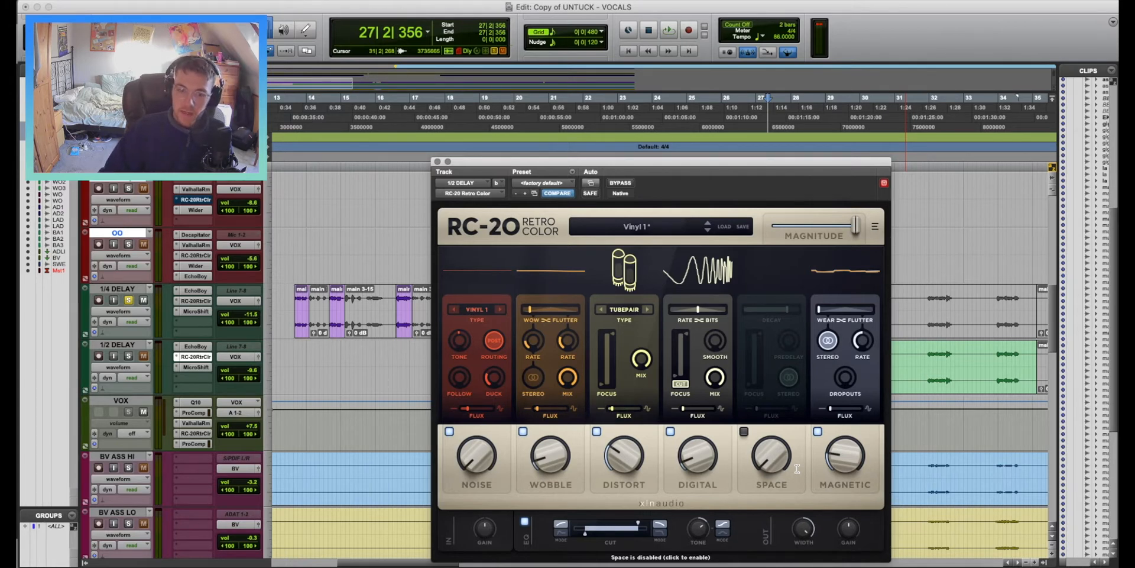
pyautogui.click(437, 162)
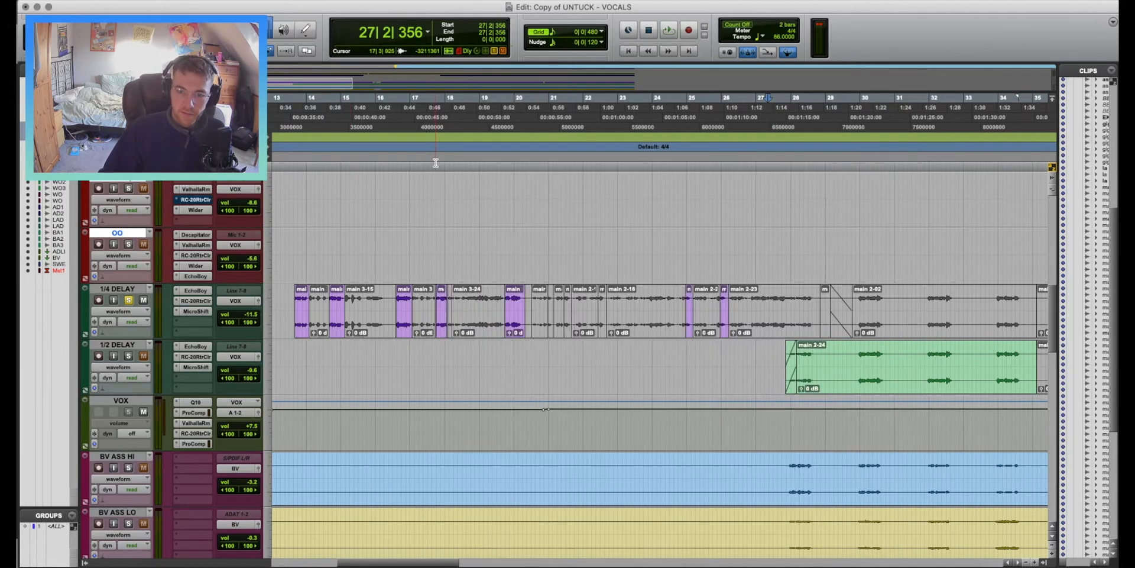
# Play from bar 27 while toggling solo on the 1/2 DELAY track to compare it with the mix, then stop.
pyautogui.press('space')
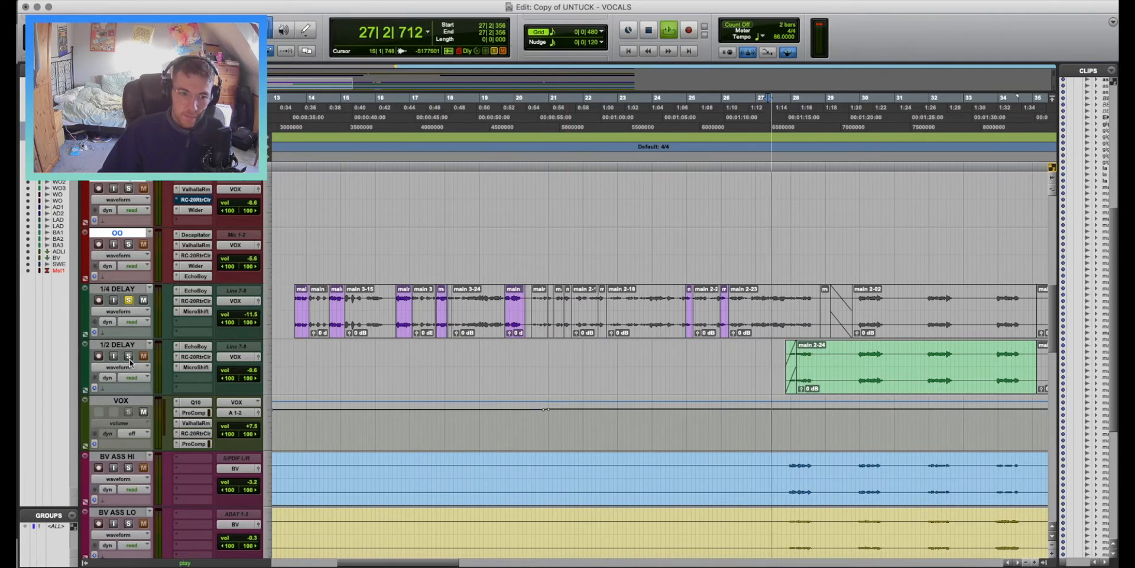
pyautogui.click(128, 355)
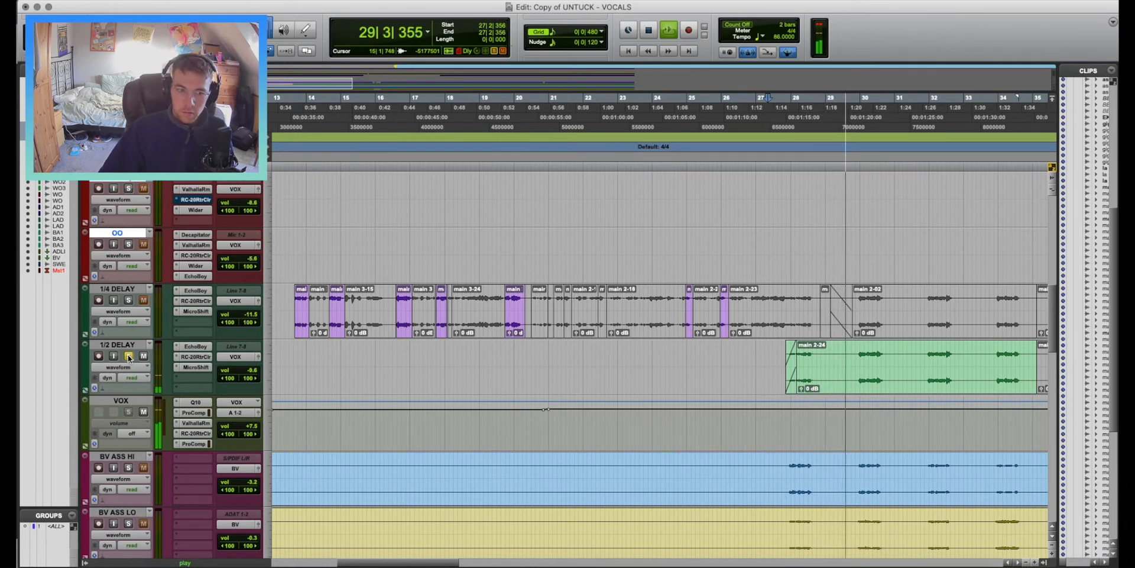
pyautogui.click(128, 355)
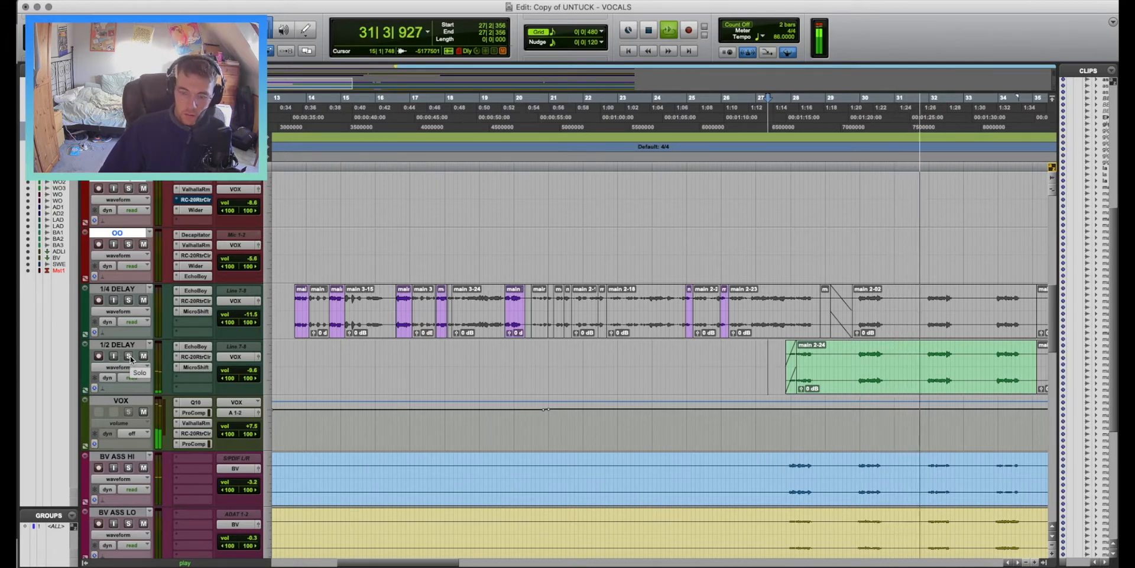
pyautogui.click(128, 355)
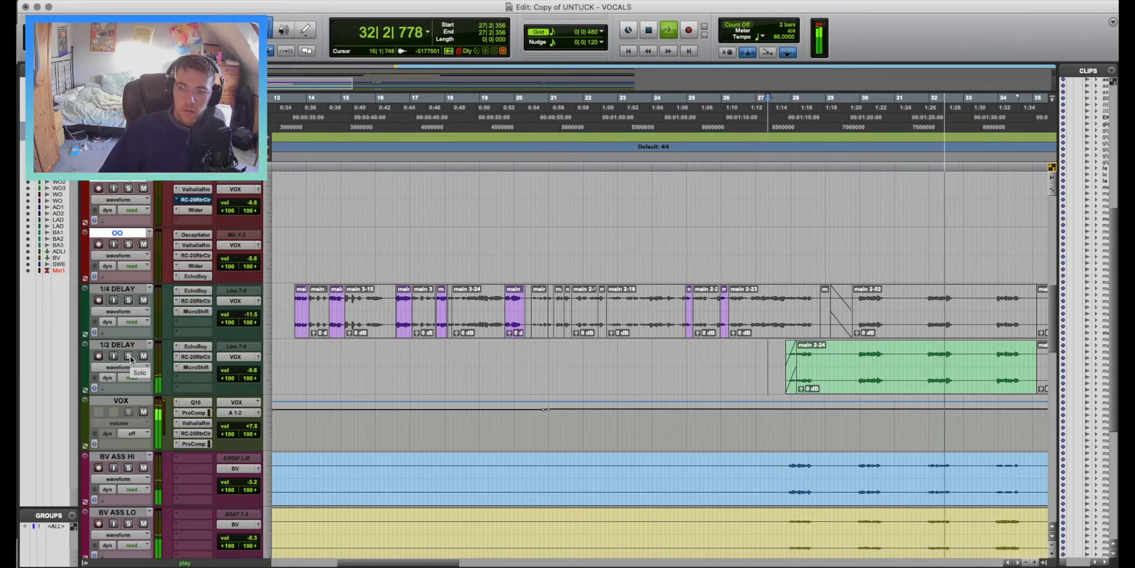
pyautogui.click(128, 355)
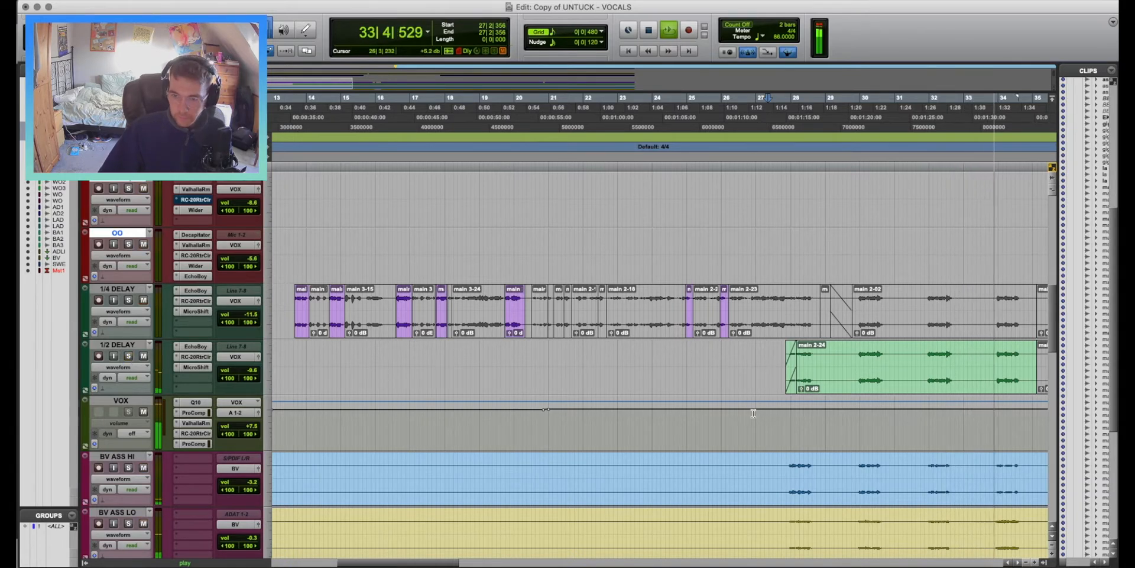
pyautogui.hscroll(2, 755, 413)
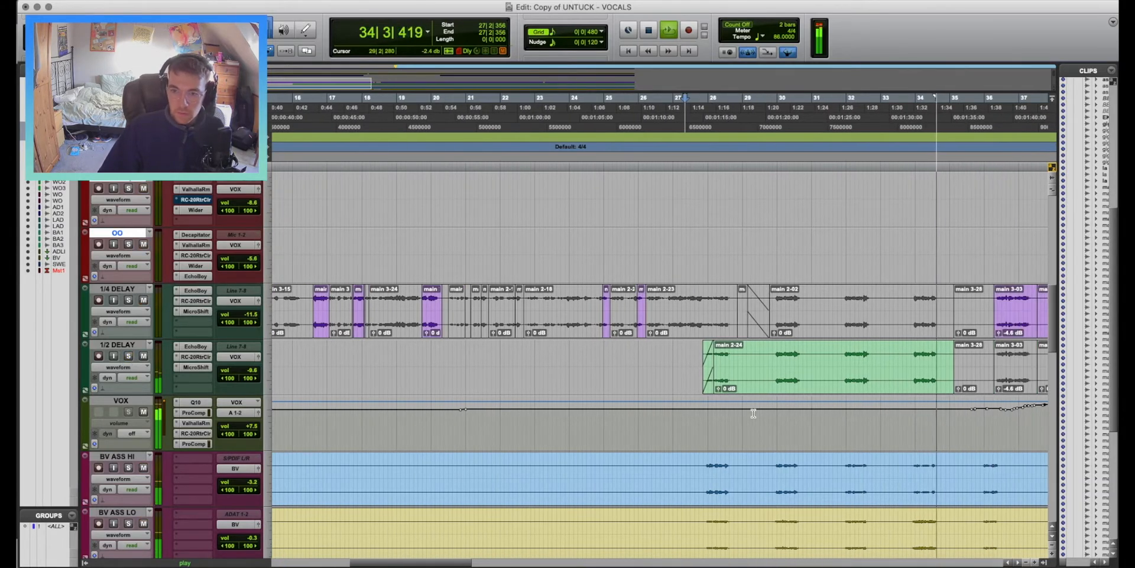
pyautogui.press('space')
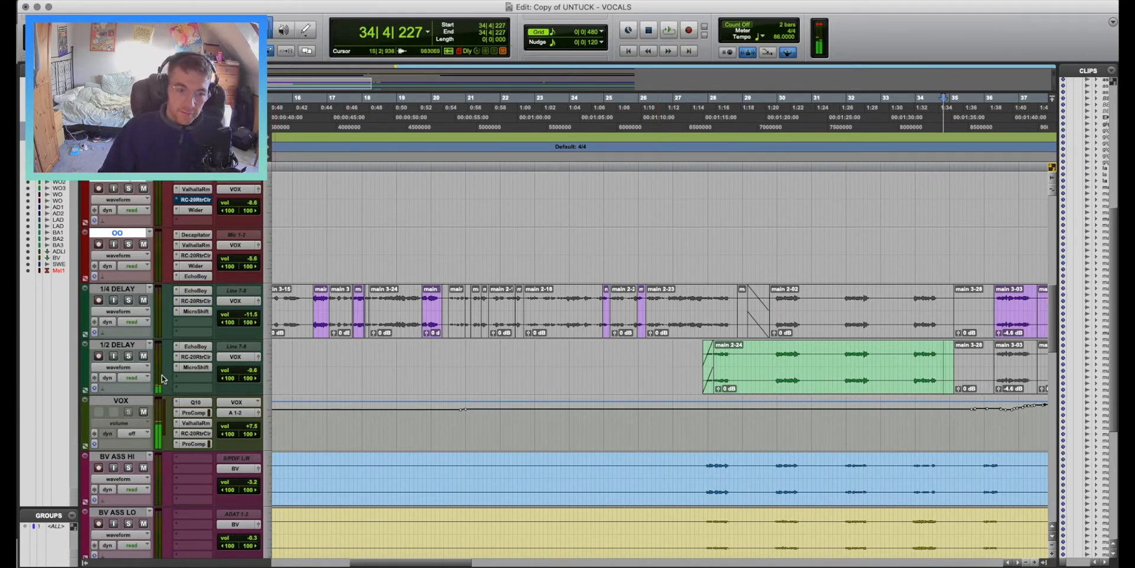
# Solo the BV ASS LO backing vocal and play it from the end of bar 27.
pyautogui.click(146, 358)
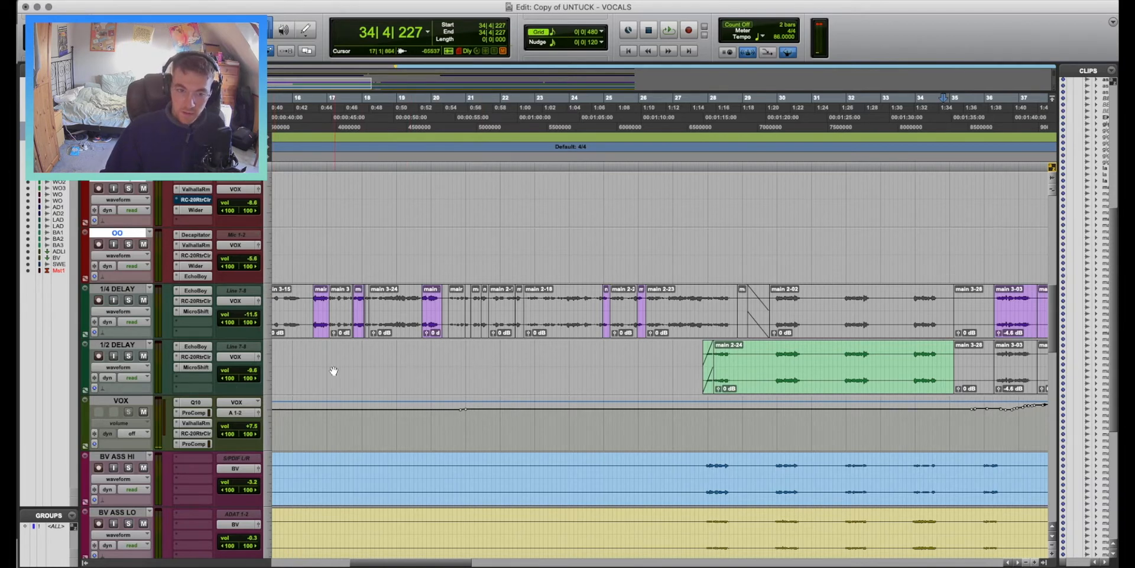
pyautogui.hscroll(-3, 331, 373)
pyautogui.scroll(-3, 332, 373)
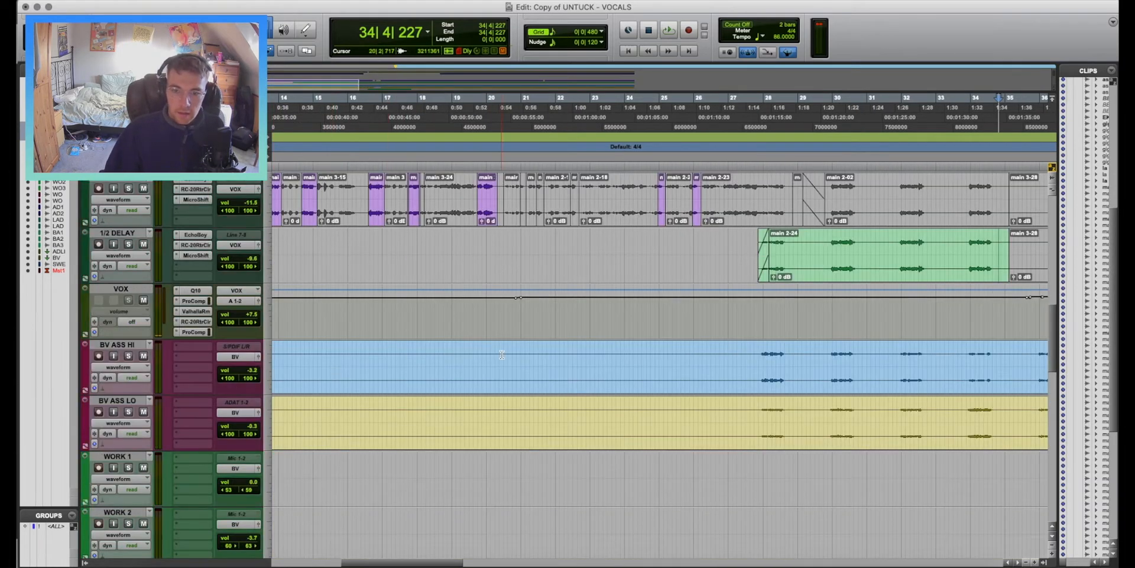
pyautogui.hscroll(3, 694, 344)
pyautogui.click(741, 423)
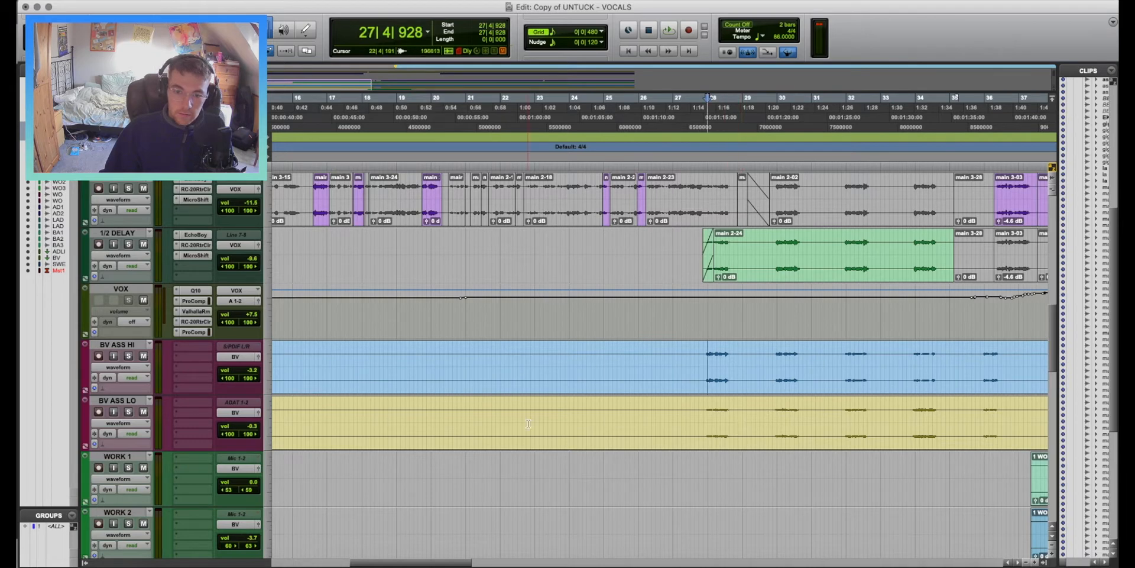
pyautogui.click(129, 413)
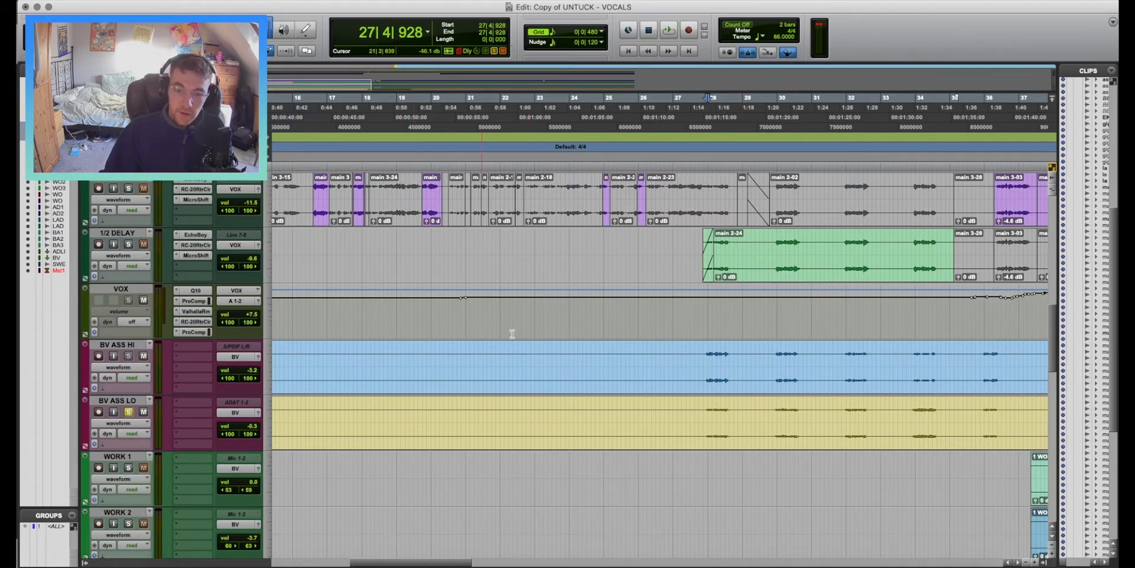
pyautogui.press('space')
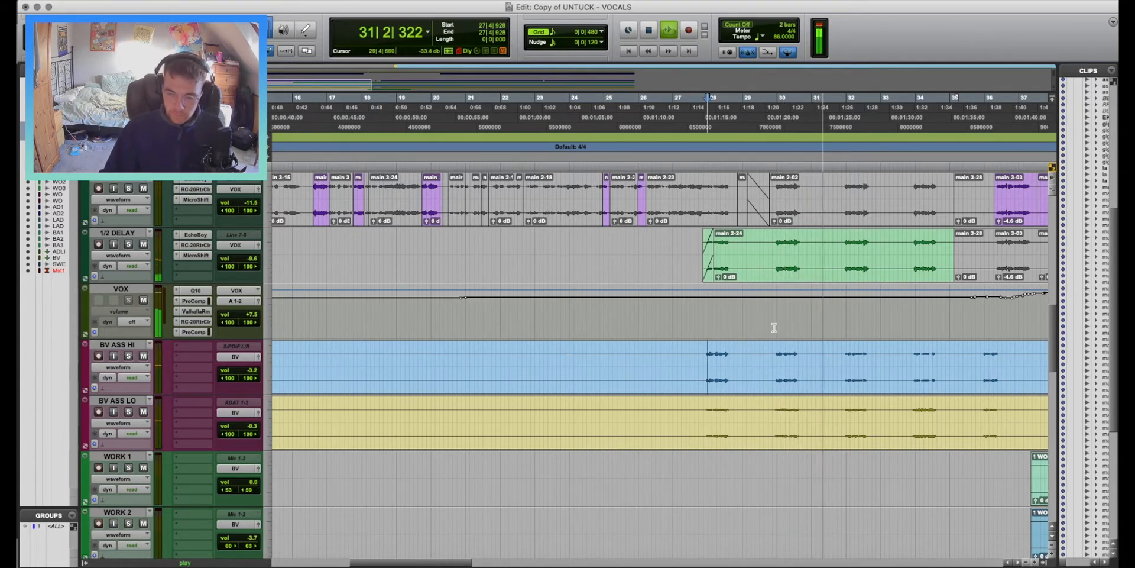
# Stop playback, examine the BV bus's RC-20 Retro Color settings in the mixer, and return to the edit window.
pyautogui.press('space')
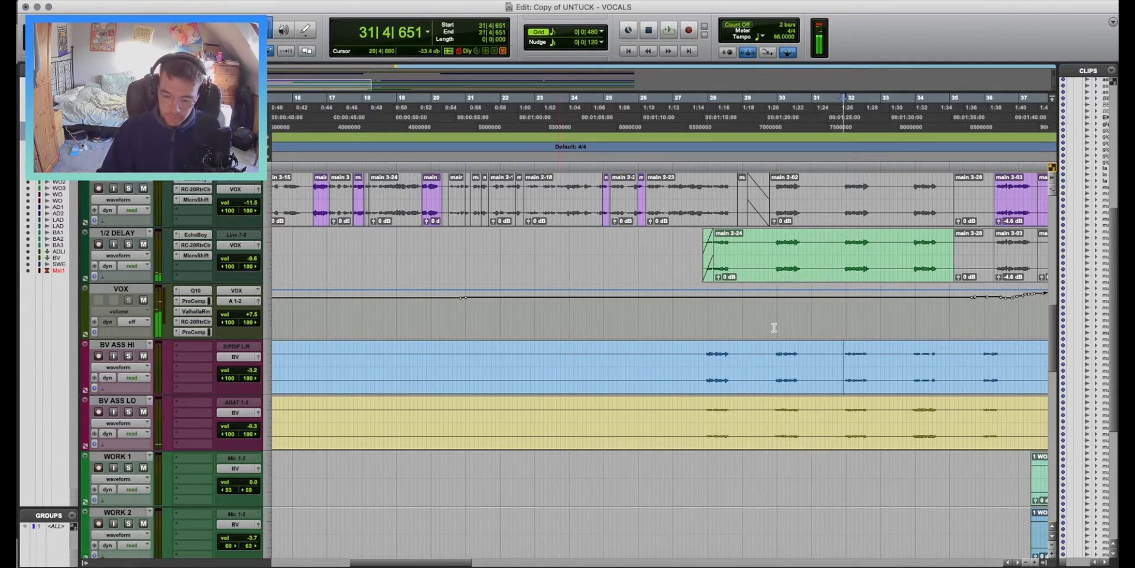
pyautogui.press('super+equal')
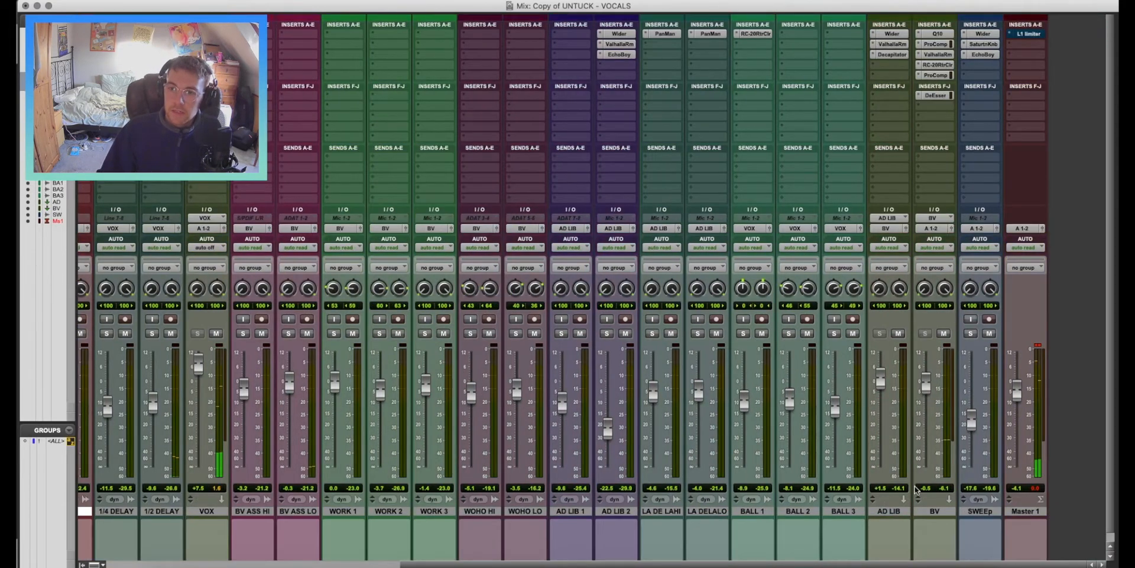
pyautogui.click(942, 67)
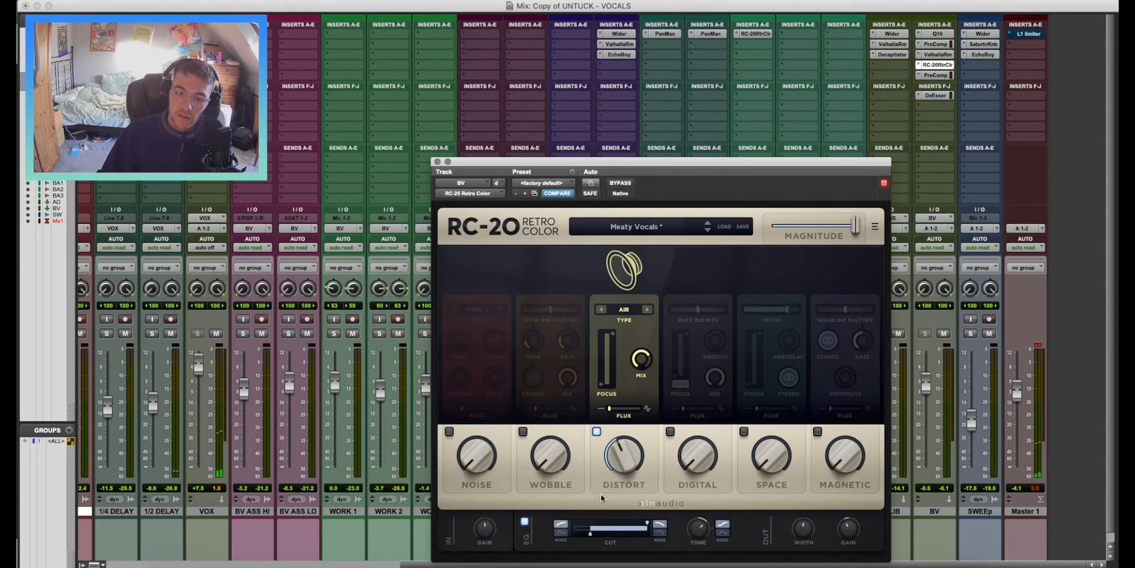
pyautogui.click(438, 161)
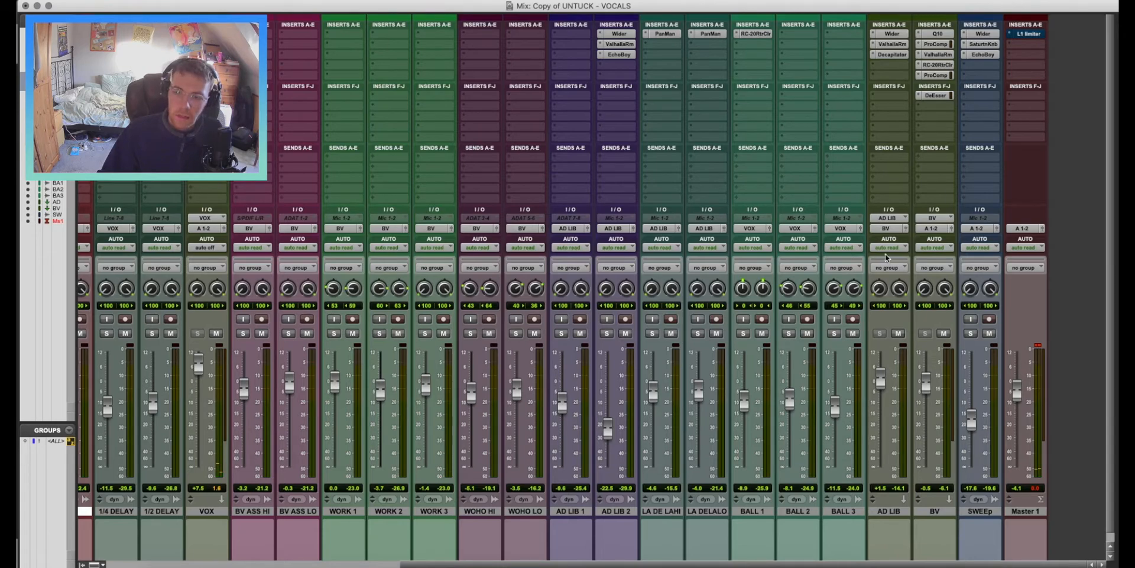
pyautogui.press('super+equal')
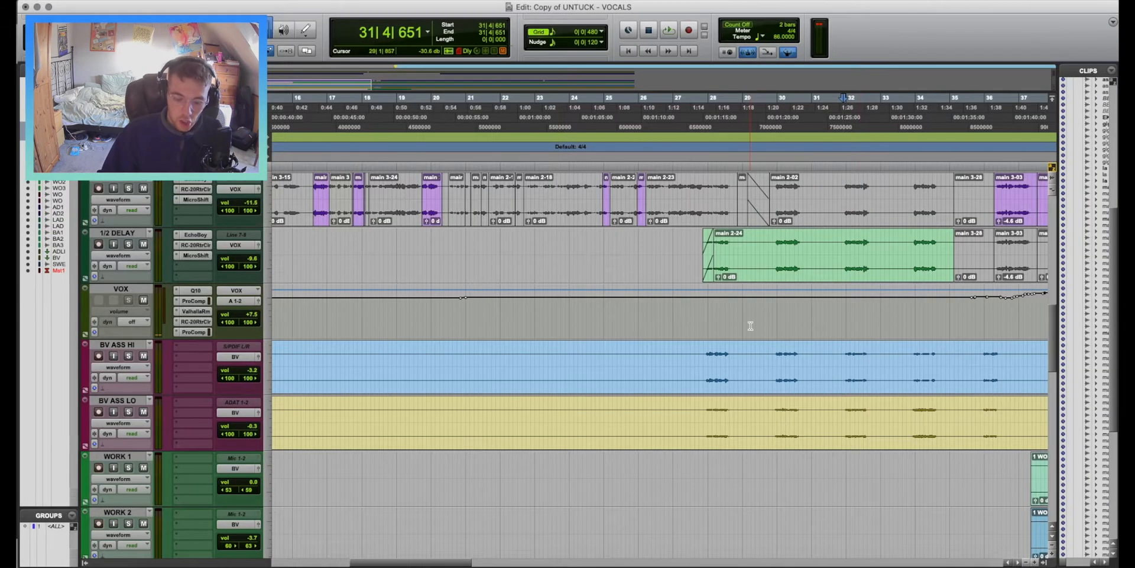
# Play the WORK 1, WORK 2 and WORK 3 backing vocals from the start of their clips near bar 37.
pyautogui.press('r')
pyautogui.press('r')
pyautogui.scroll(-4, 666, 390)
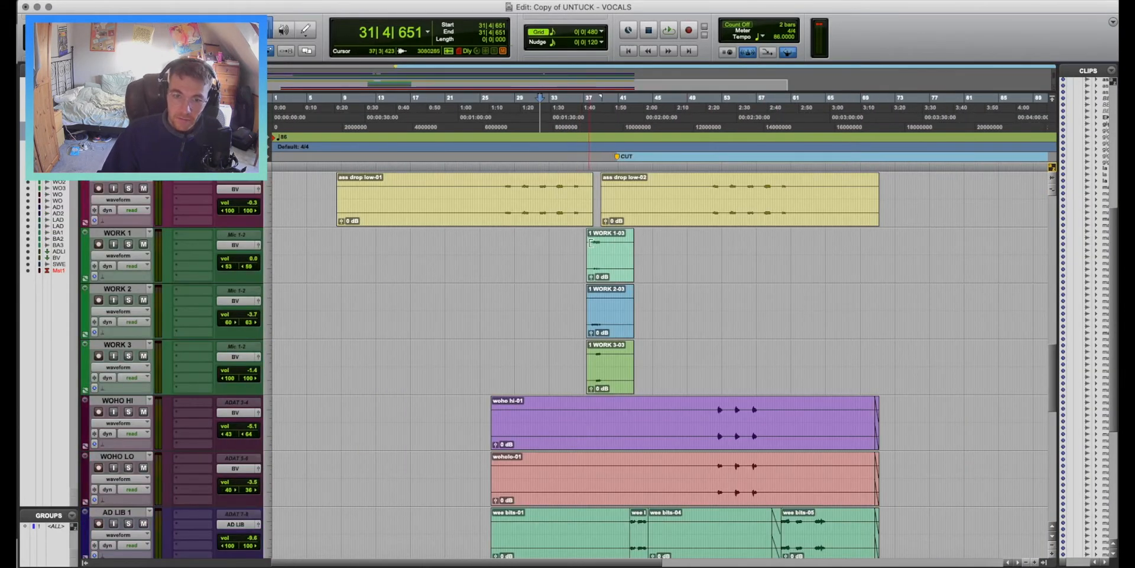
pyautogui.click(591, 242)
pyautogui.press('space')
pyautogui.press('t')
pyautogui.press('t')
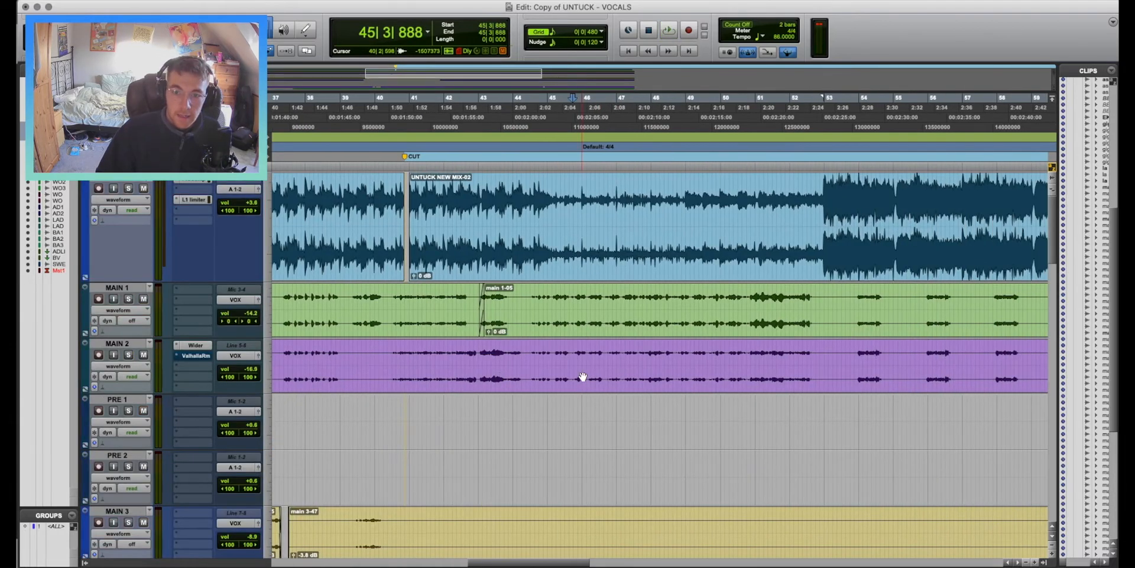
# Play from bar 44 while toggling solo on the MAIN 1 and MAIN 2 vocals to compare them separately and together.
pyautogui.click(525, 296)
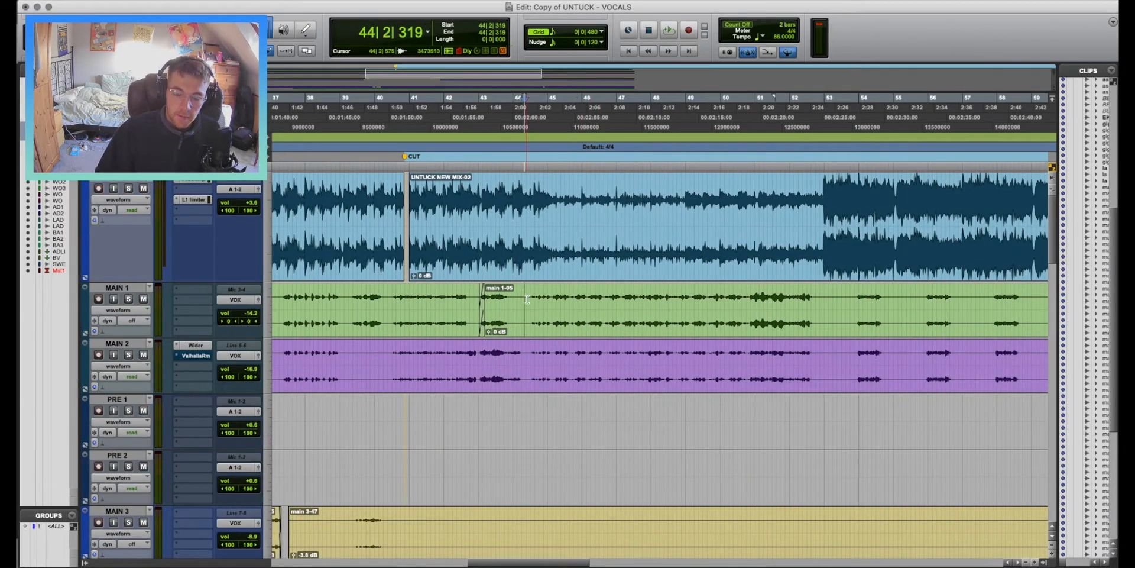
pyautogui.click(531, 355)
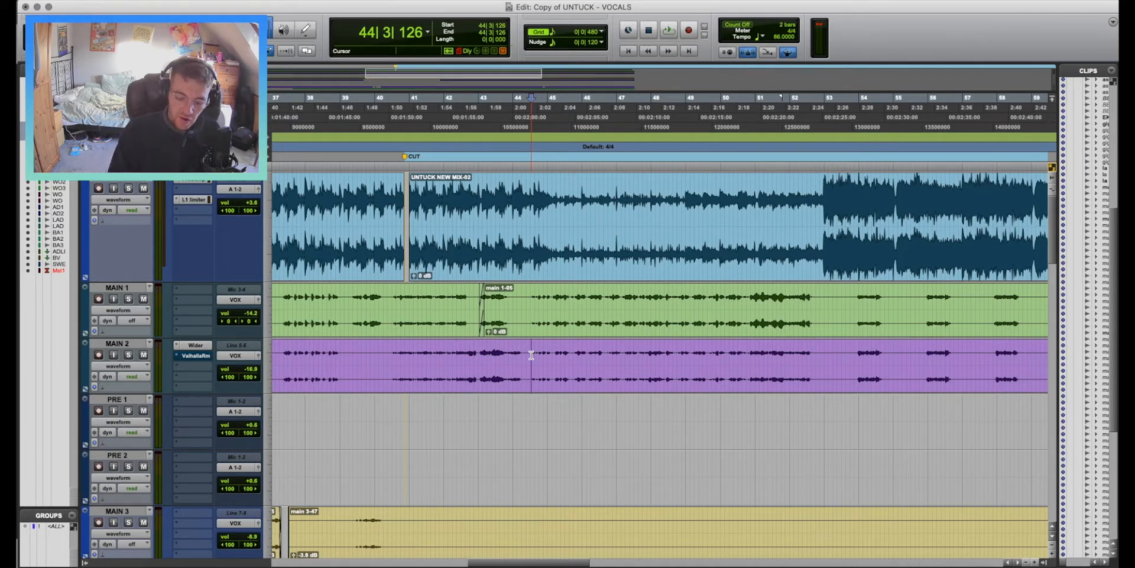
pyautogui.click(531, 351)
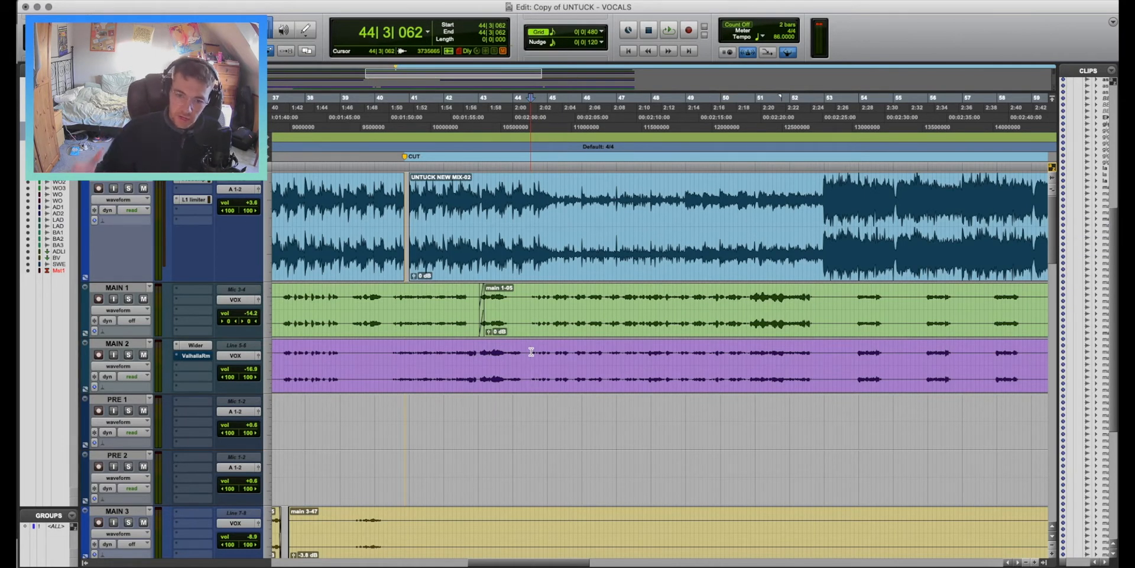
pyautogui.press('space')
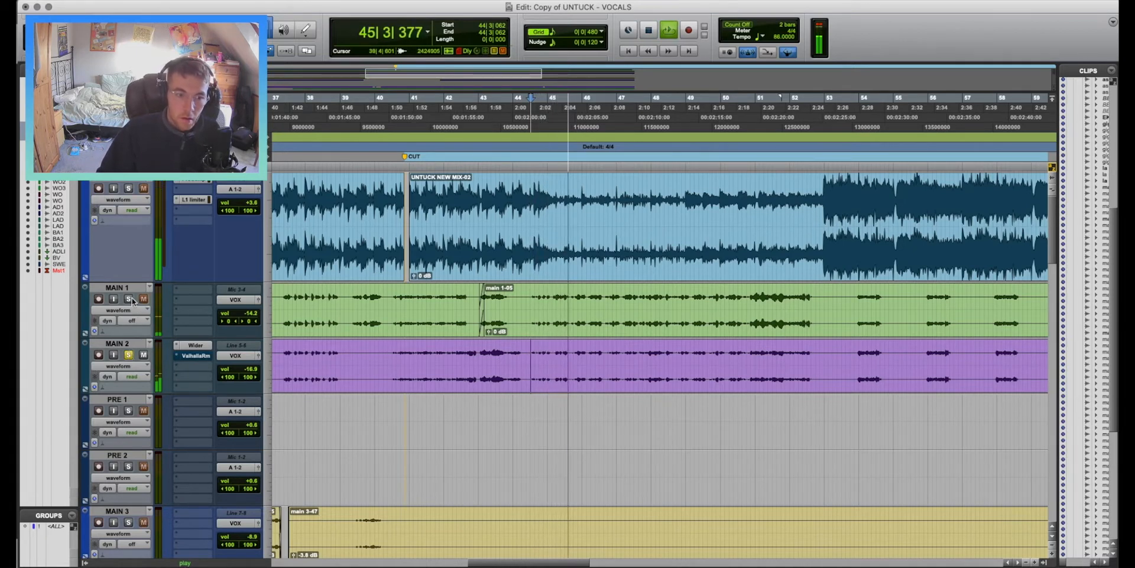
pyautogui.click(128, 354)
pyautogui.click(128, 299)
pyautogui.click(128, 354)
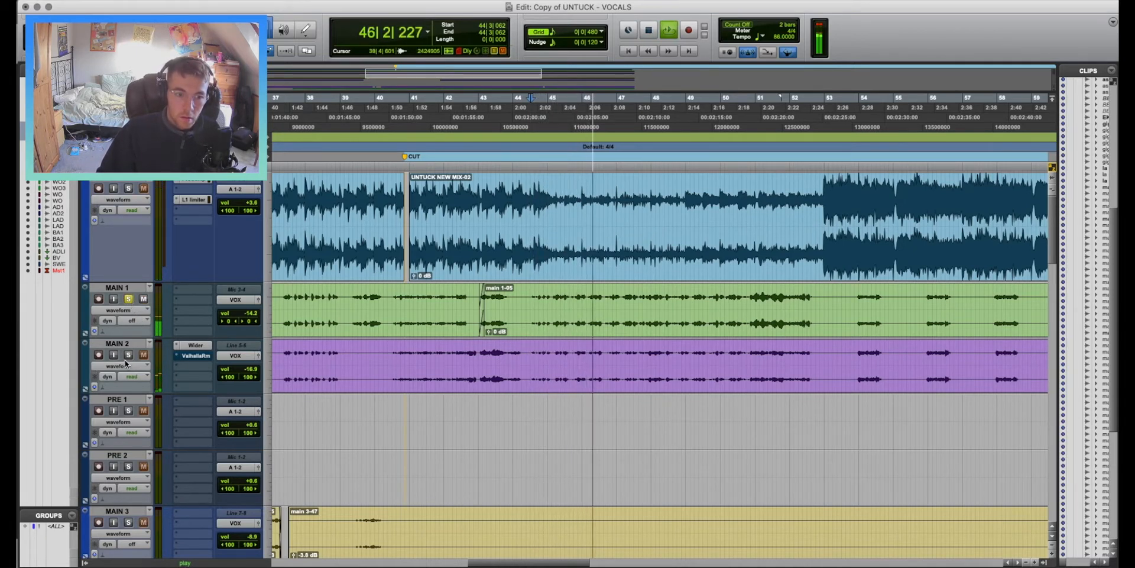
pyautogui.click(128, 355)
pyautogui.scroll(-5, 468, 339)
pyautogui.scroll(5, 468, 339)
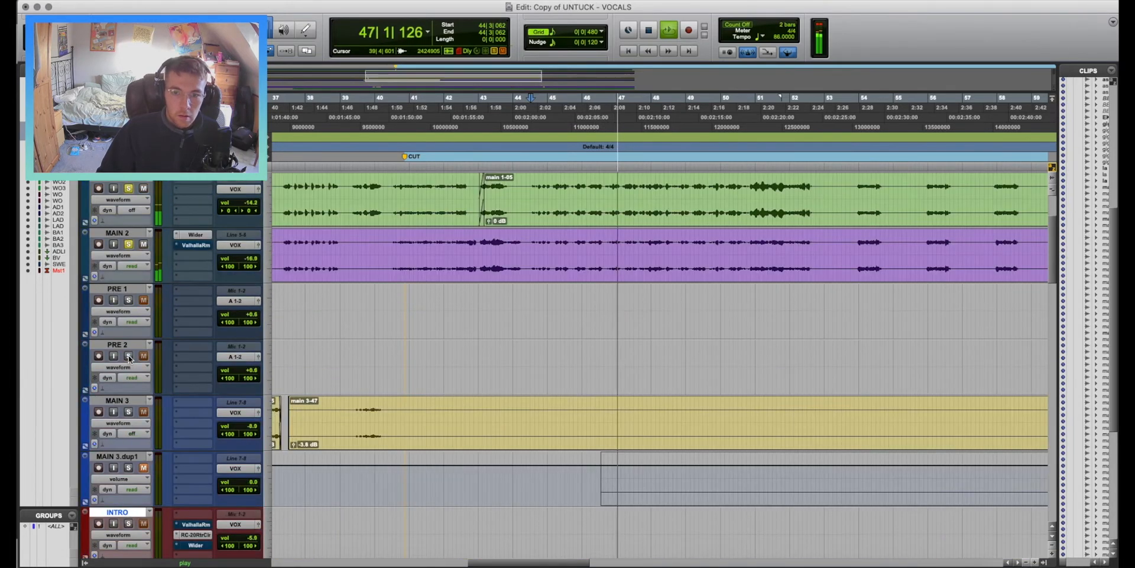
pyautogui.click(129, 354)
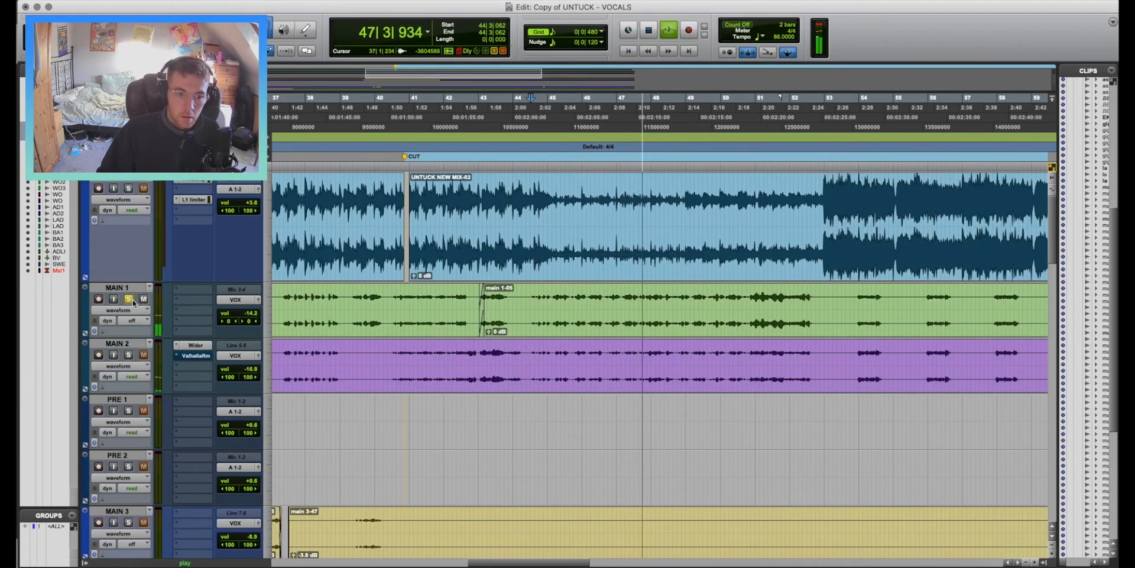
pyautogui.click(128, 299)
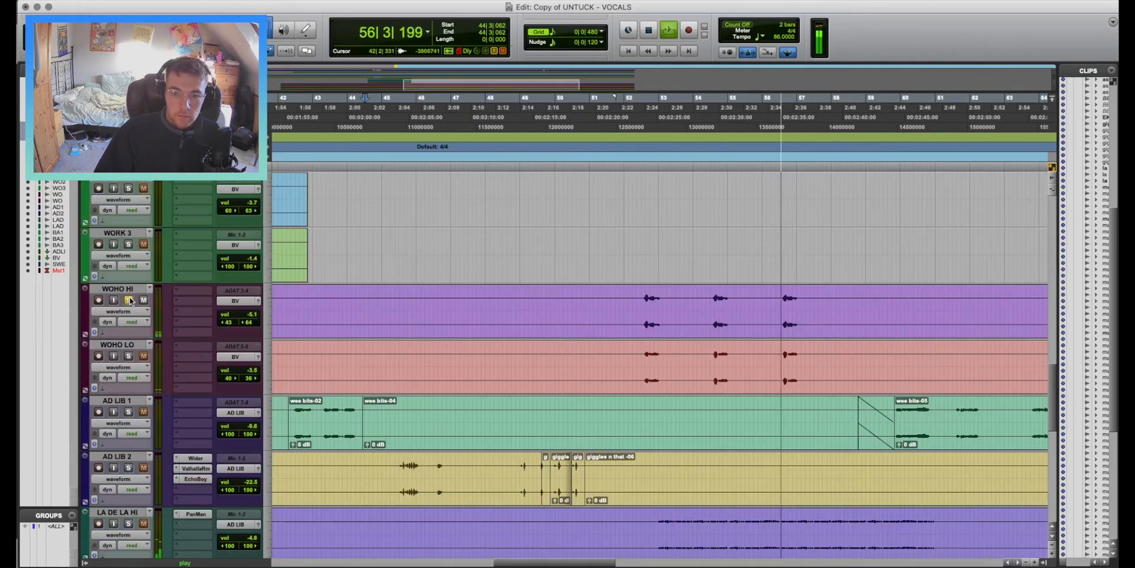
# Turn off solo on WOHO HI during playback to hear it in the full mix, then stop.
pyautogui.click(129, 300)
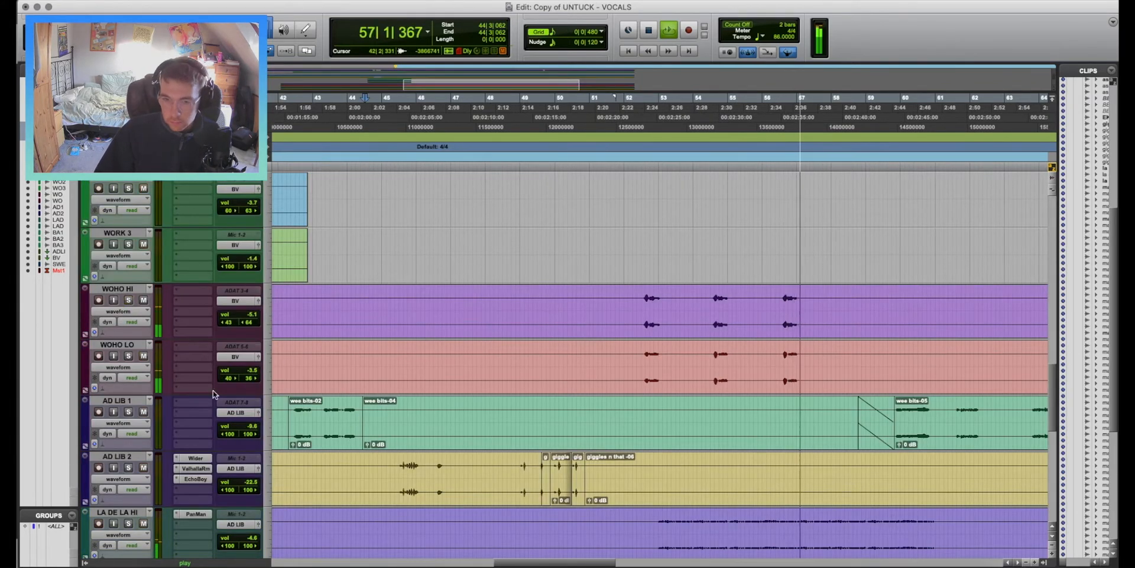
pyautogui.scroll(-3, 787, 292)
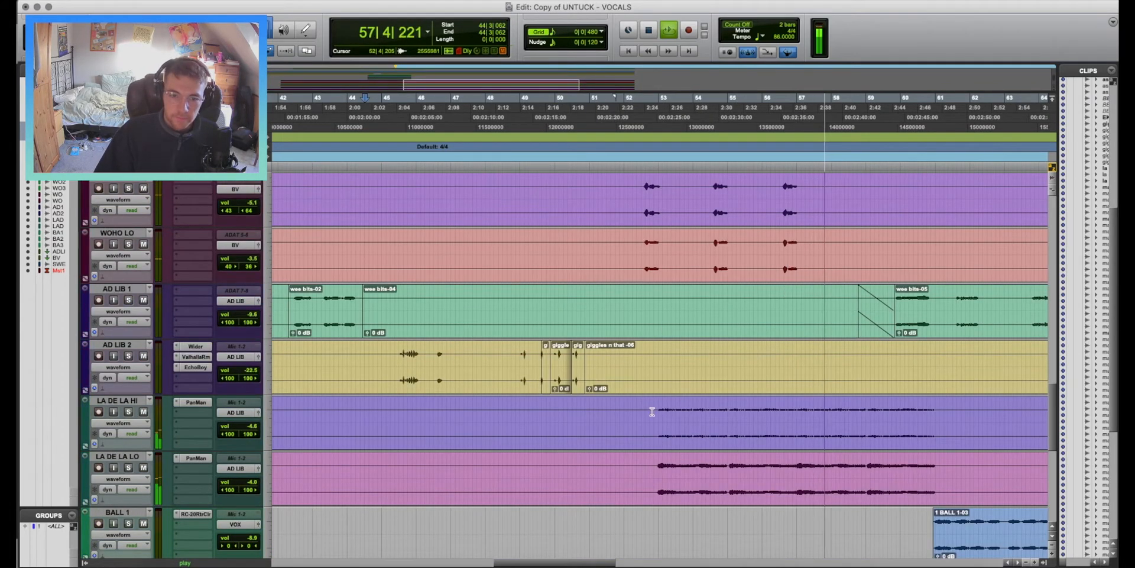
pyautogui.press('space')
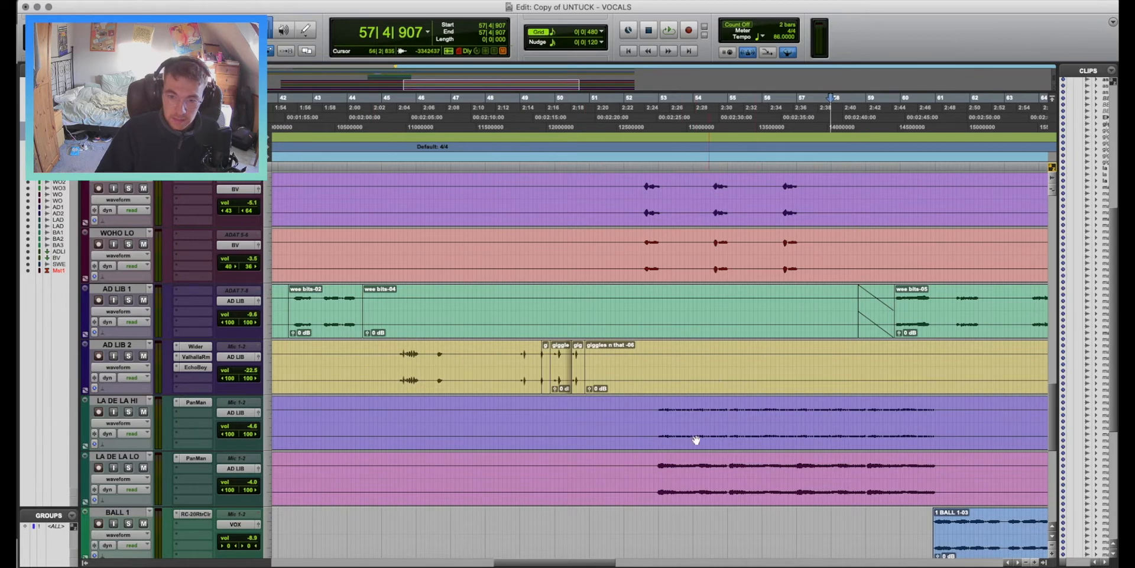
# Solo LA DE LA HI and LA DE LA LO and play them from just before bar 53.
pyautogui.scroll(-5, 647, 428)
pyautogui.hscroll(5, 647, 428)
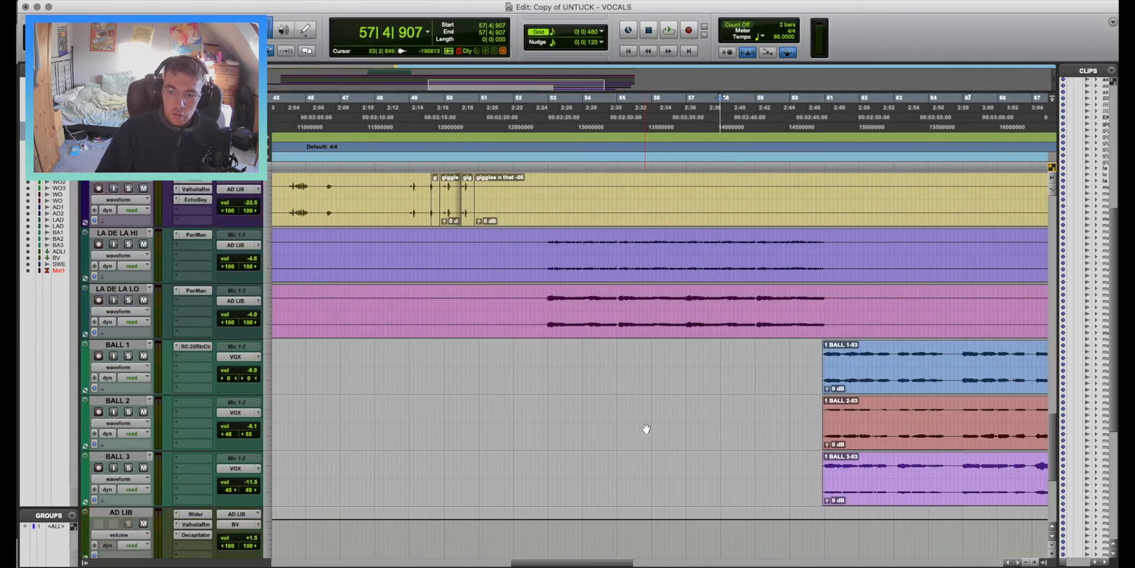
pyautogui.hscroll(-3, 646, 428)
pyautogui.click(545, 246)
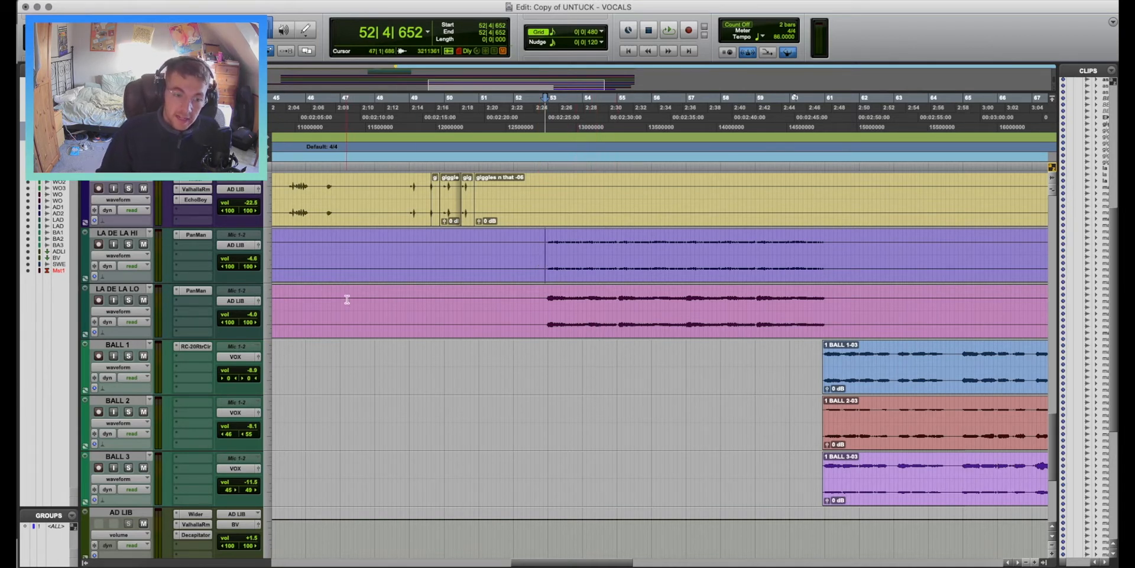
pyautogui.press('super+equal')
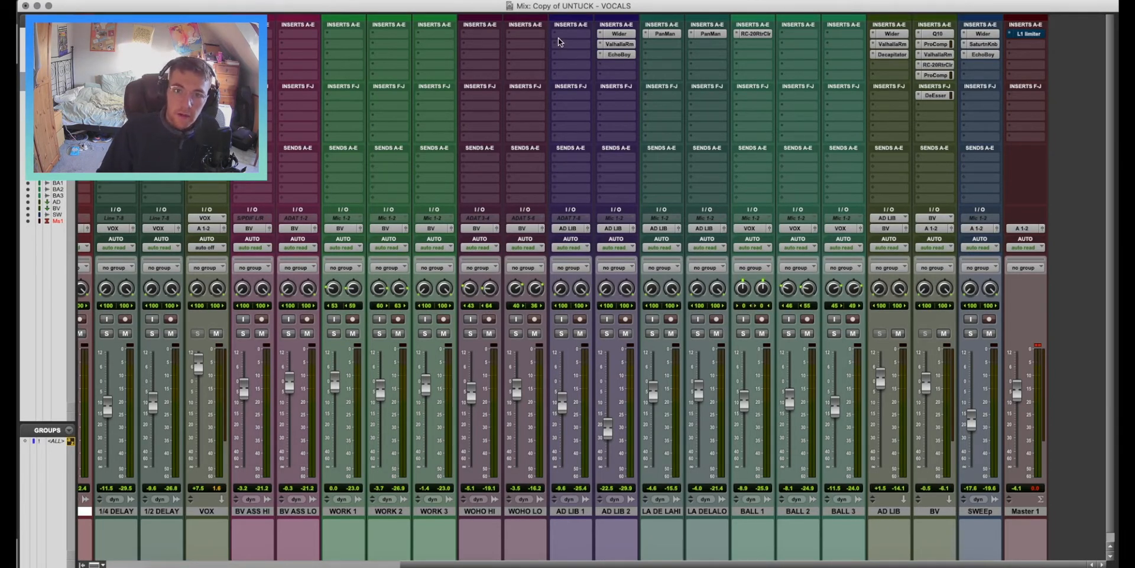
pyautogui.press('super+equal')
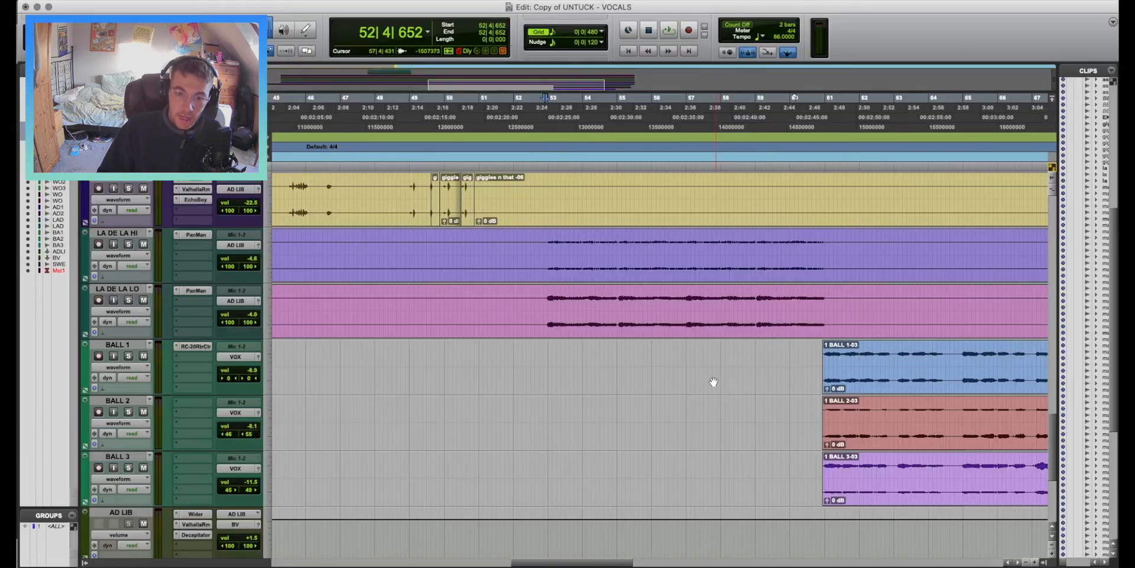
pyautogui.click(545, 247)
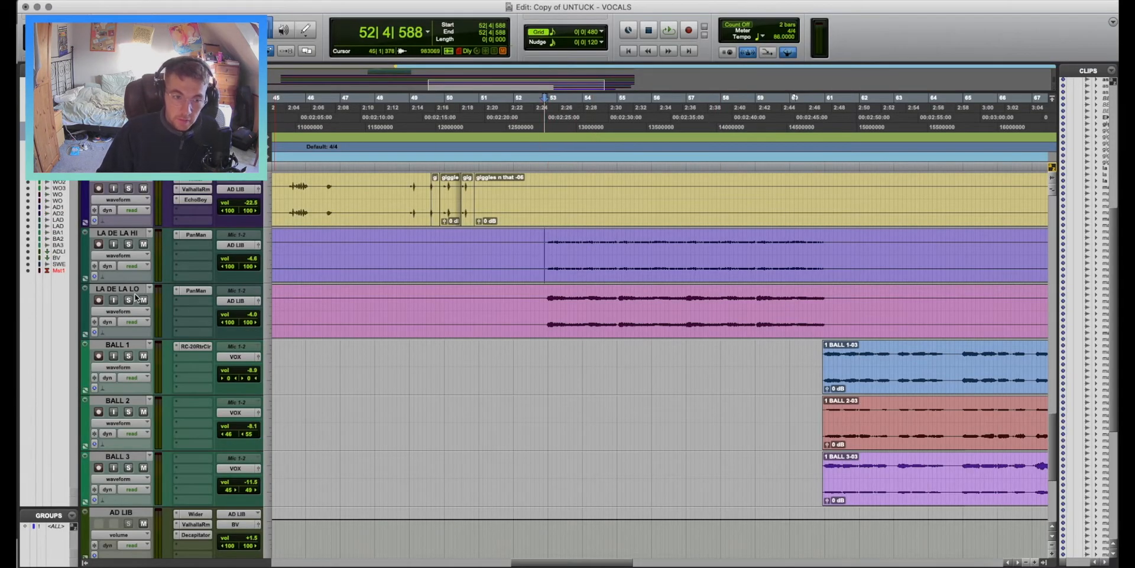
pyautogui.press('space')
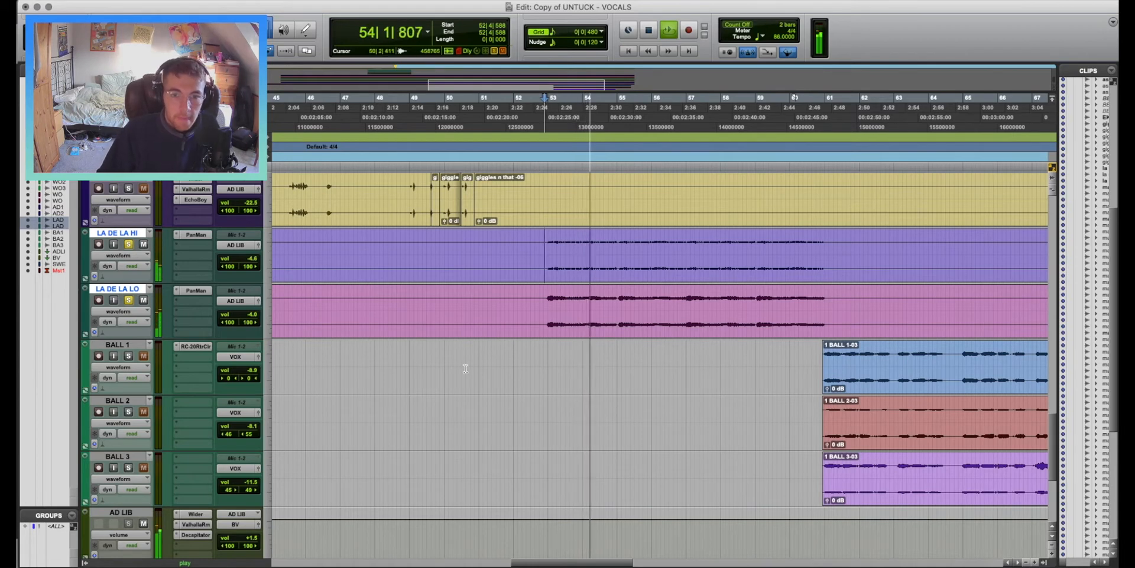
# Examine the main, delay and backing vocal tracks around bars 53 to 58 while the soloed LA DE LA parts play, then stop.
pyautogui.scroll(3, 603, 371)
pyautogui.scroll(10, 605, 370)
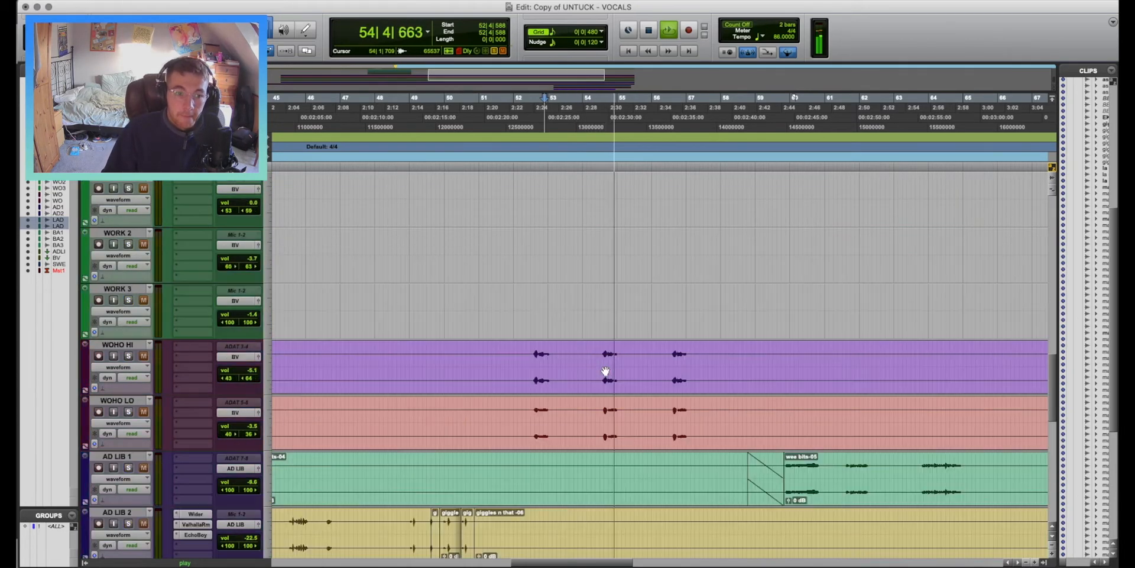
pyautogui.scroll(2, 605, 371)
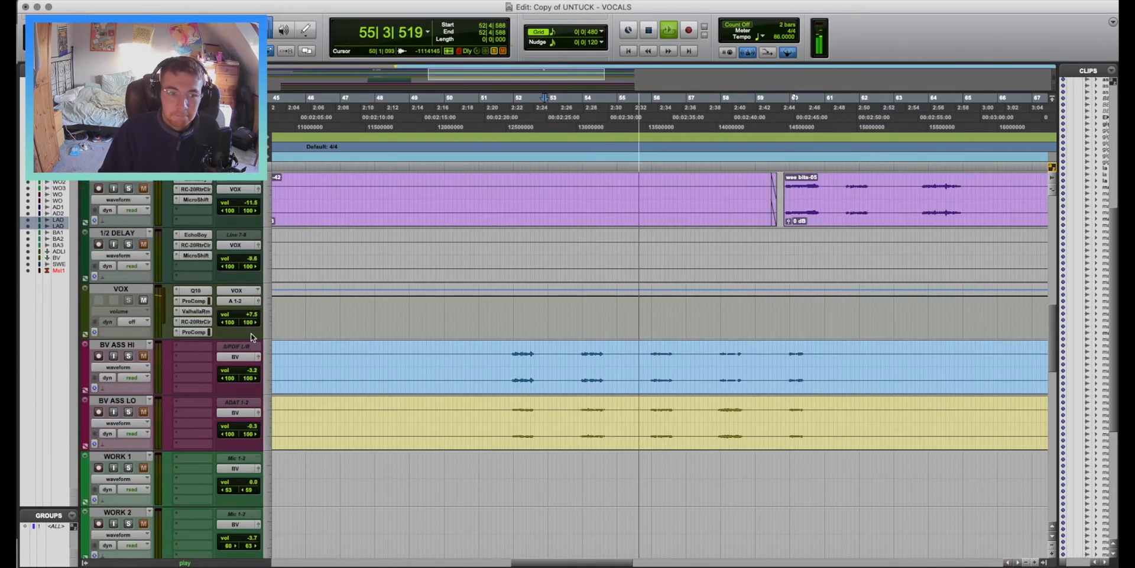
pyautogui.scroll(3, 252, 338)
pyautogui.scroll(2, 251, 337)
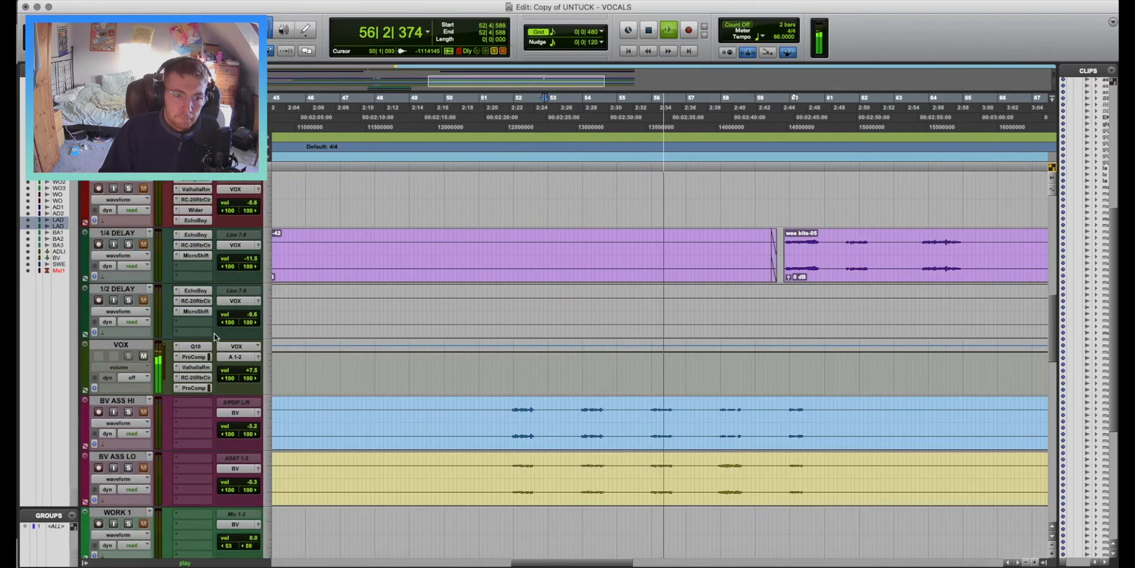
pyautogui.scroll(2, 211, 417)
pyautogui.scroll(2, 210, 417)
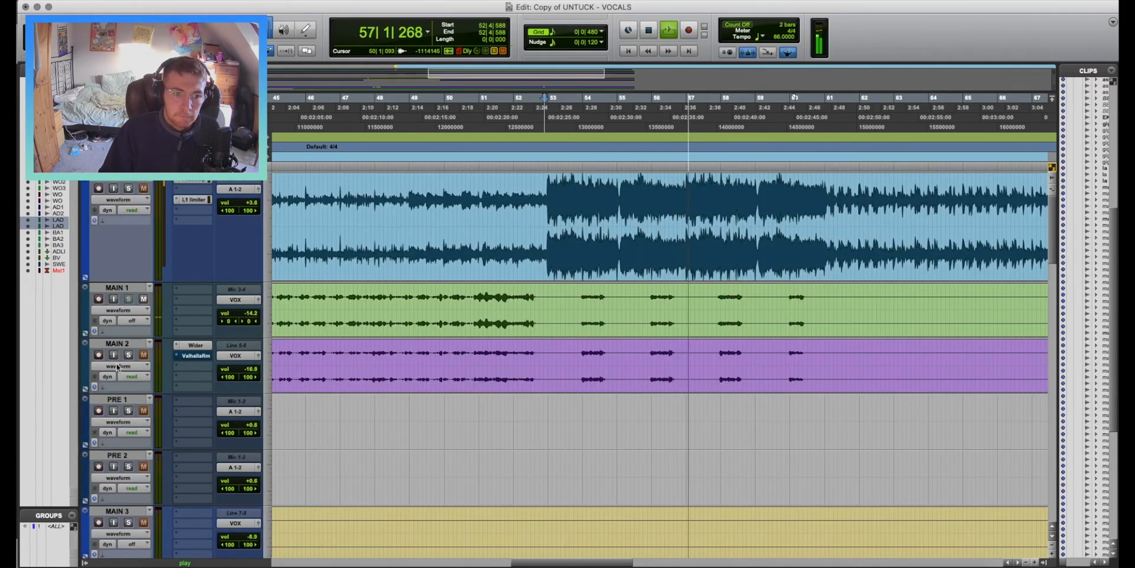
pyautogui.scroll(-10, 309, 329)
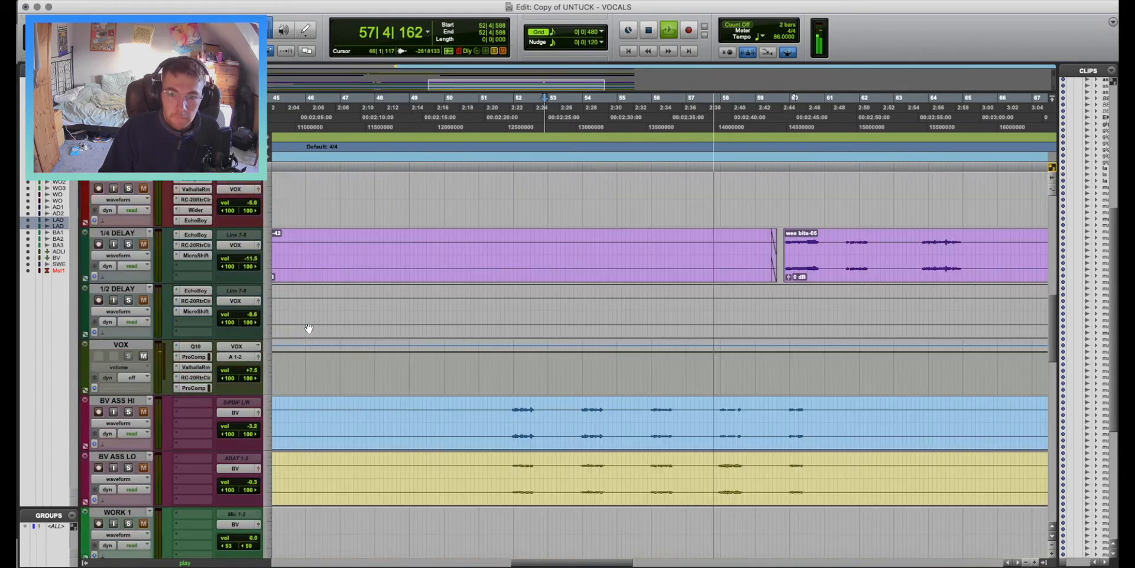
pyautogui.scroll(-2, 419, 331)
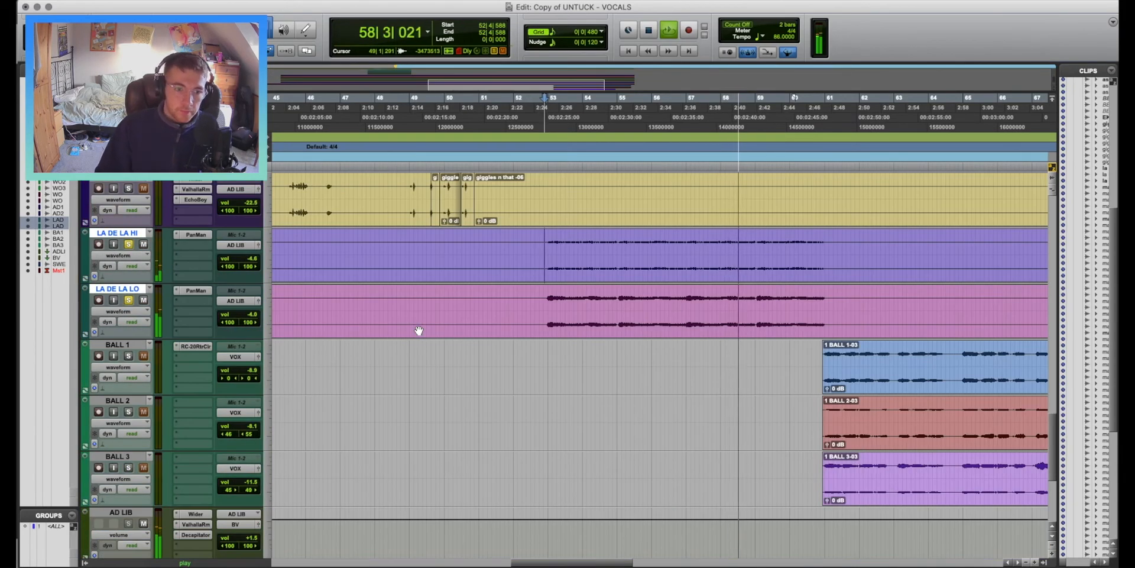
pyautogui.click(546, 298)
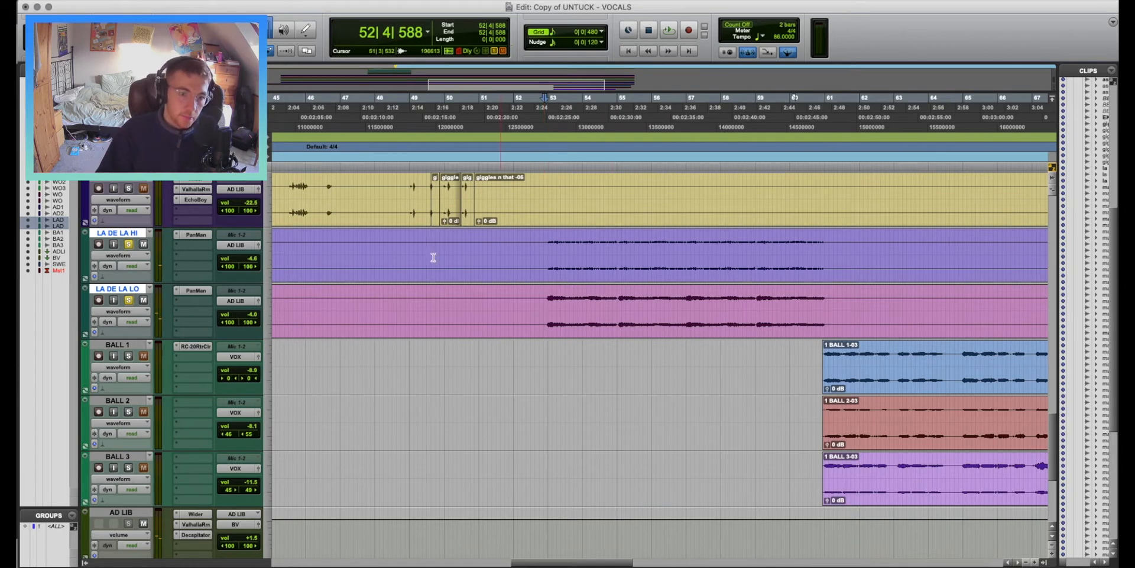
# Open PanMan on LA DE LA LO and examine its panning mode options, leaving Rhythm Step selected.
pyautogui.click(191, 291)
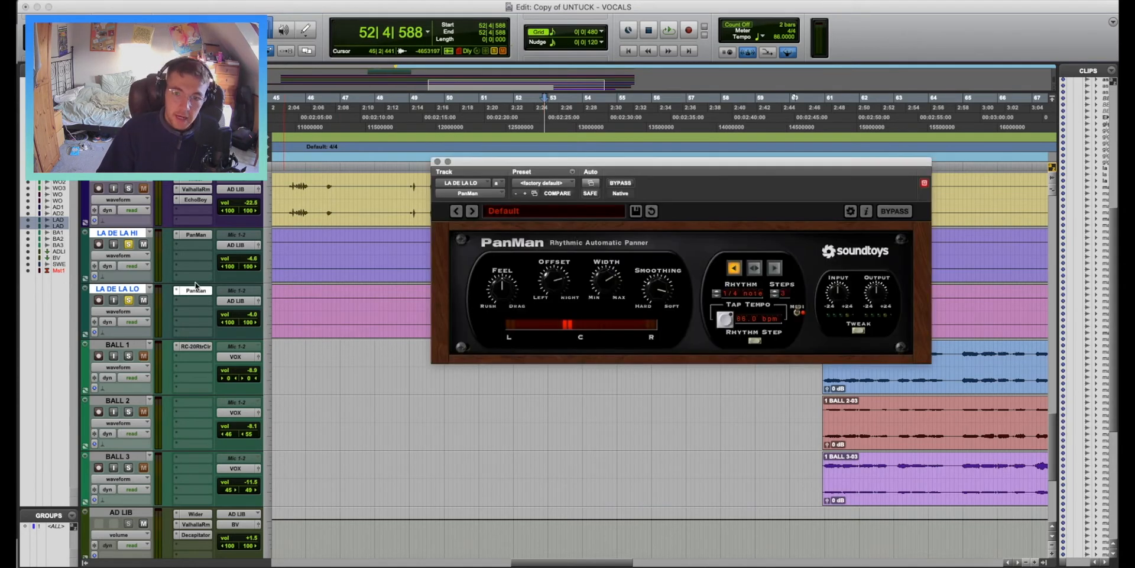
pyautogui.moveTo(754, 163); pyautogui.dragTo(743, 168)
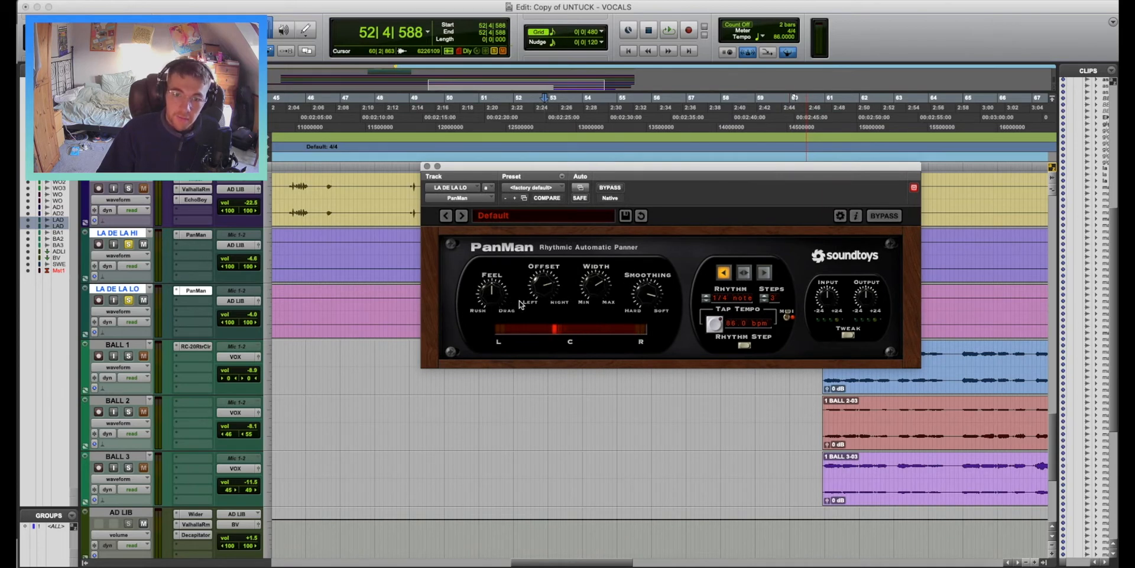
pyautogui.click(745, 345)
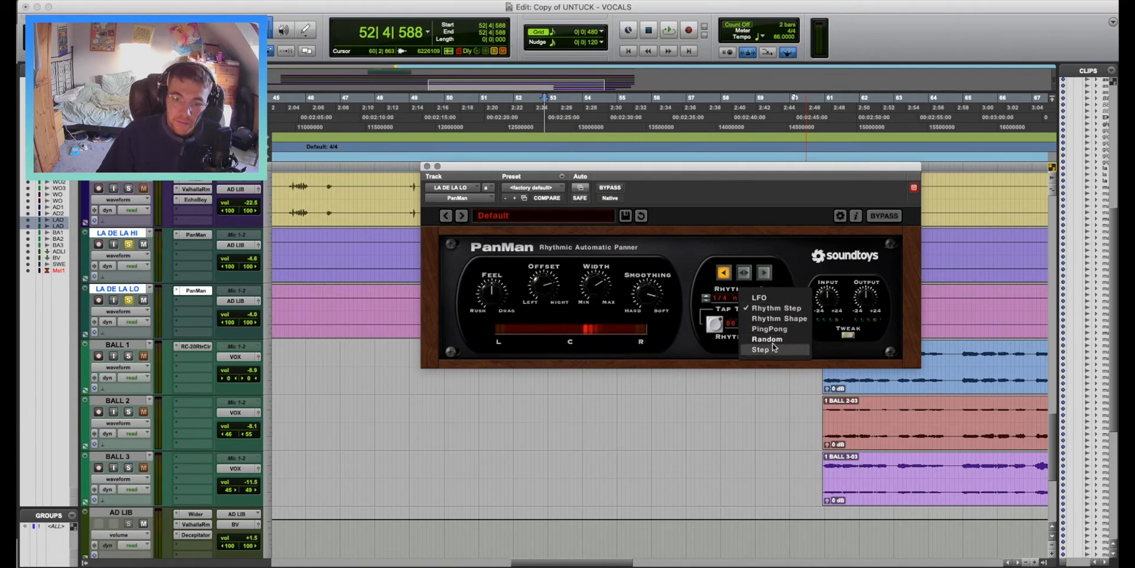
pyautogui.click(718, 349)
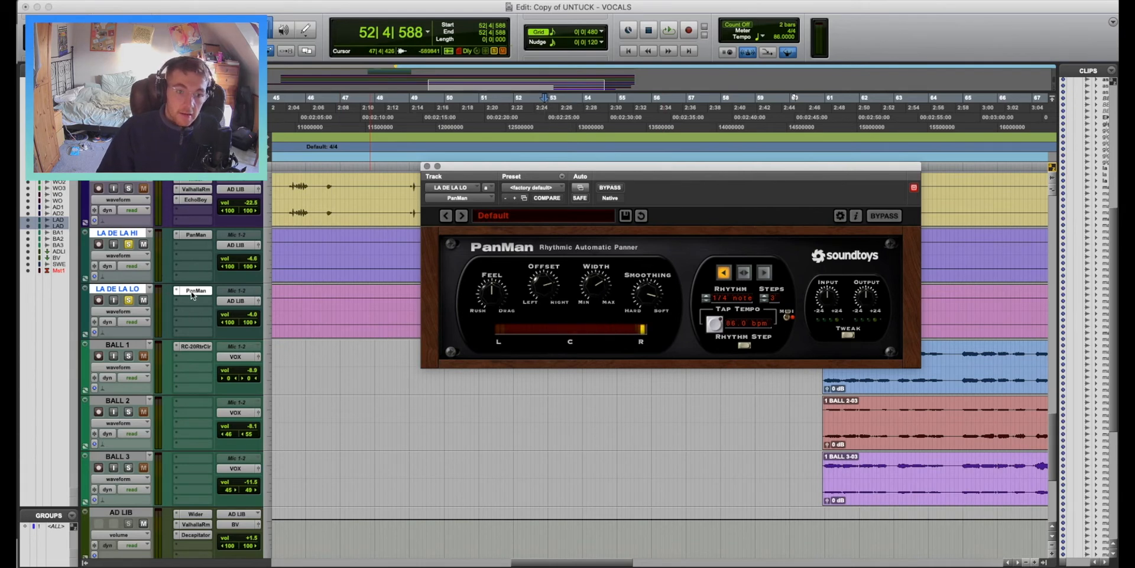
# Turn off solo on LA DE LA HI and adjust the Offset and Width controls of the LA DE LA LO PanMan.
pyautogui.click(129, 244)
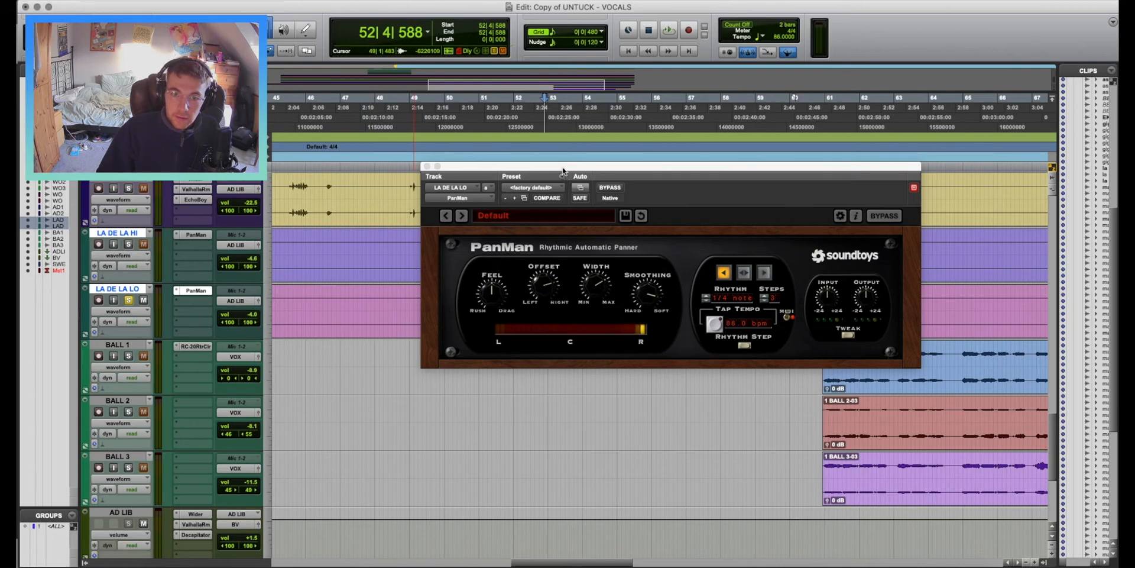
pyautogui.moveTo(576, 166); pyautogui.dragTo(540, 320)
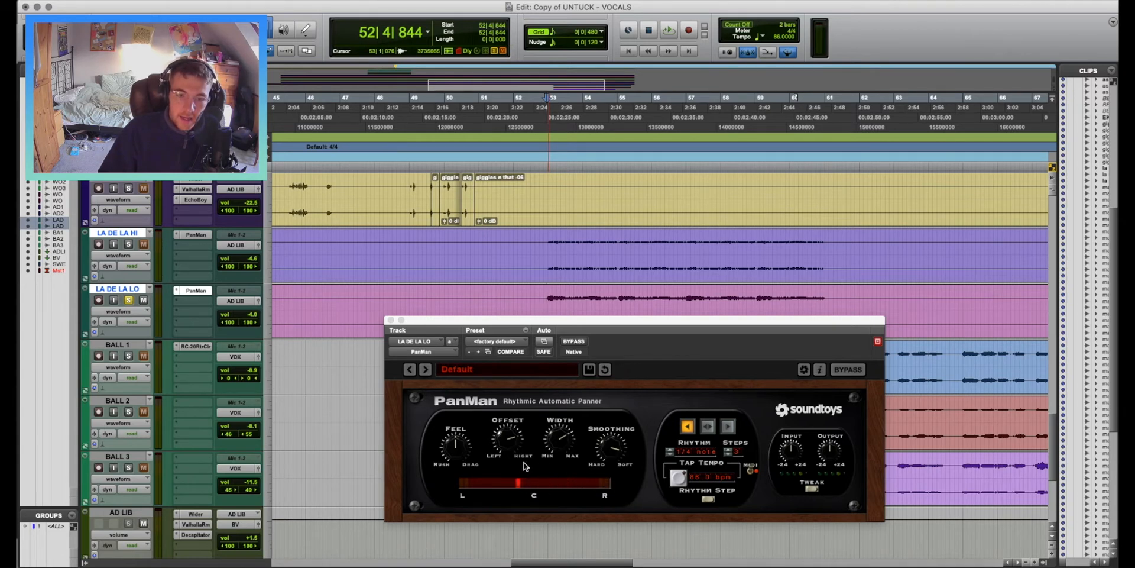
pyautogui.moveTo(524, 442); pyautogui.dragTo(507, 559)
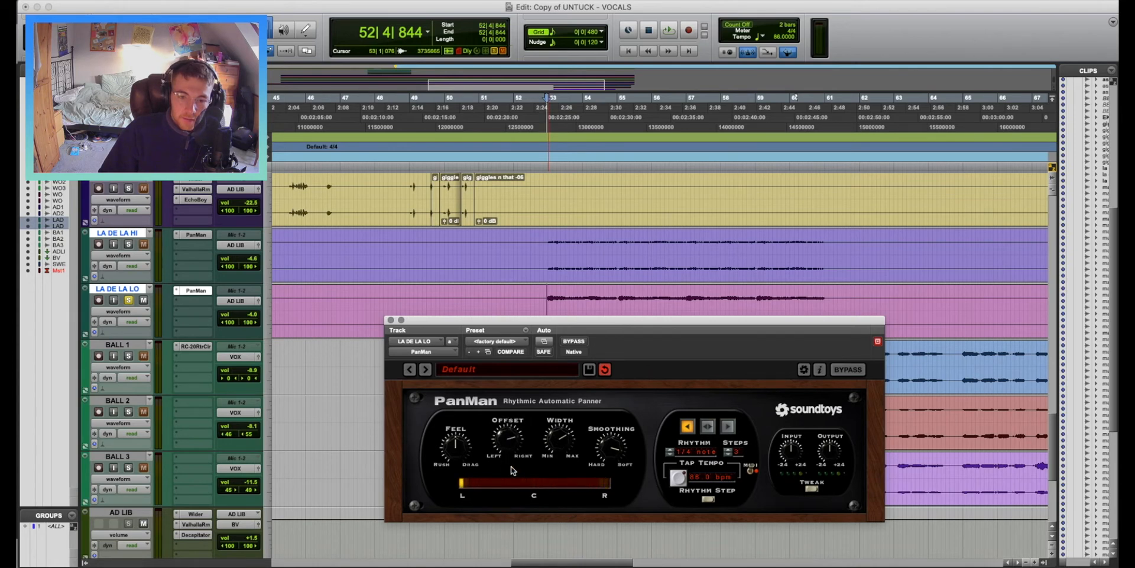
pyautogui.moveTo(511, 466); pyautogui.dragTo(505, 481)
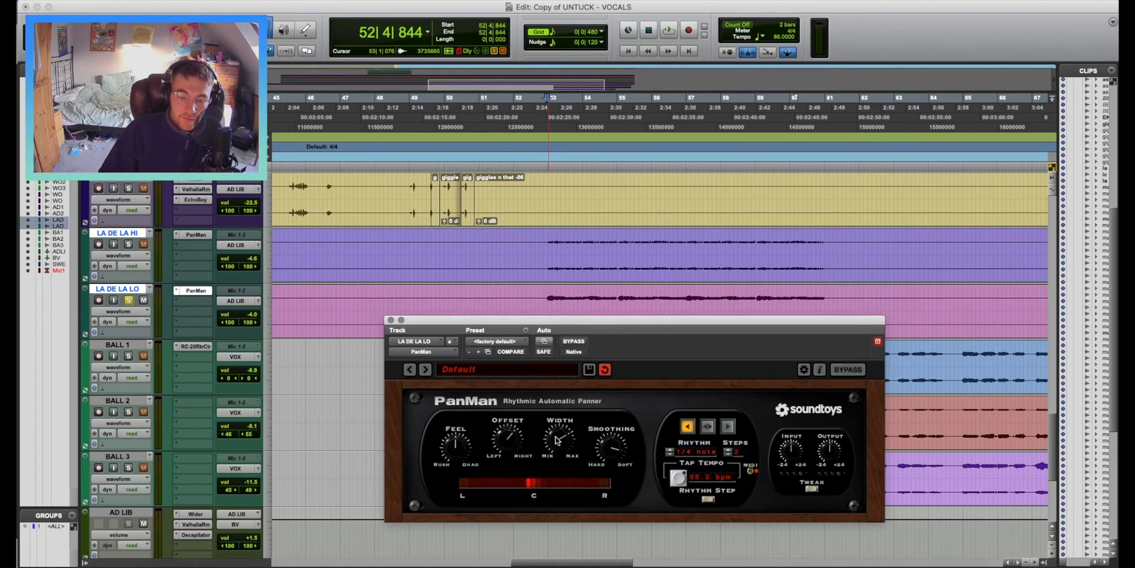
pyautogui.moveTo(558, 441); pyautogui.dragTo(623, 401)
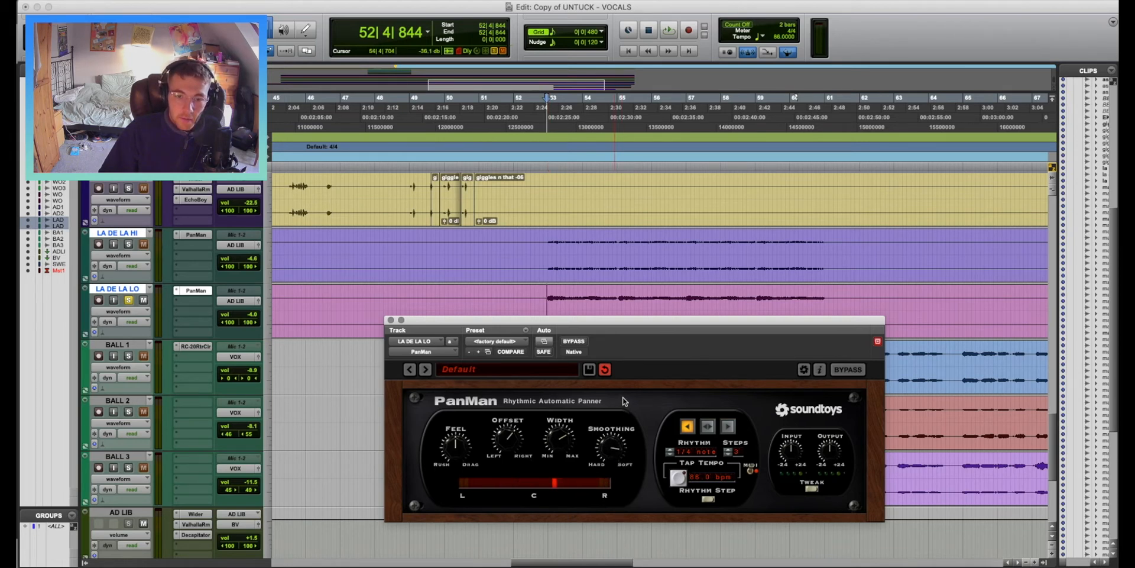
# Play the soloed LA DE LA LO part with different PanMan smoothing amounts, then stop and close the plug-in.
pyautogui.moveTo(605, 328); pyautogui.dragTo(580, 272)
pyautogui.press('space')
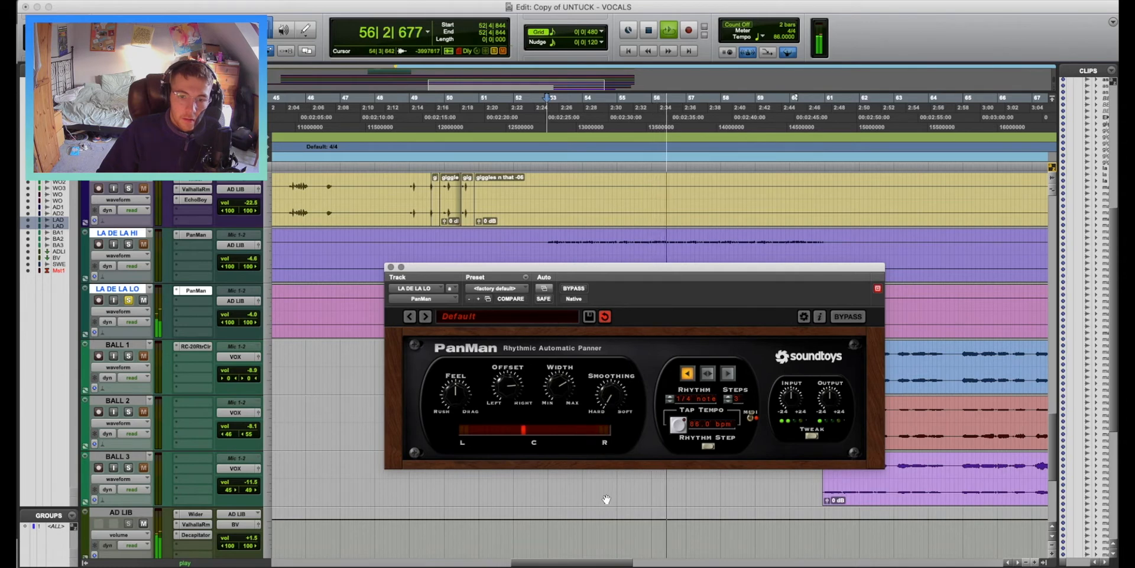
pyautogui.press('space')
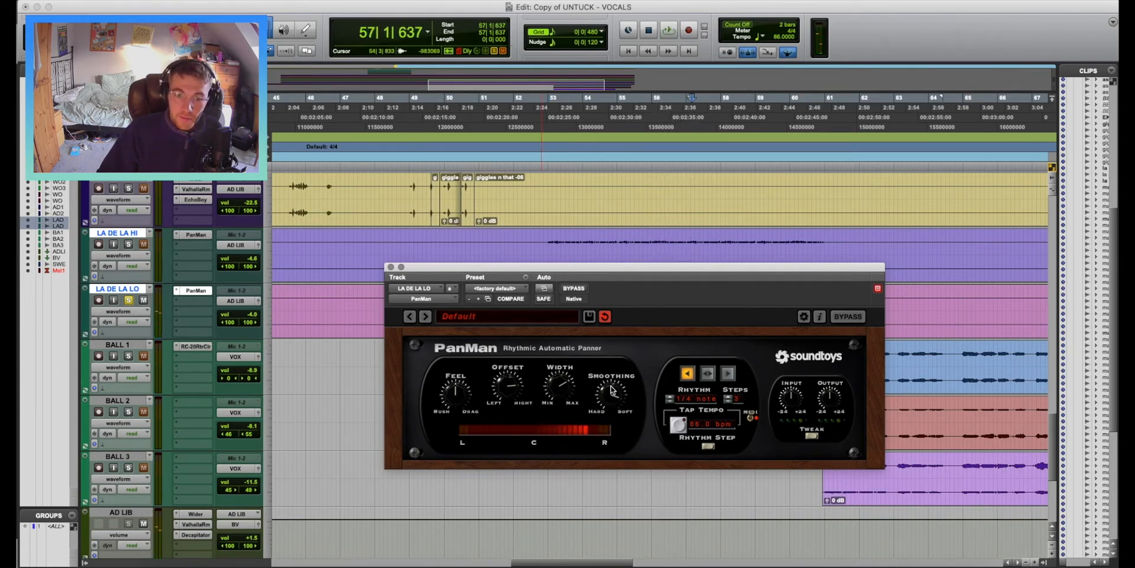
pyautogui.press('space')
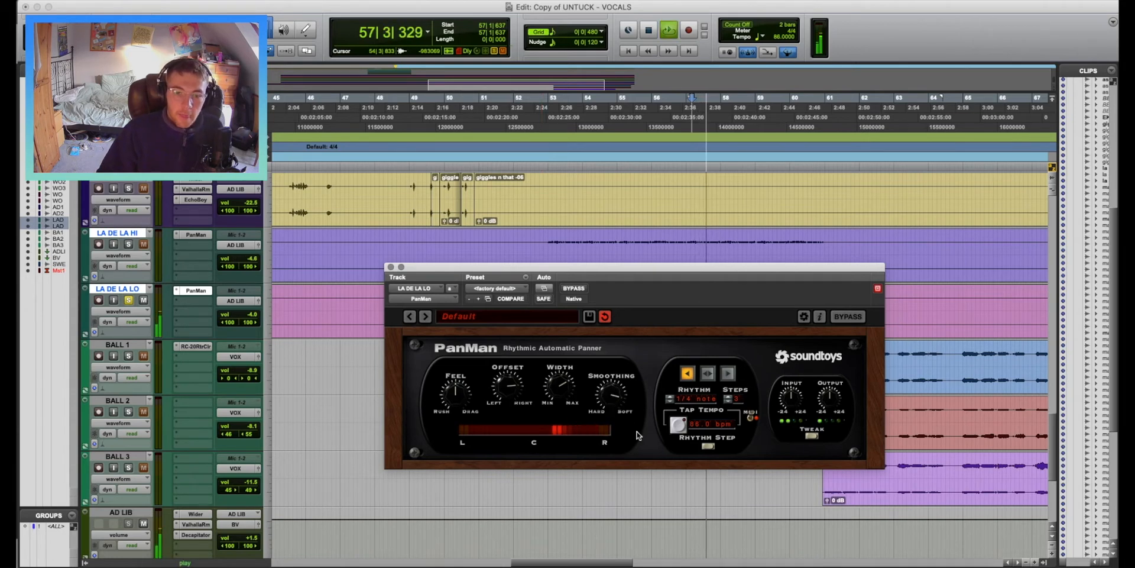
pyautogui.press('space')
pyautogui.click(390, 267)
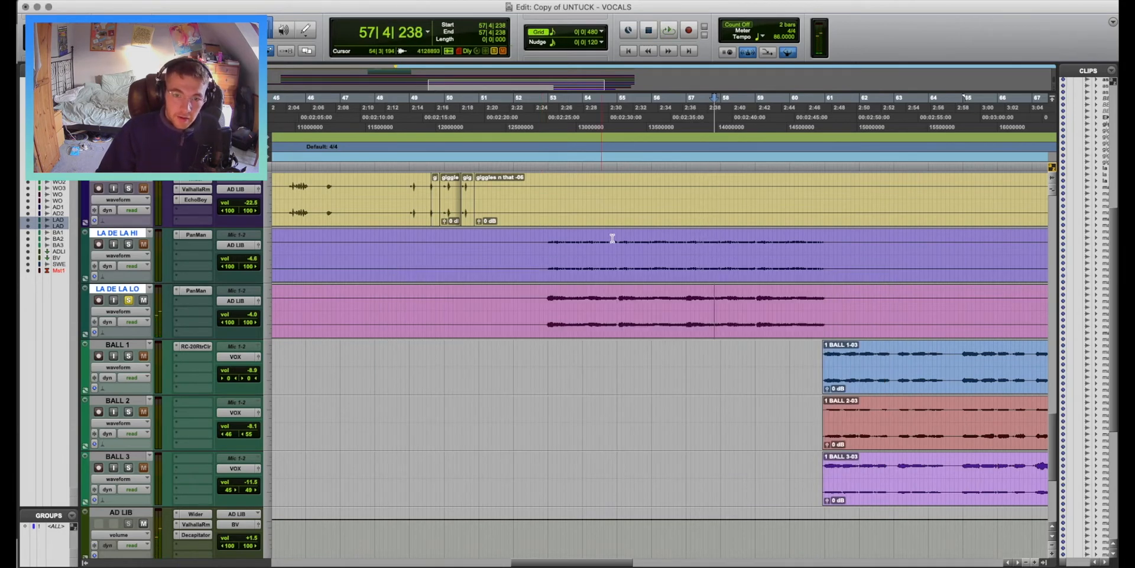
# Set the playback position just before bar 53 and open PanMan on LA DE LA HI, clear of the waveforms.
pyautogui.click(546, 243)
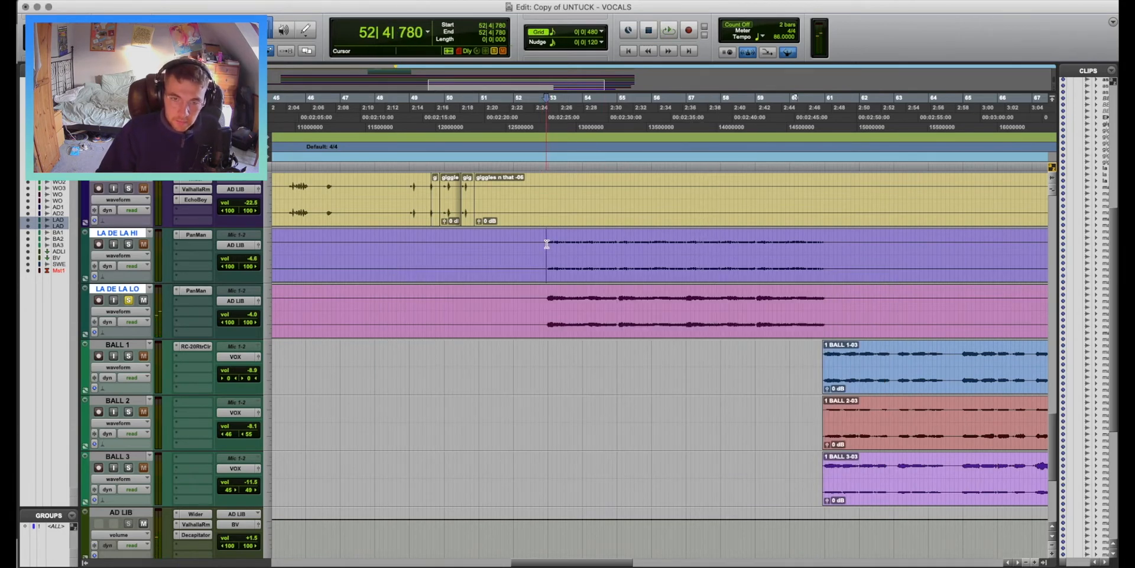
pyautogui.click(196, 235)
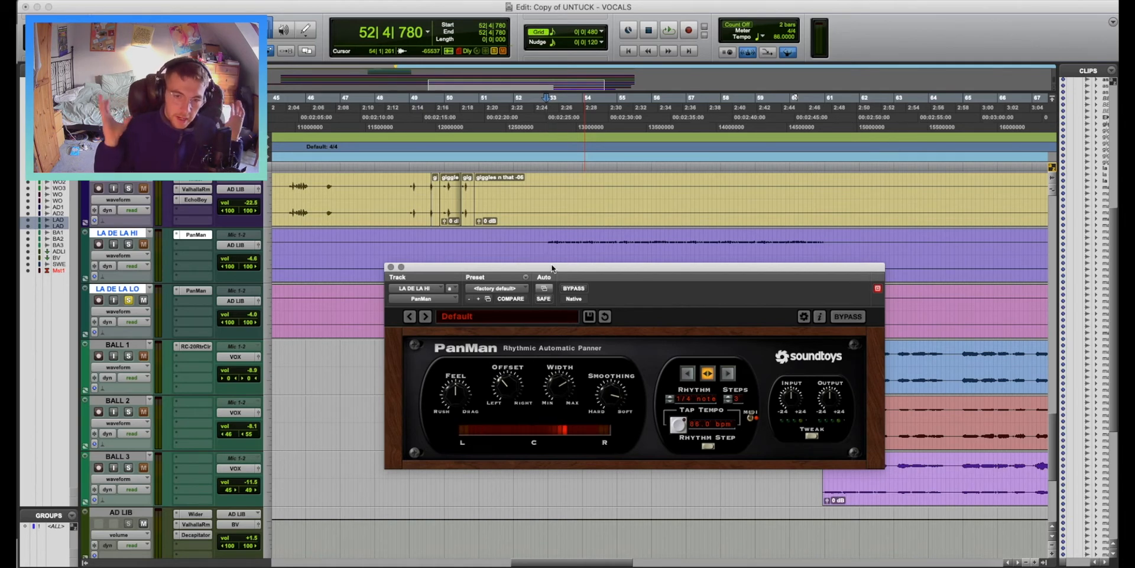
pyautogui.moveTo(552, 268); pyautogui.dragTo(592, 196)
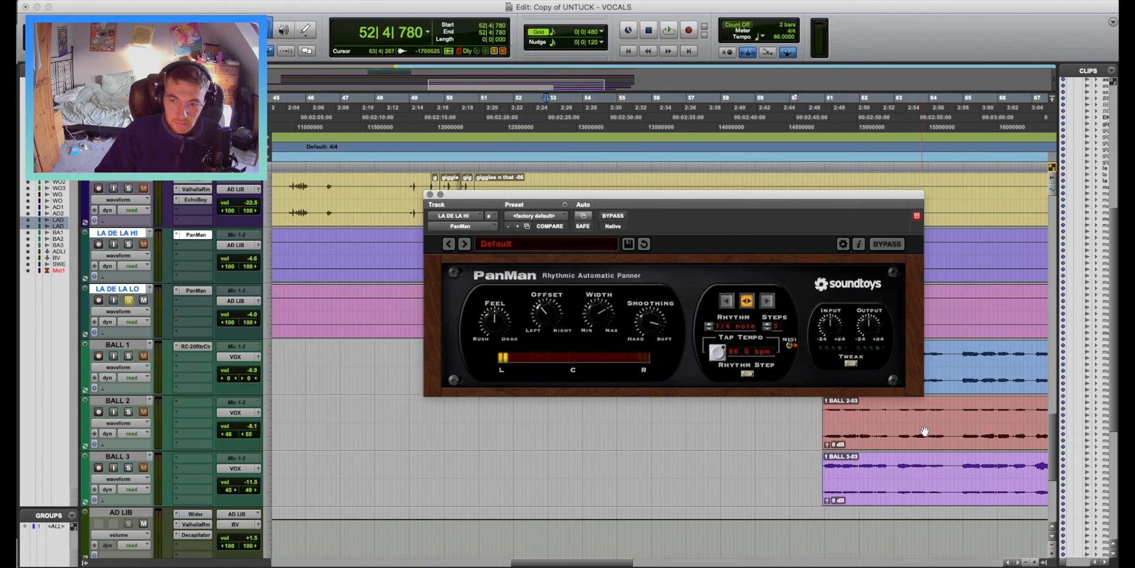
pyautogui.moveTo(920, 192); pyautogui.dragTo(915, 332)
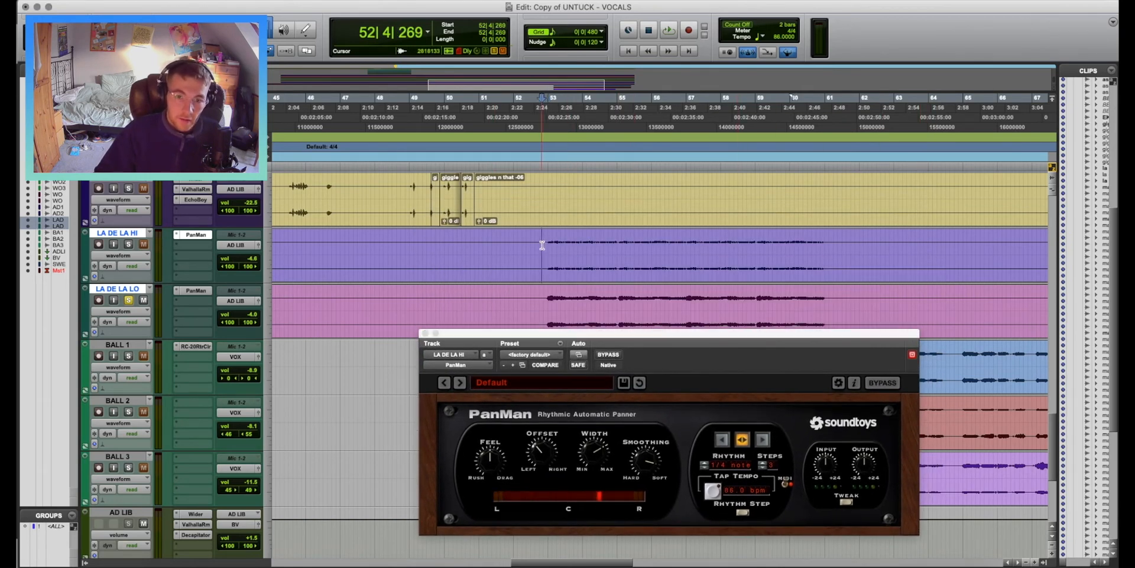
# Play LA DE LA HI soloed from just before bar 53, then add LA DE LA LO to the solo.
pyautogui.click(129, 245)
pyautogui.press('space')
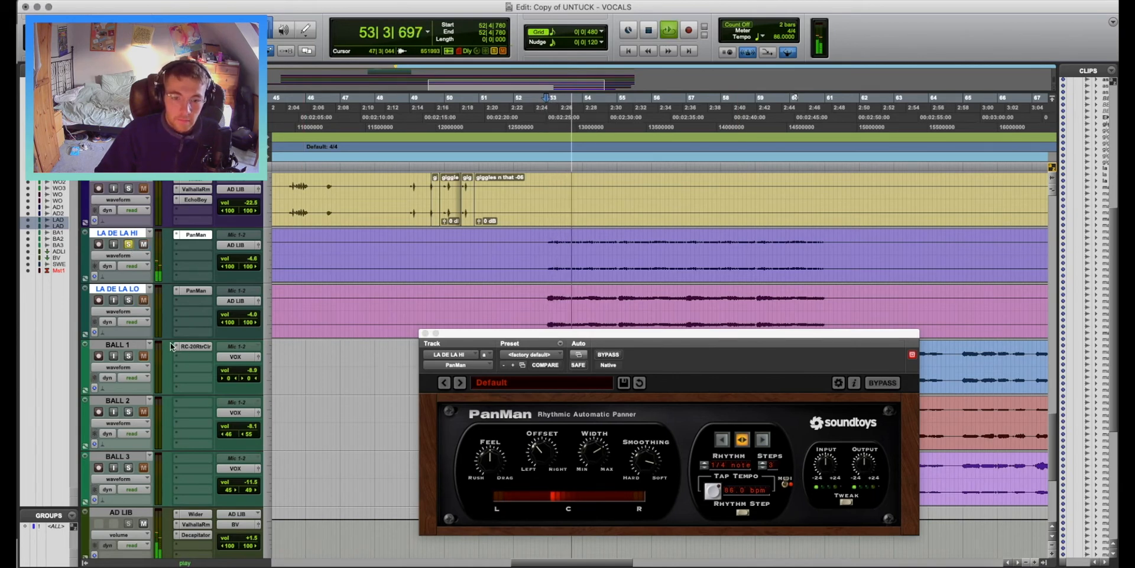
pyautogui.click(128, 300)
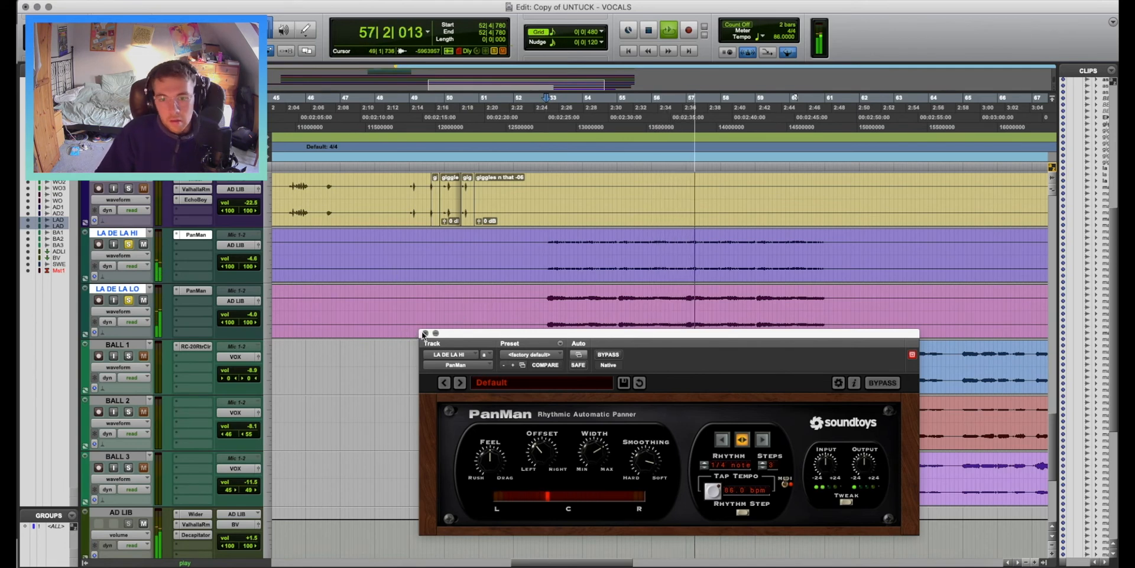
# Close PanMan and turn off solo on both LA DE LA tracks to hear them in the full mix.
pyautogui.click(425, 334)
pyautogui.click(129, 301)
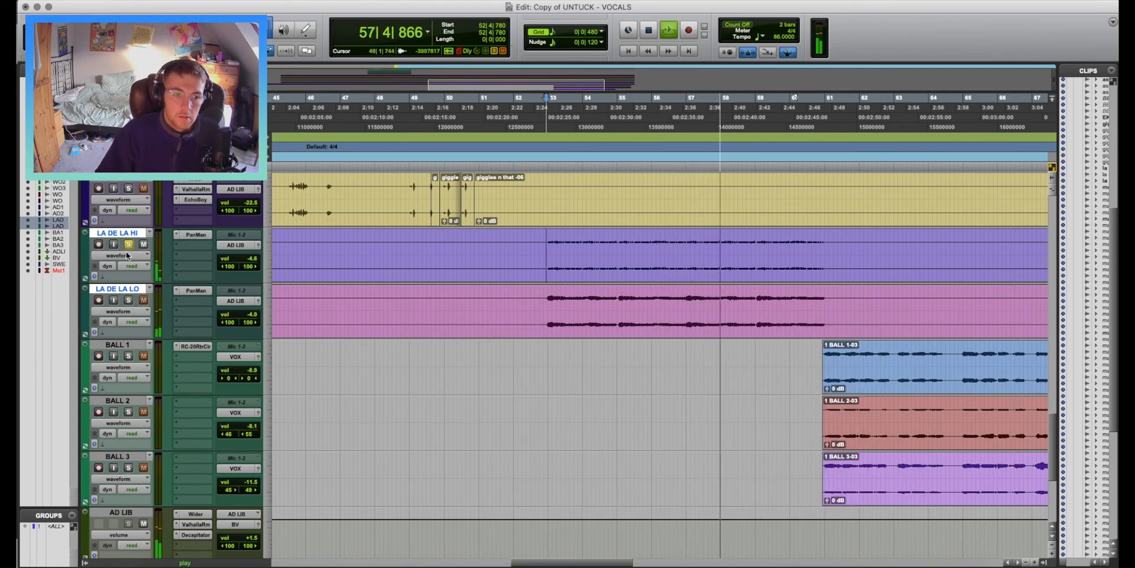
pyautogui.click(129, 245)
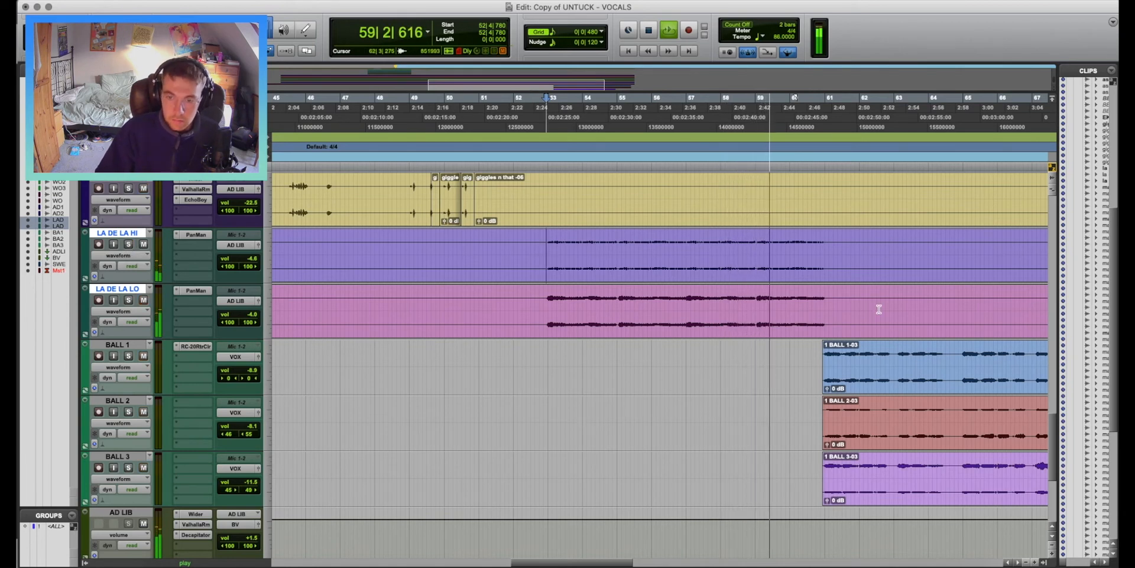
pyautogui.hscroll(2, 730, 472)
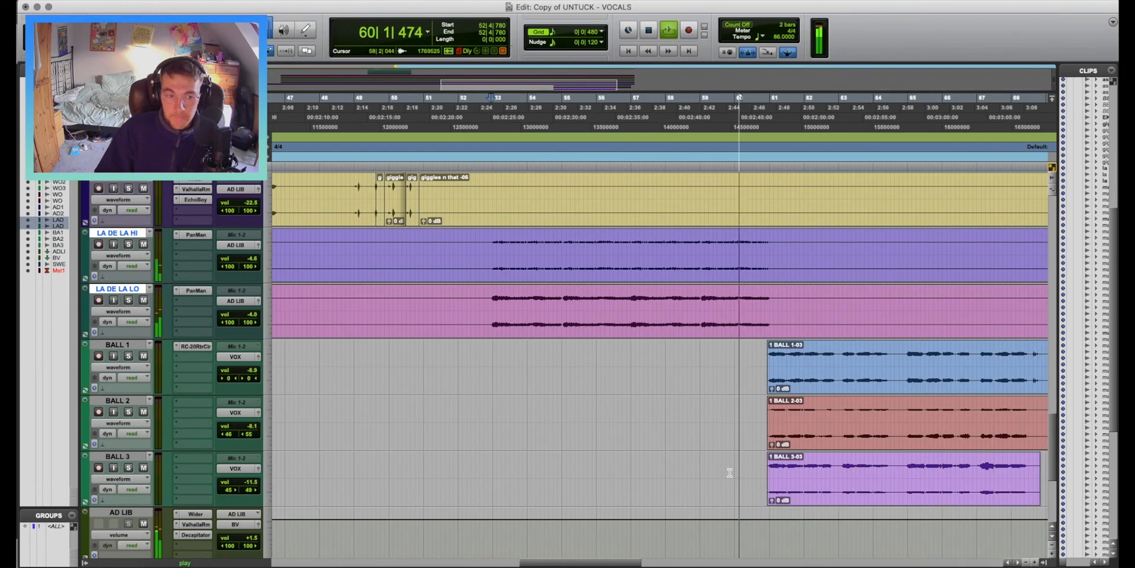
pyautogui.hscroll(4, 572, 459)
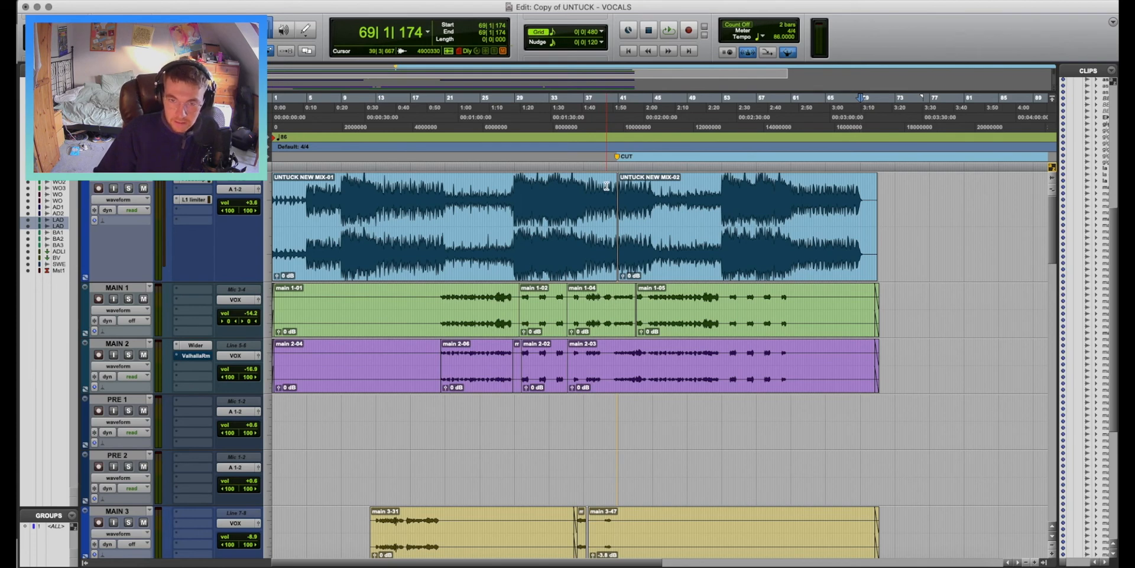
# Set the playback position around bar 39 and view the Wider plug-in on AD LIB 2 from the mixer.
pyautogui.click(606, 186)
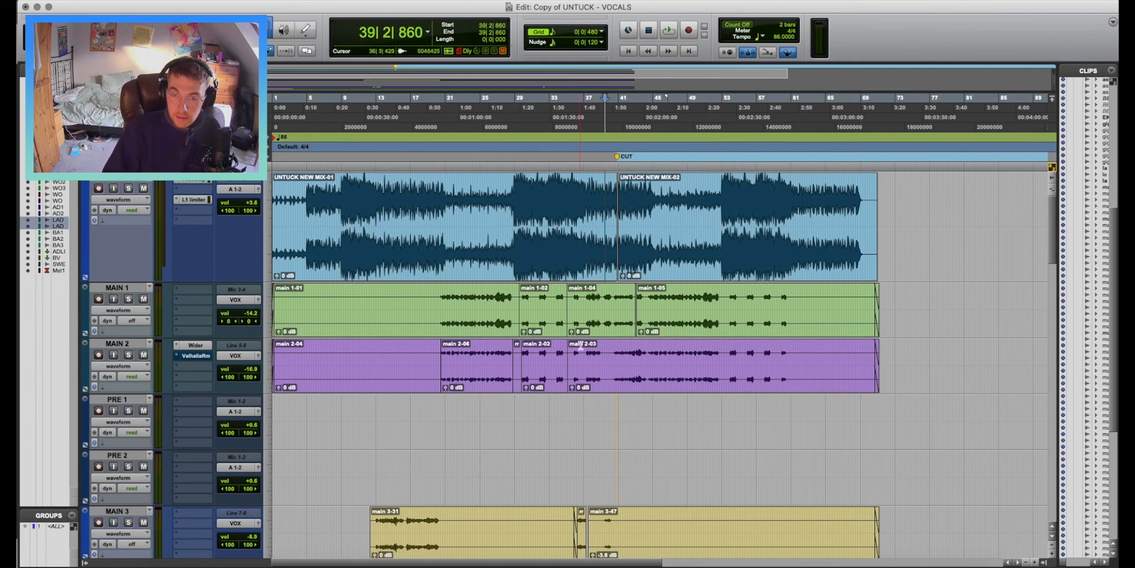
pyautogui.press('super+equal')
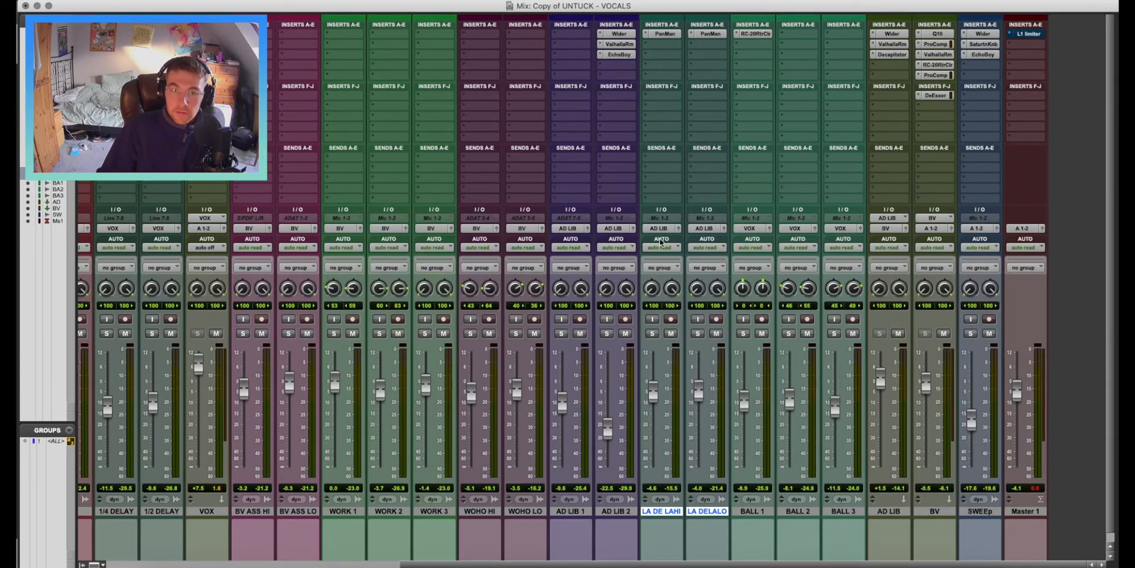
pyautogui.click(619, 33)
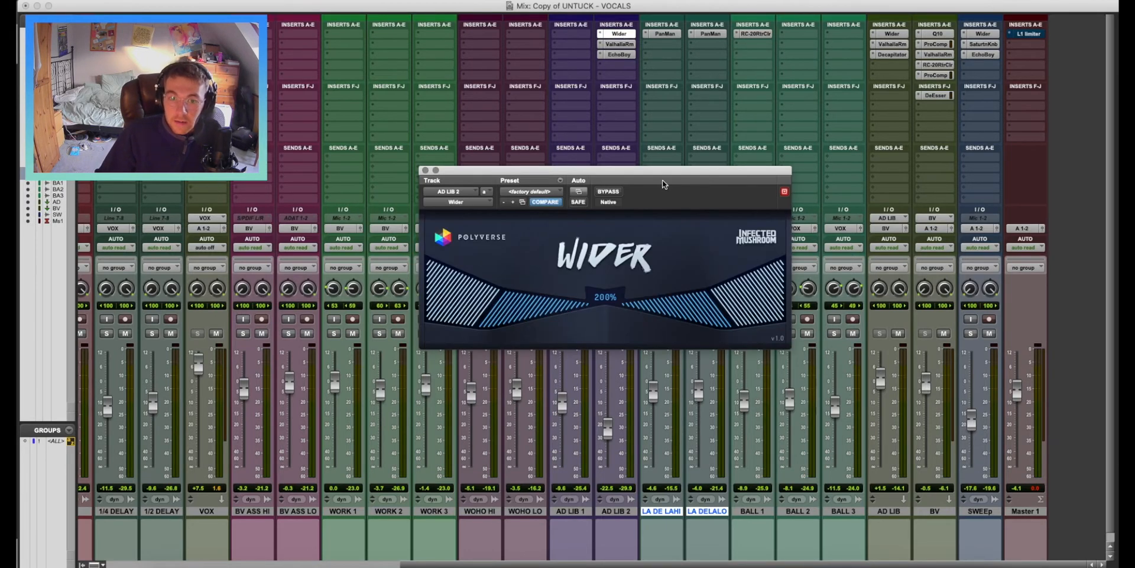
pyautogui.click(426, 170)
pyautogui.press('super+equal')
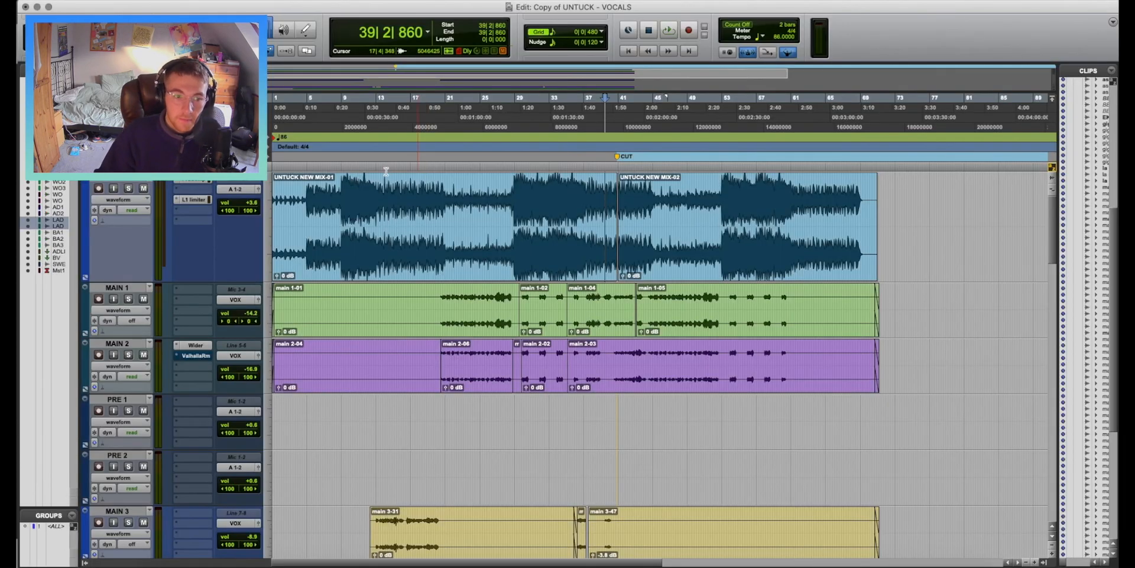
# Solo AD LIB 2 and play its giggle clips from bar 45 with Wider bypassed and with it active.
pyautogui.scroll(-15, 394, 266)
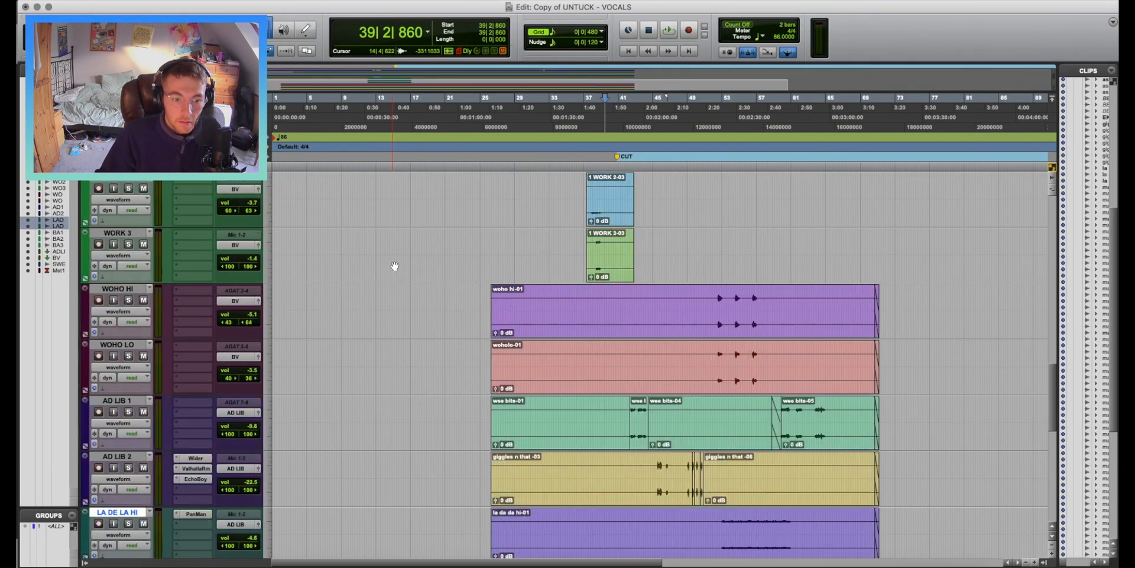
pyautogui.press('space')
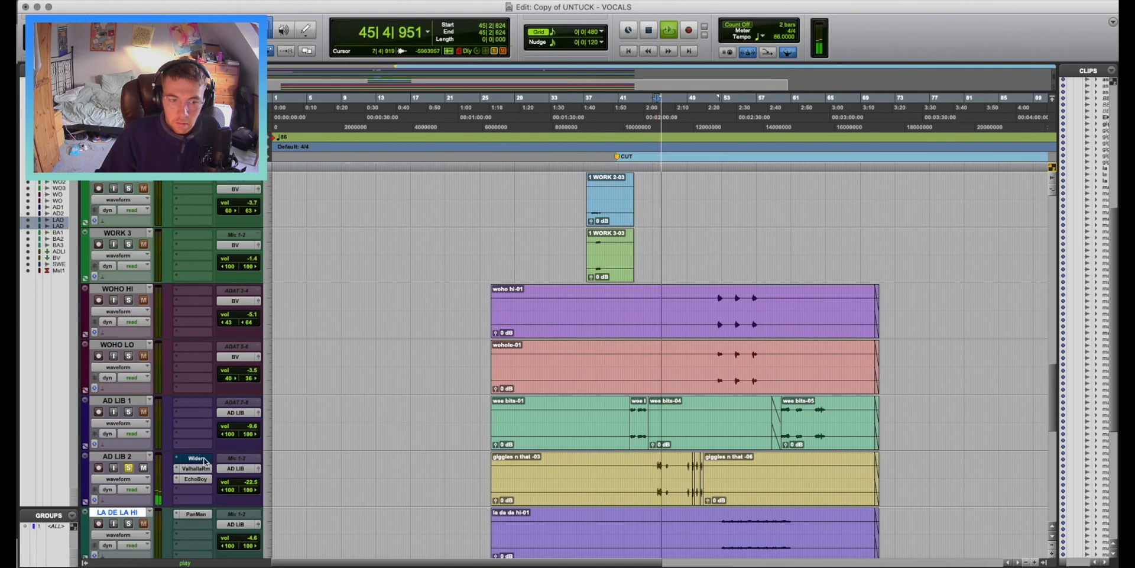
pyautogui.press('space')
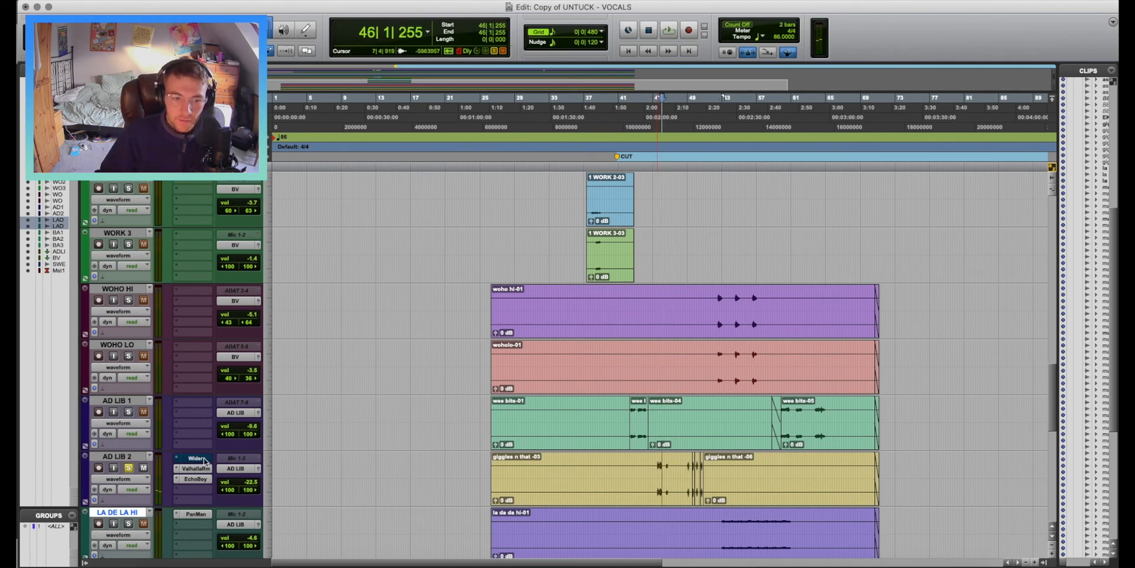
pyautogui.keyDown('super'); pyautogui.click(201, 459); pyautogui.keyUp('super')
pyautogui.press('space')
pyautogui.press('space')
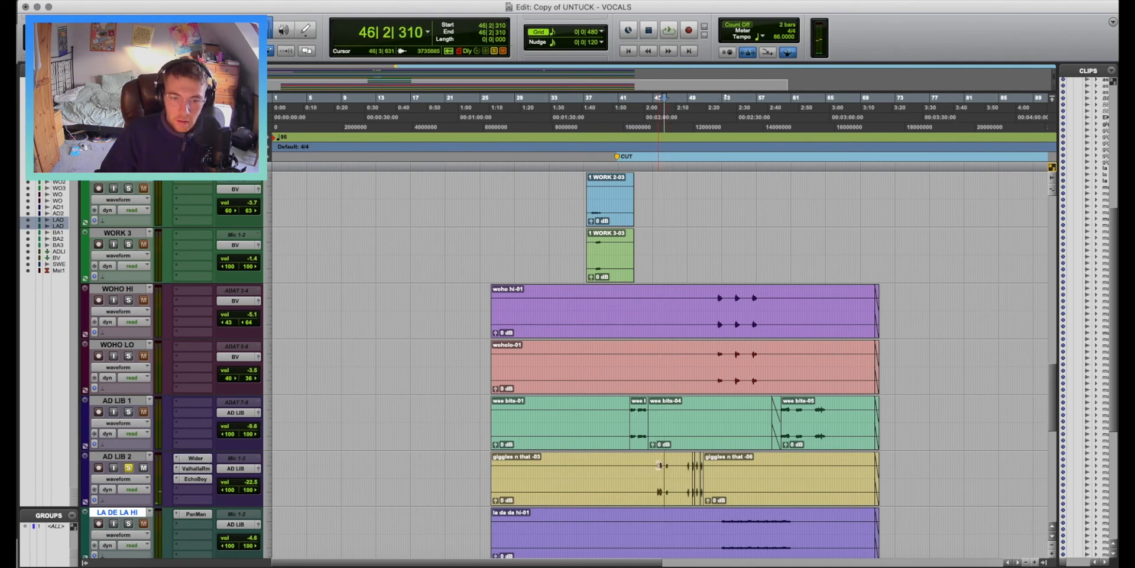
pyautogui.press('space')
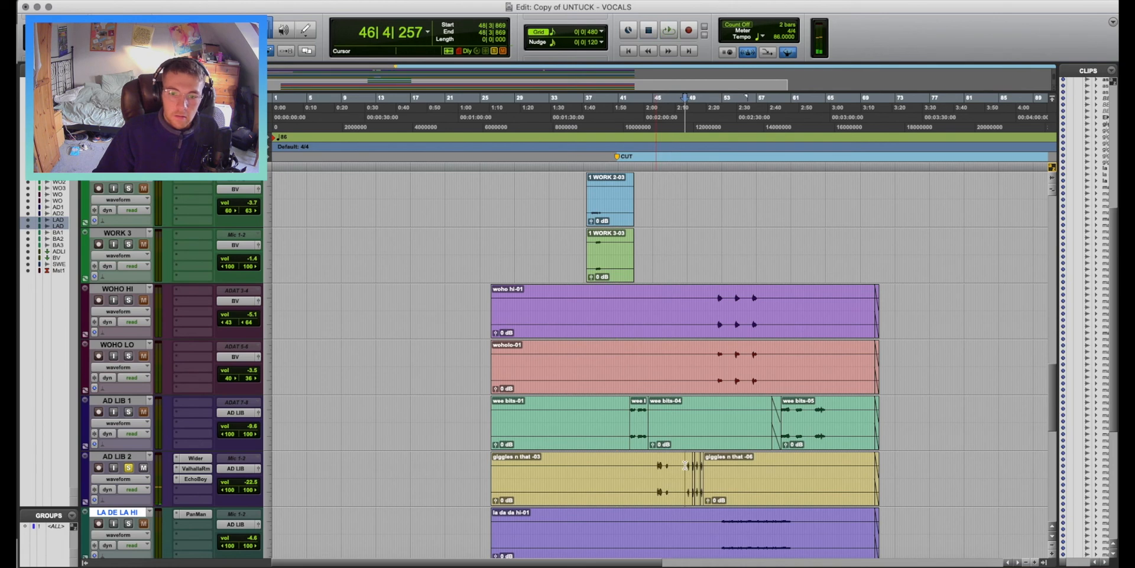
pyautogui.press('space')
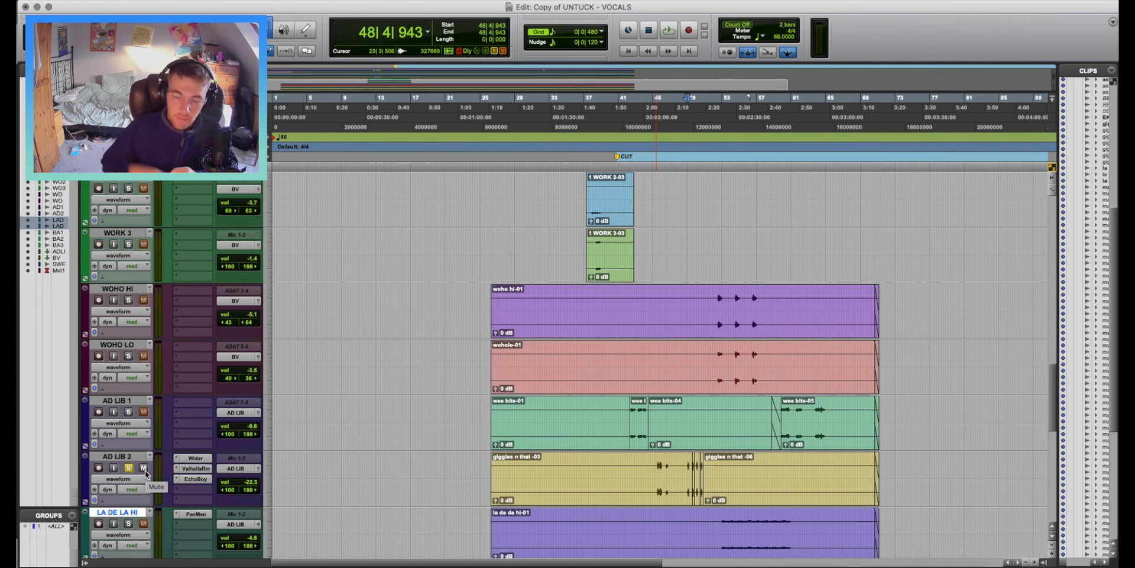
# Play from just before the first giggles at bar 45 with AD LIB 2 unsoloed, then stop.
pyautogui.click(659, 465)
pyautogui.click(660, 465)
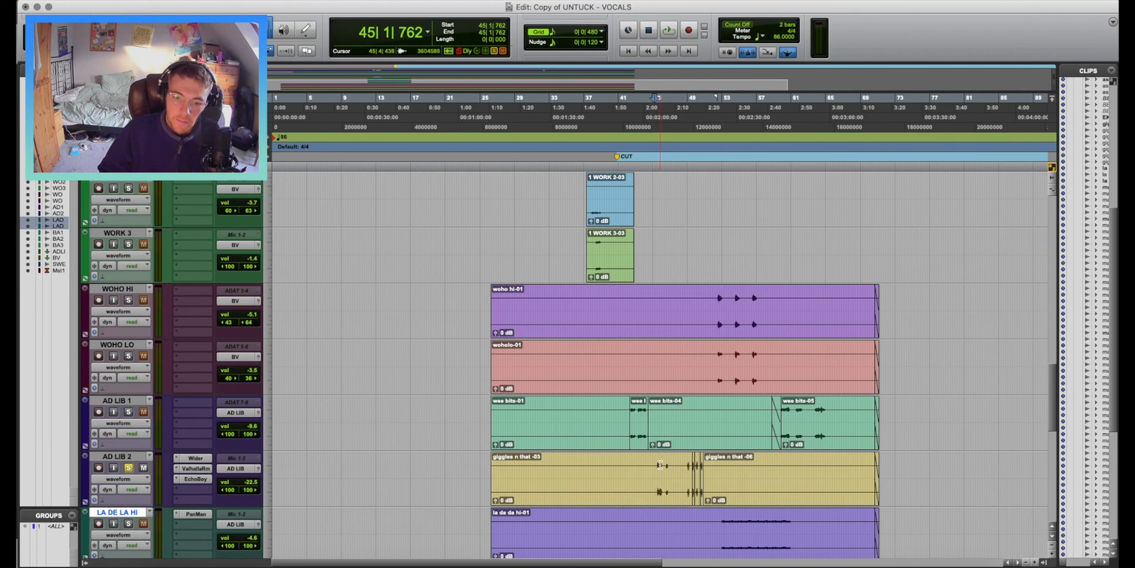
pyautogui.click(657, 465)
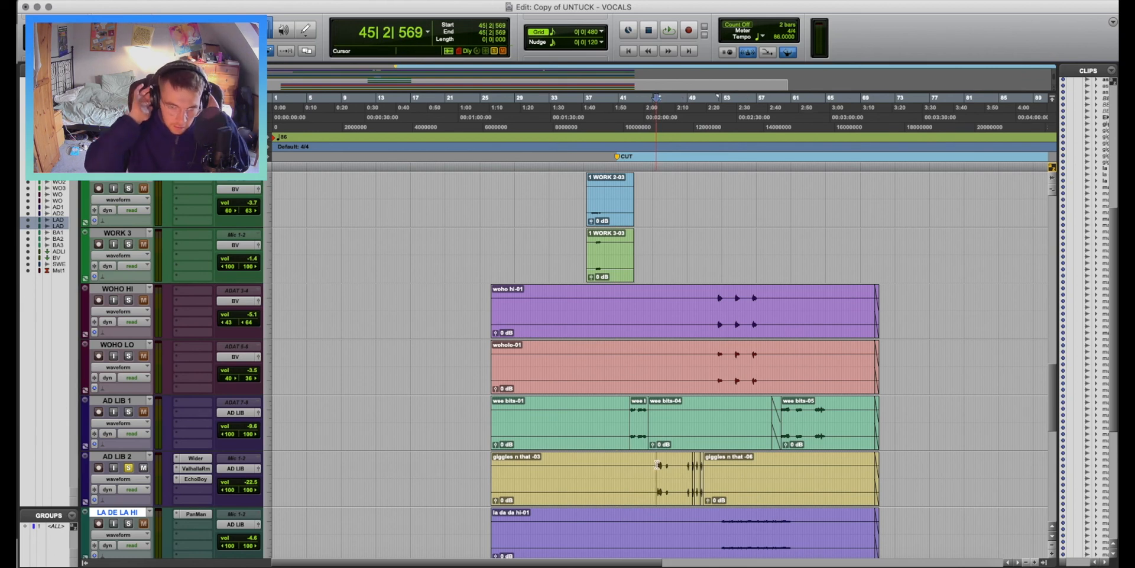
pyautogui.press('space')
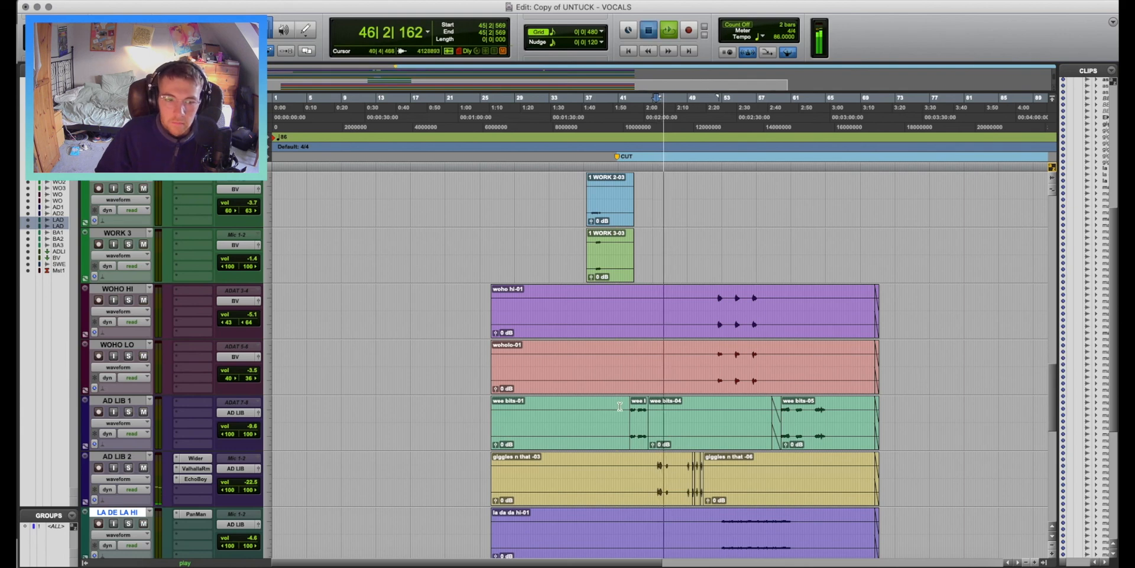
pyautogui.press('space')
# Open Decapitator on the AD LIB bus to examine its settings, then close it.
pyautogui.scroll(-10, 218, 442)
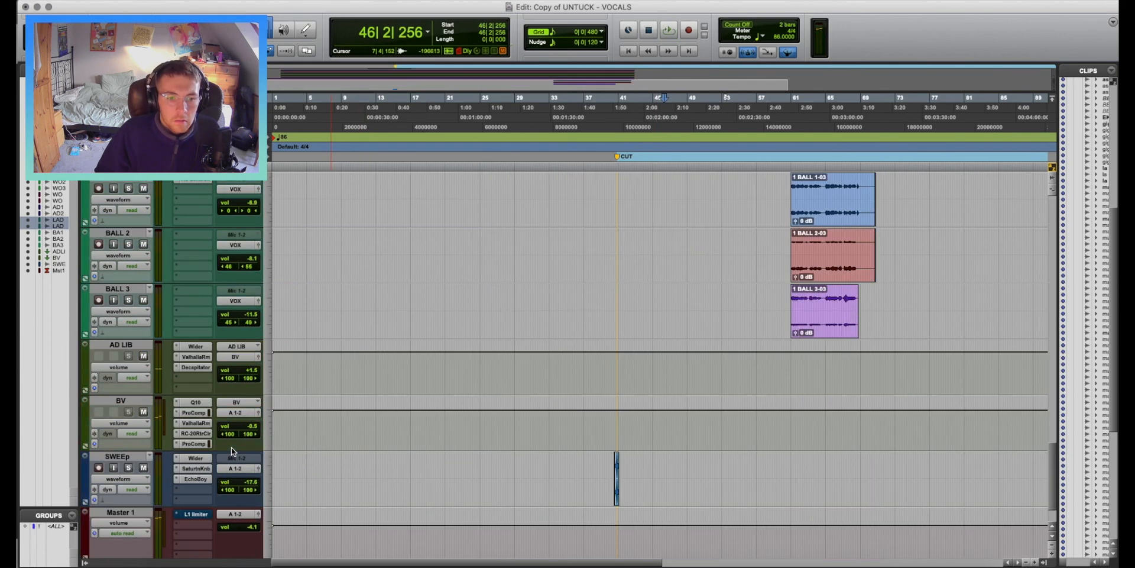
pyautogui.click(189, 367)
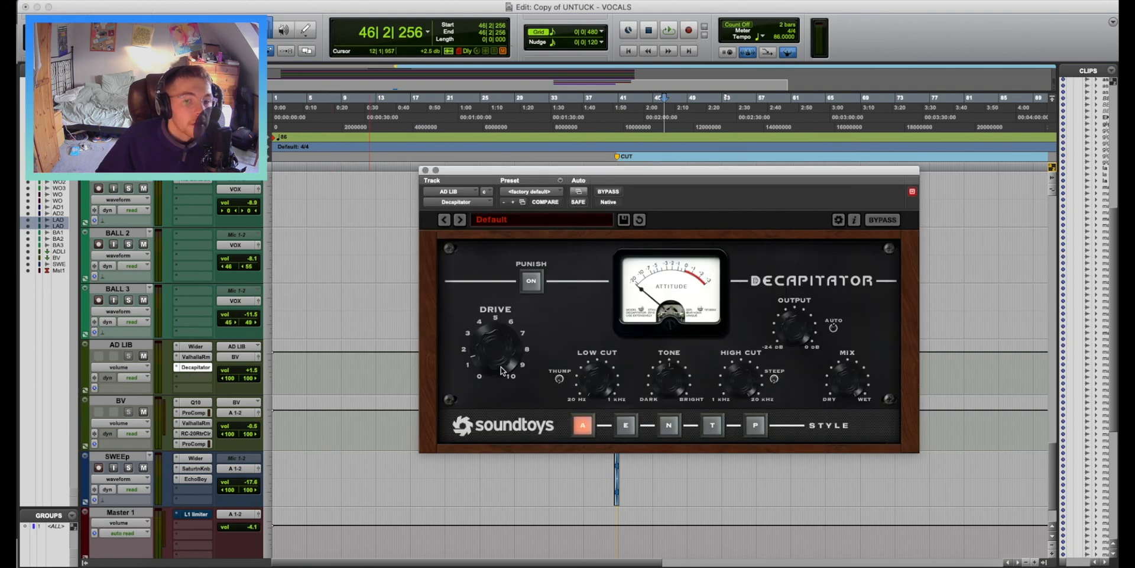
pyautogui.click(426, 170)
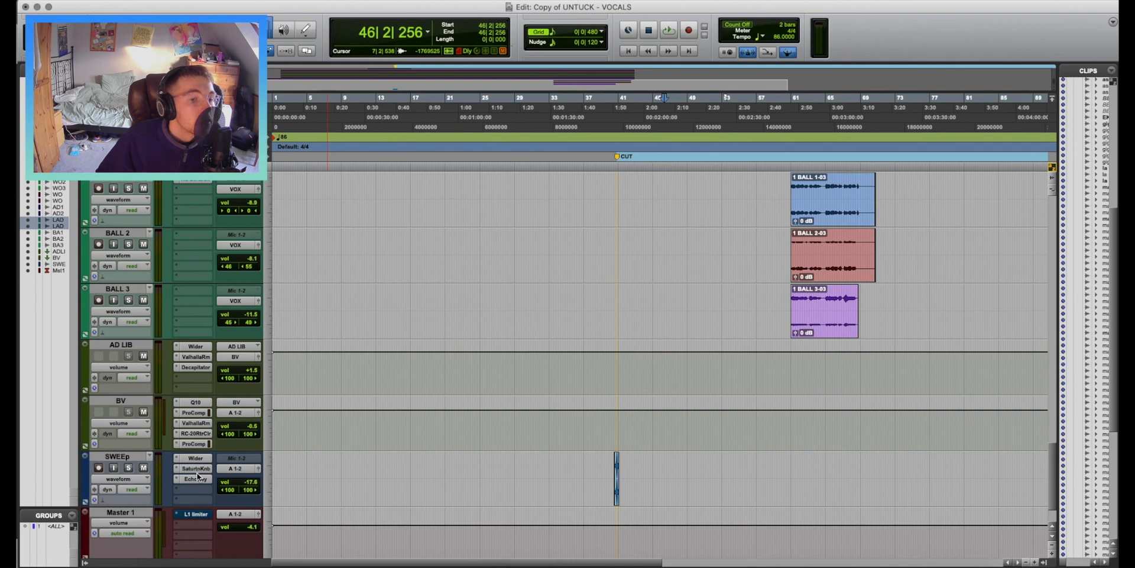
# Return to the full mix track and set the playback position just before the CUT marker.
pyautogui.scroll(15, 195, 449)
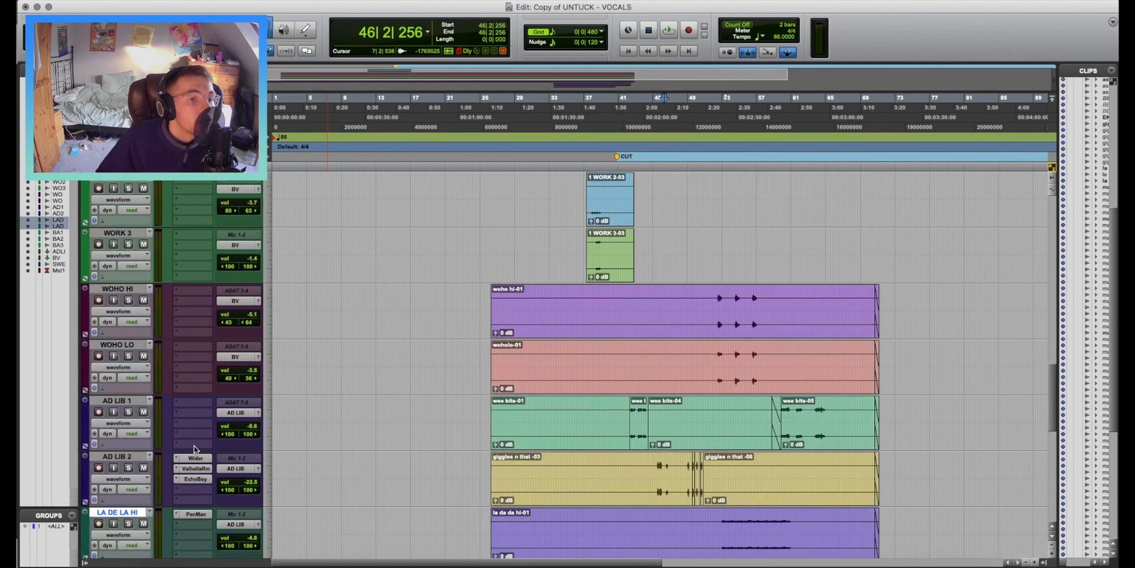
pyautogui.scroll(2, 200, 436)
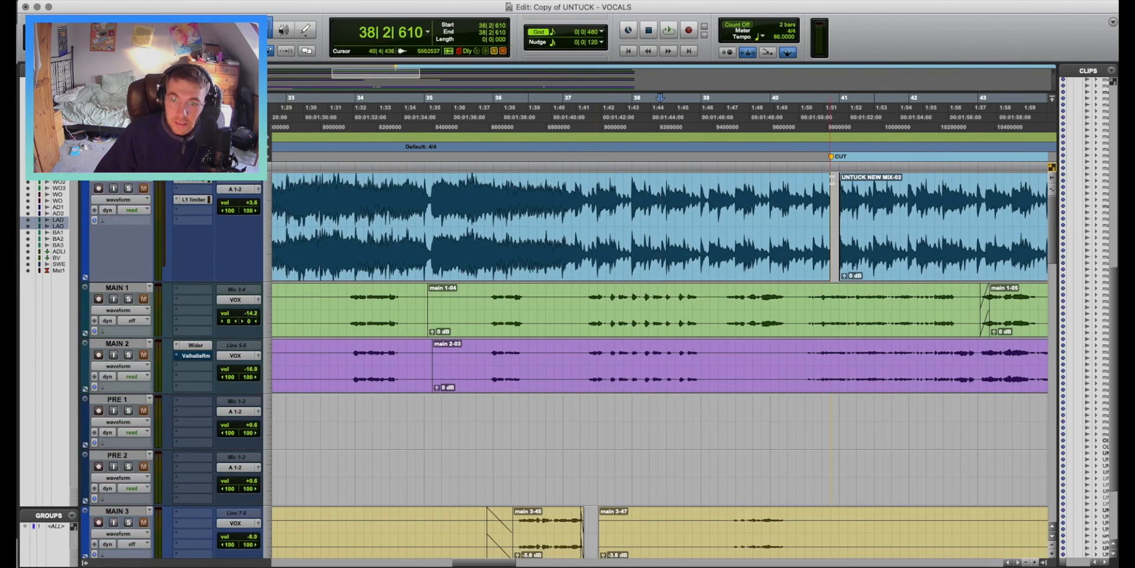
pyautogui.click(808, 224)
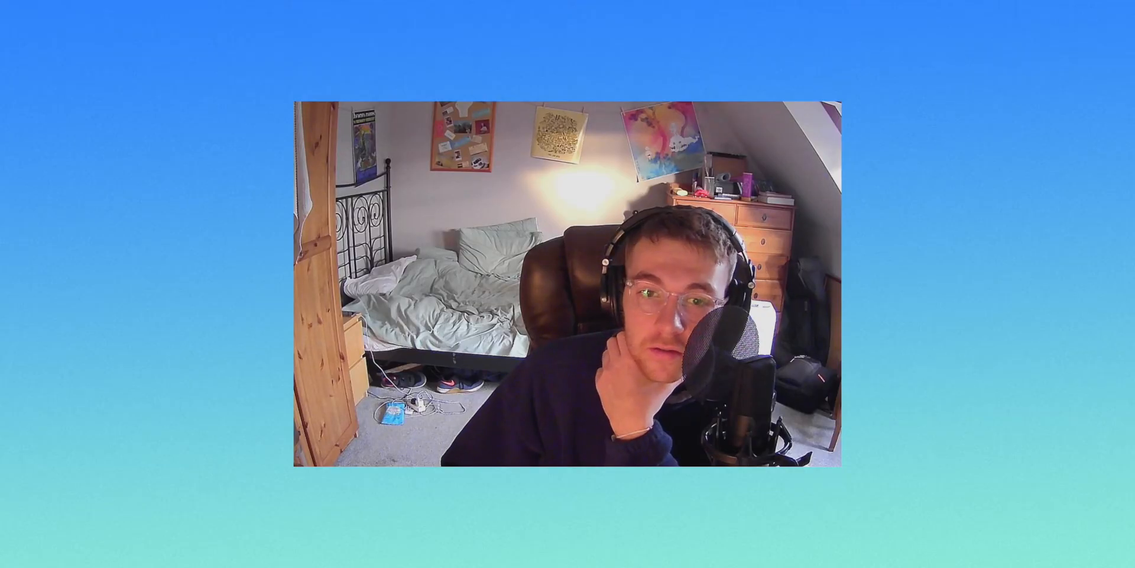